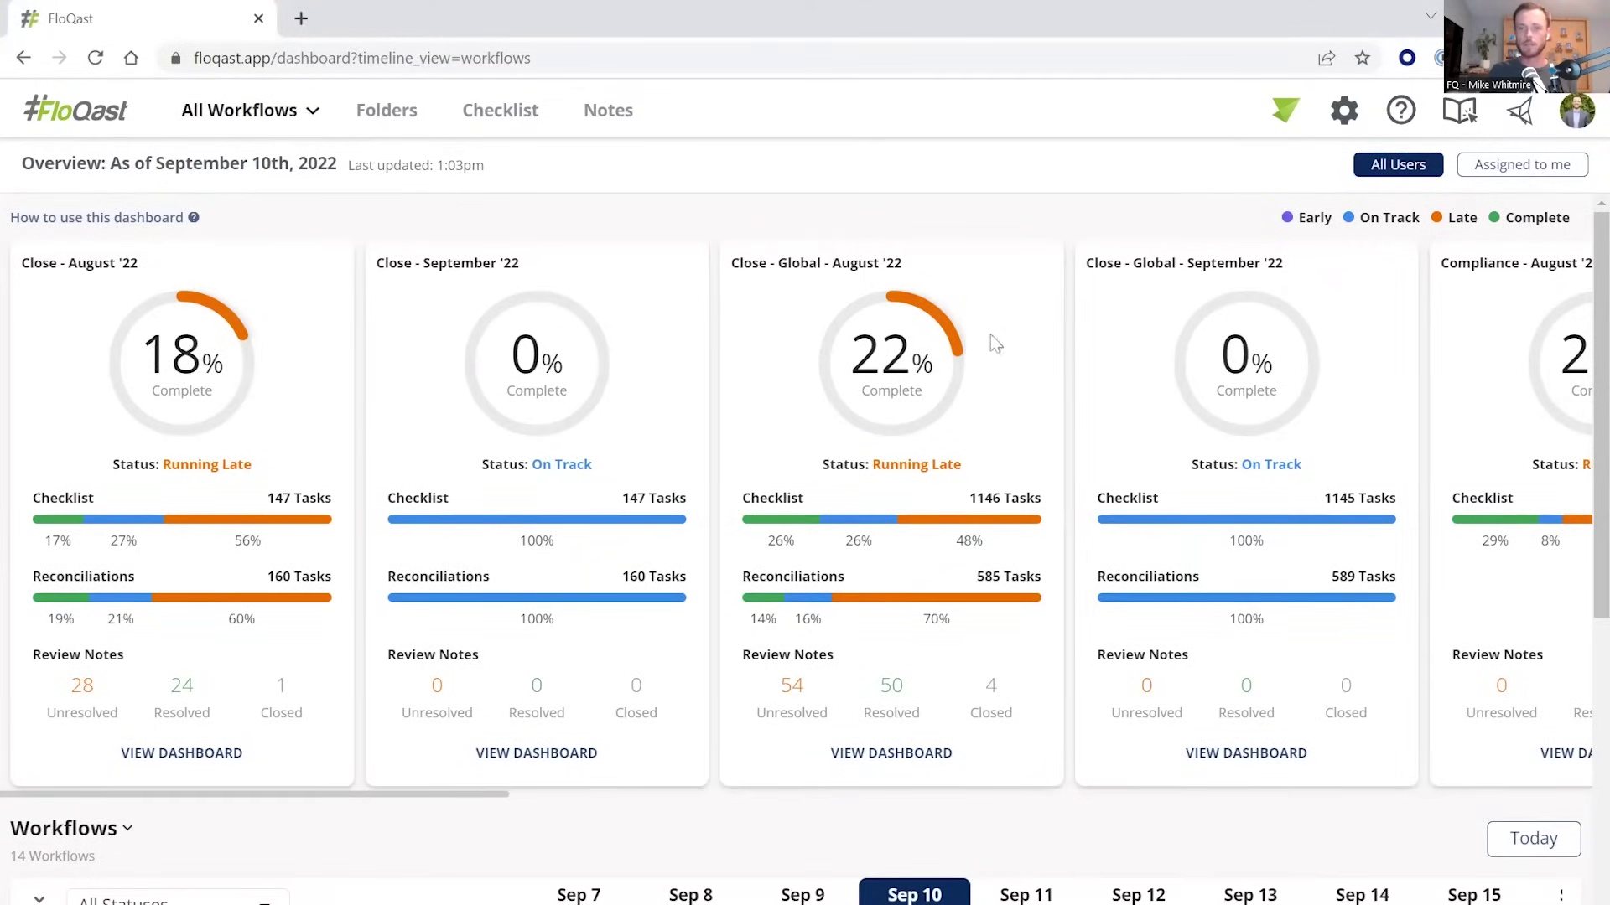
# Examine the status and daily timeline of the listed workflows, from Close and Compliance through FP&A and Payroll Processing.
pyautogui.scroll(-4, 503, 701)
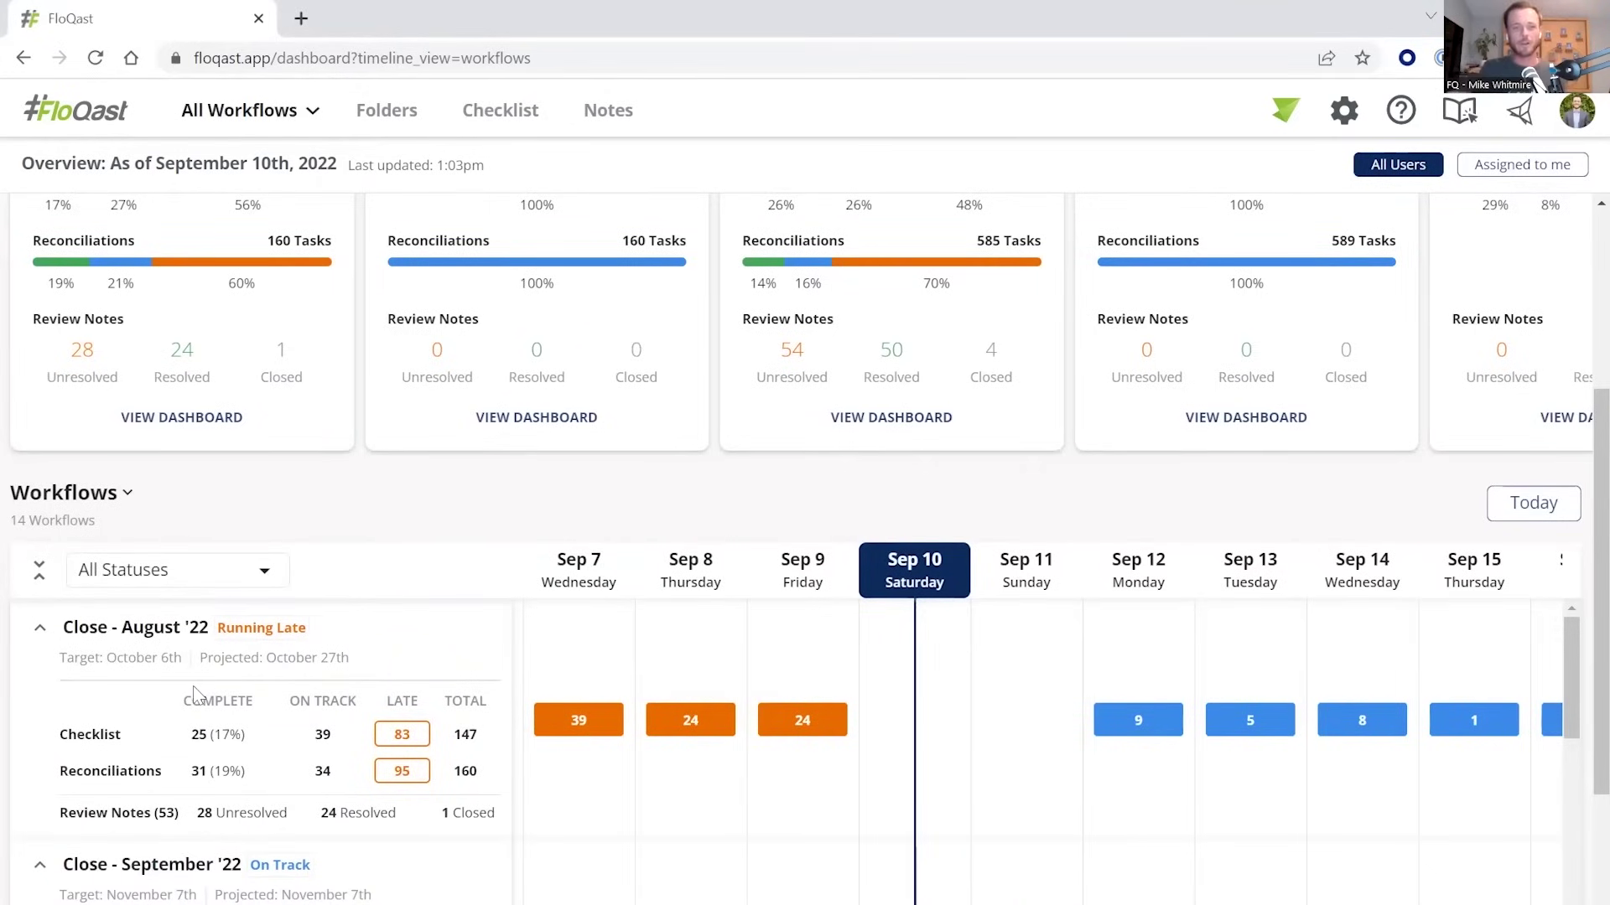
pyautogui.scroll(-10, 194, 694)
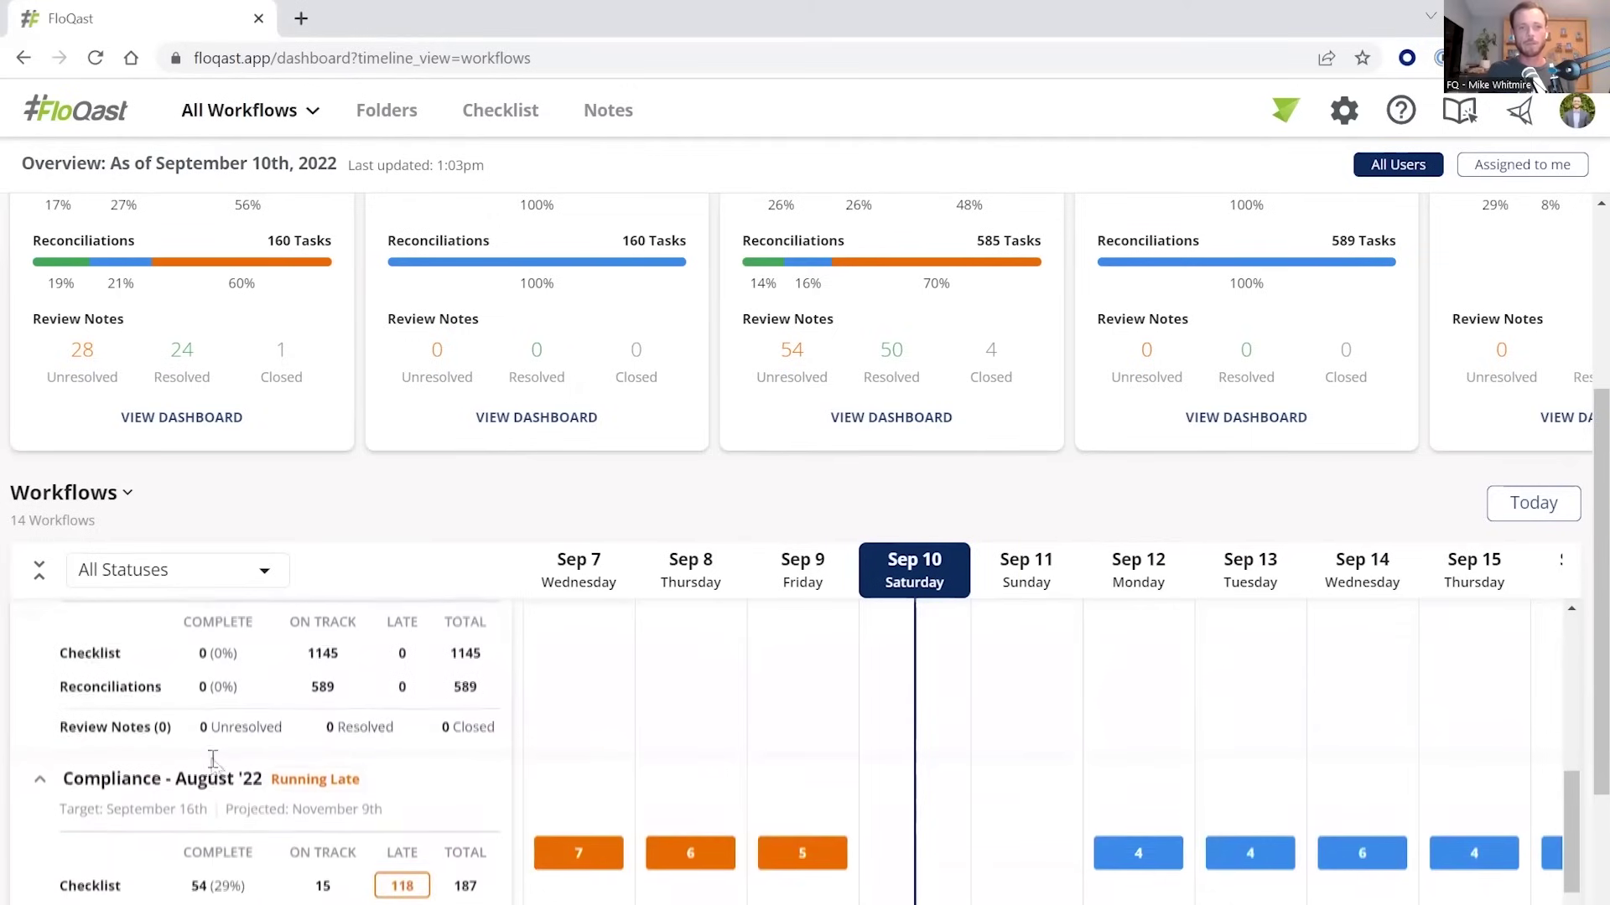
pyautogui.scroll(-1, 213, 759)
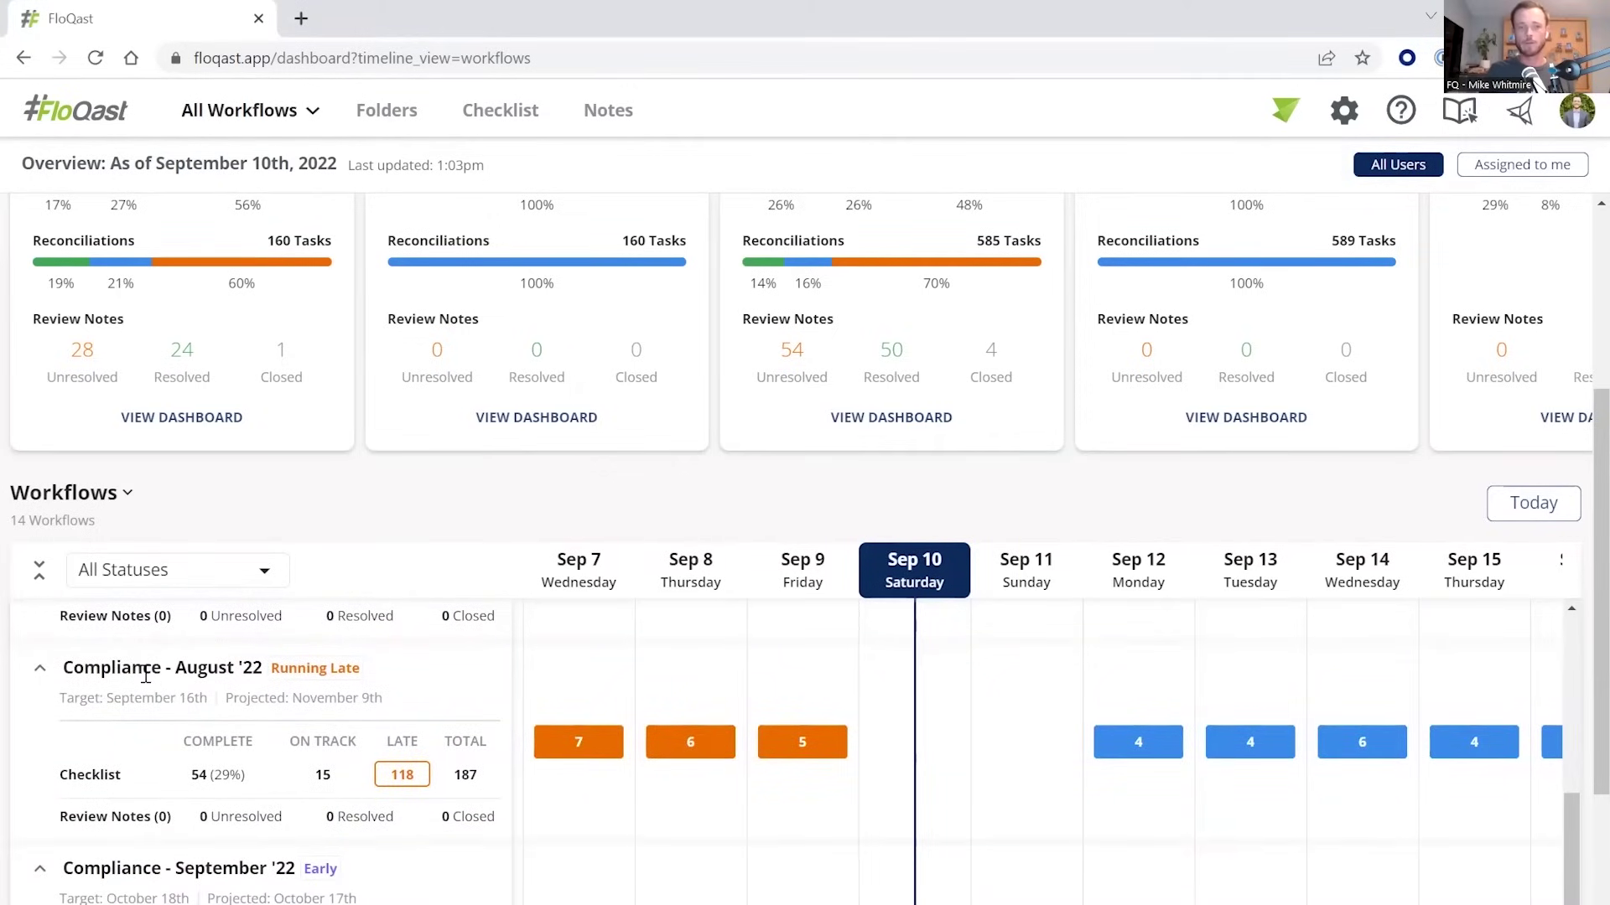
pyautogui.scroll(-6, 180, 750)
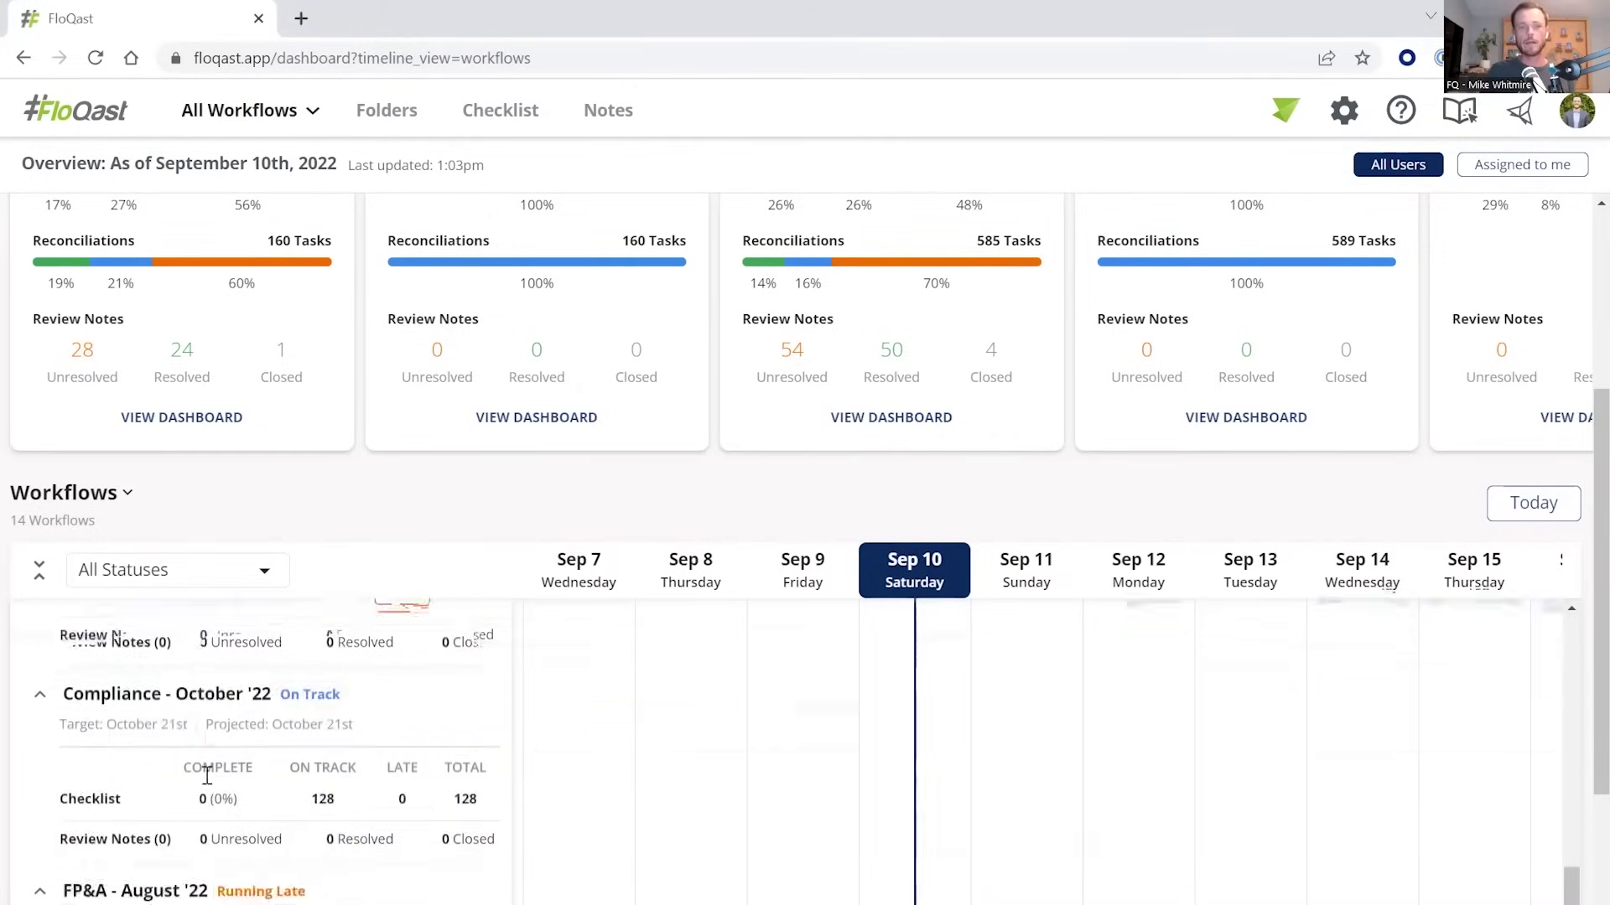
pyautogui.scroll(-5, 176, 754)
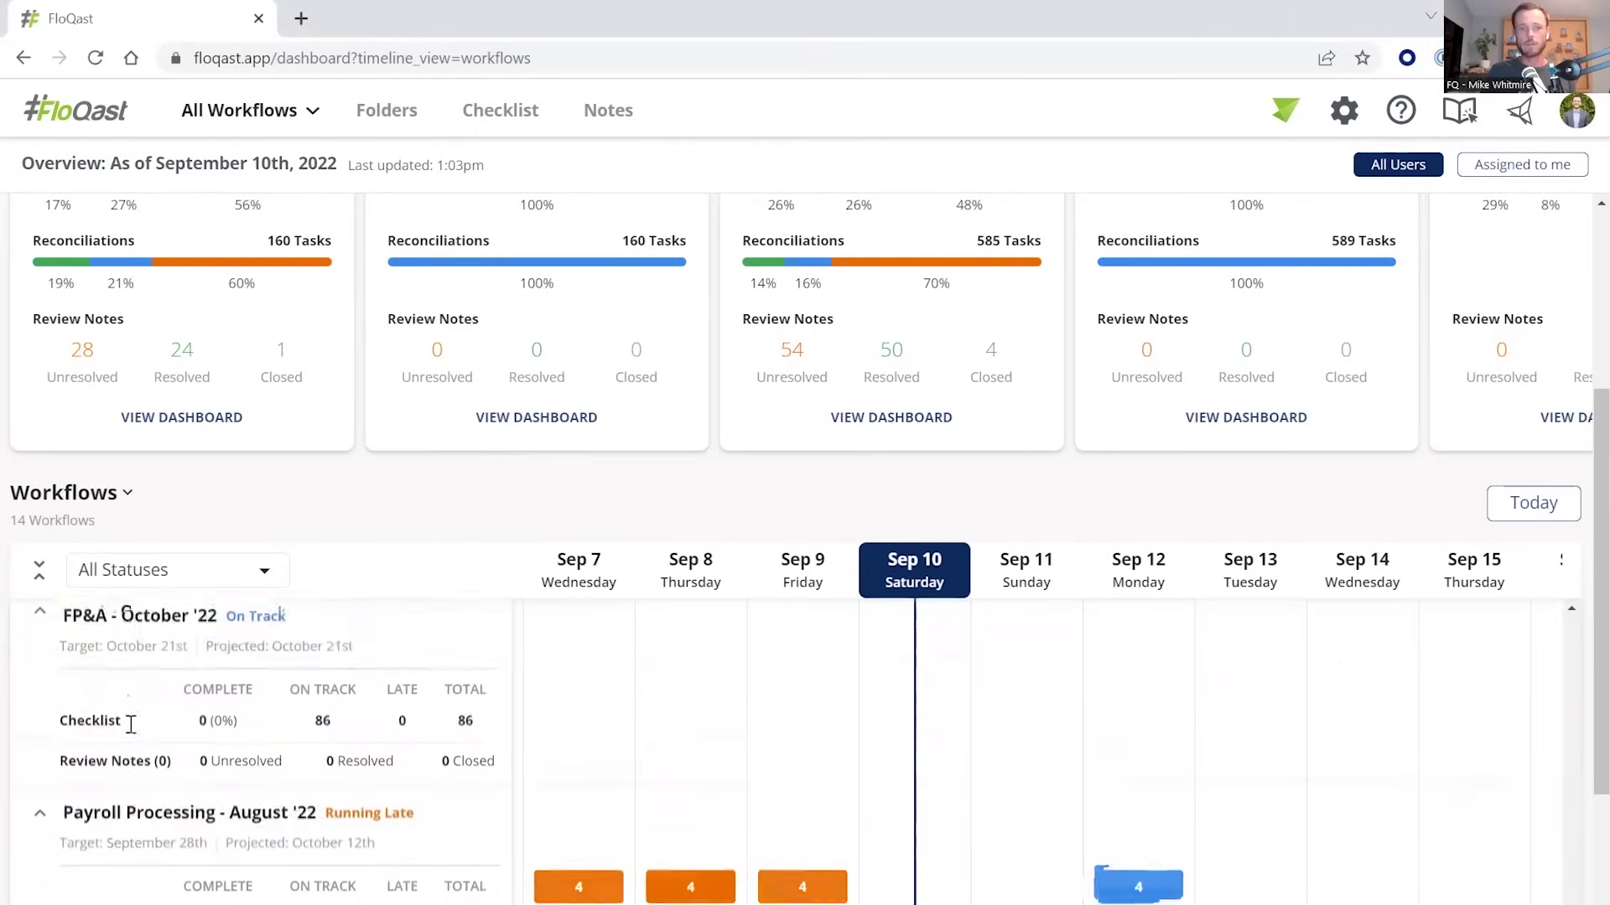
pyautogui.scroll(-1, 165, 759)
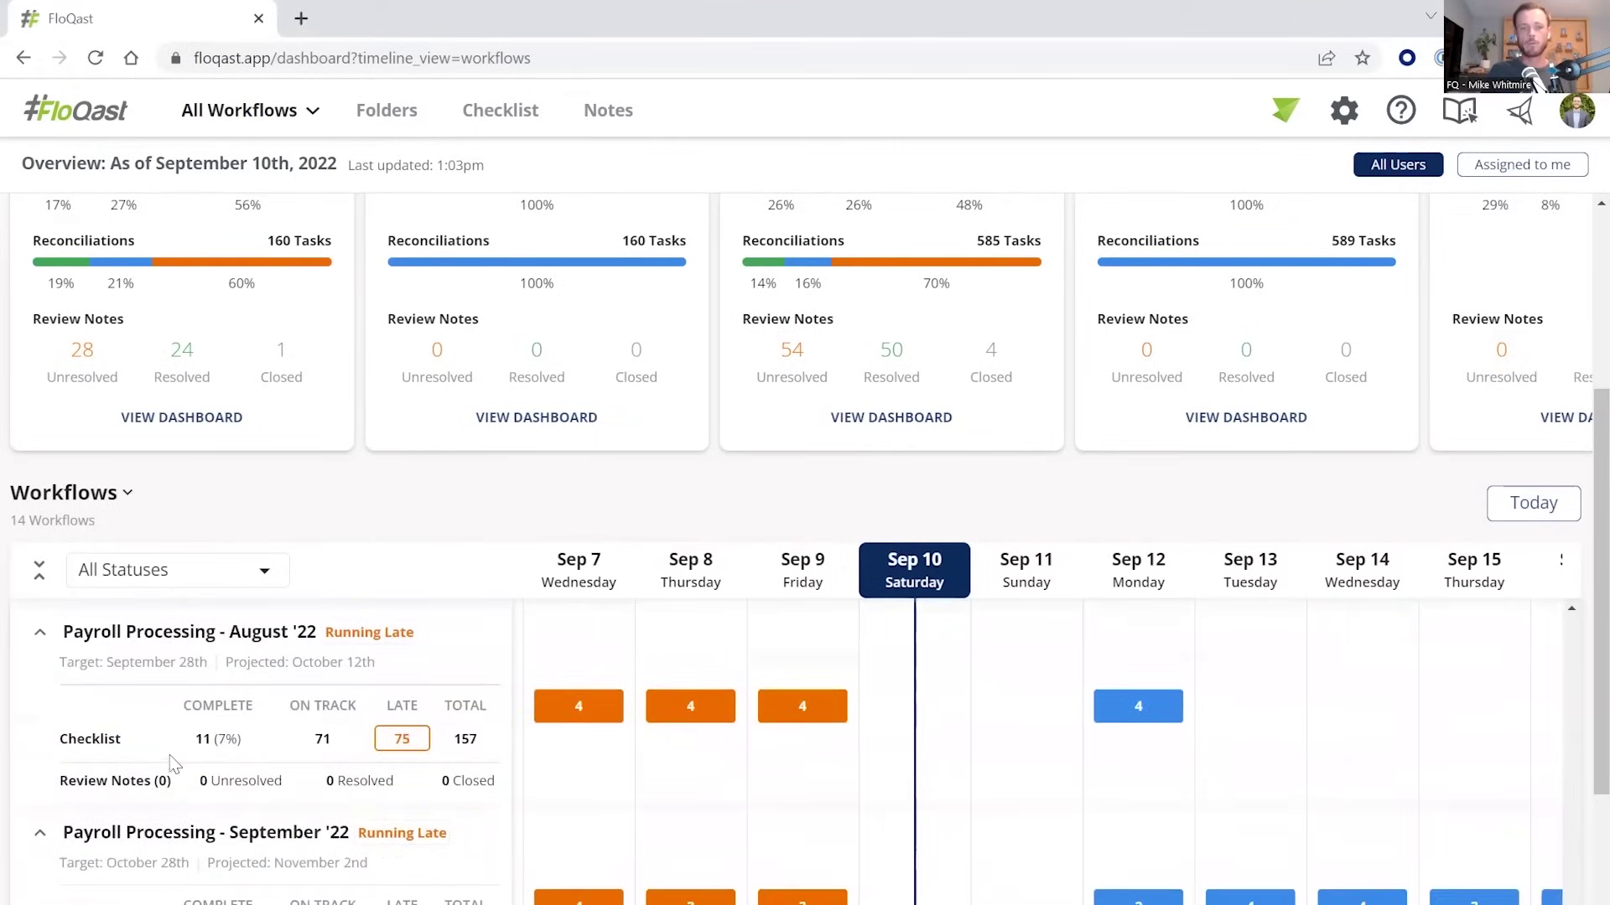
pyautogui.scroll(-2, 204, 785)
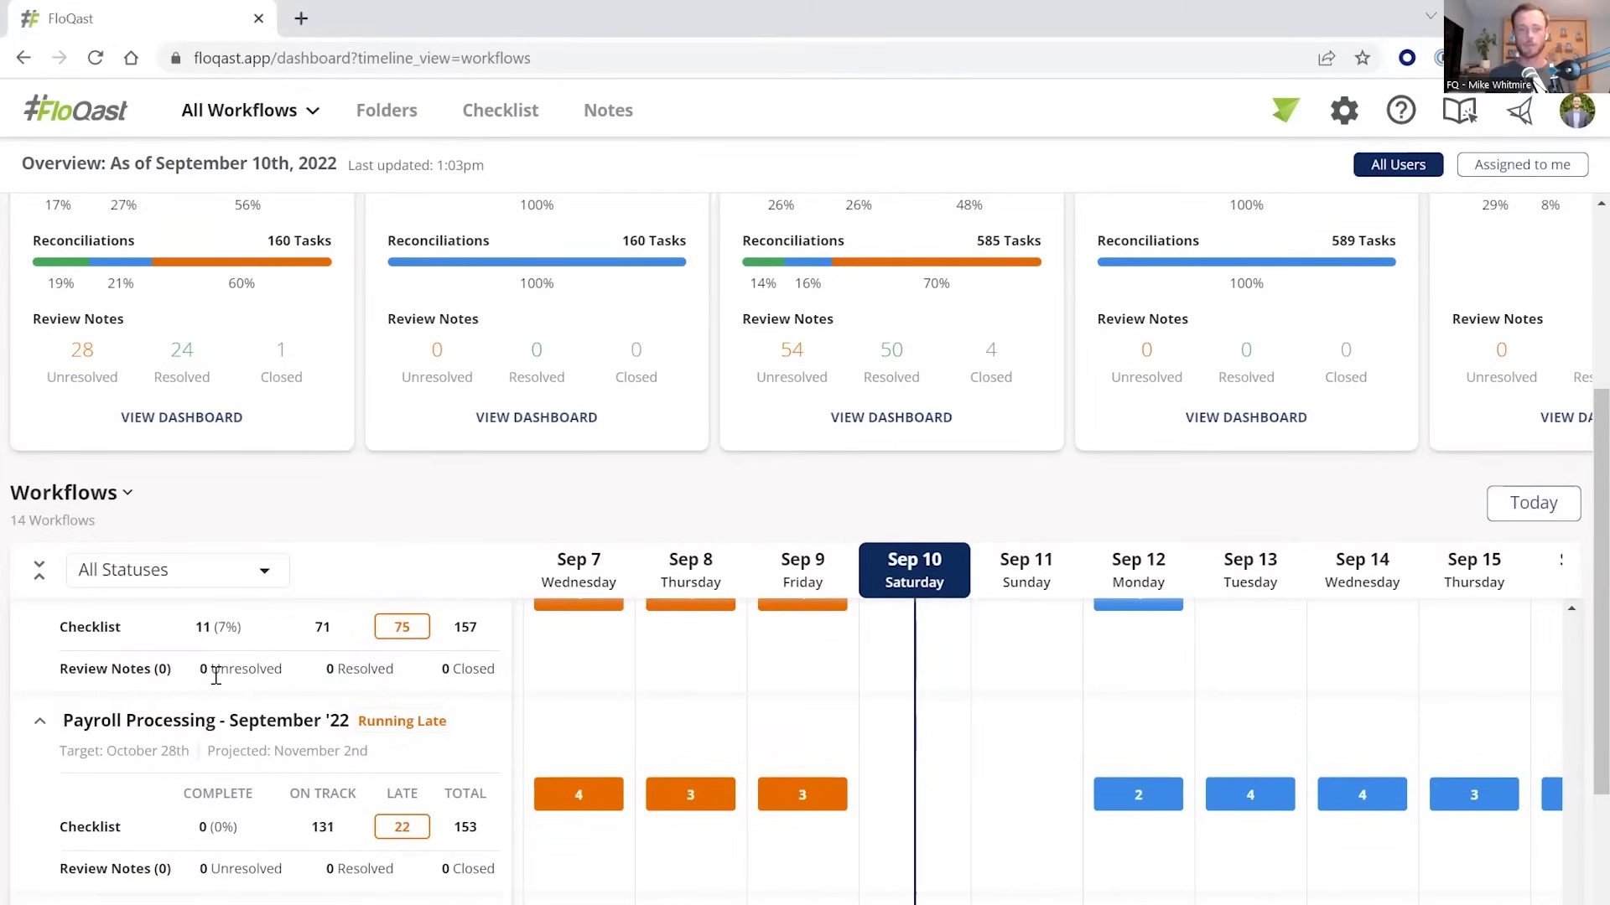
pyautogui.scroll(-10, 540, 683)
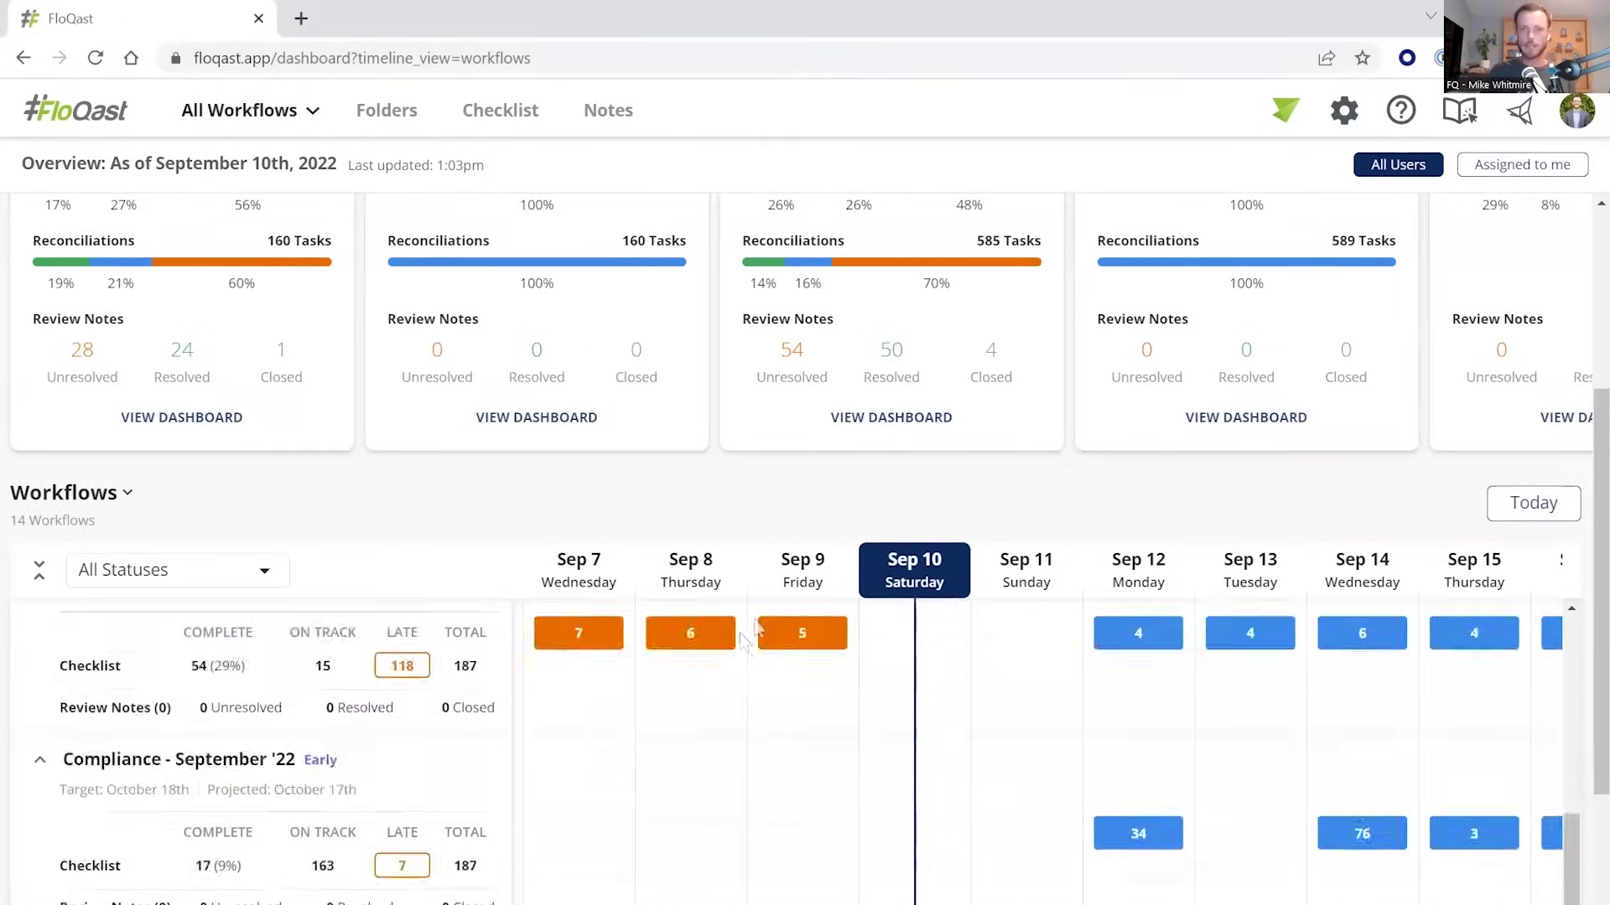
# Open the Close - Global dashboard for August '22 and preview the FloQast Corporate checklist and reconciliation figures.
pyautogui.scroll(4, 749, 637)
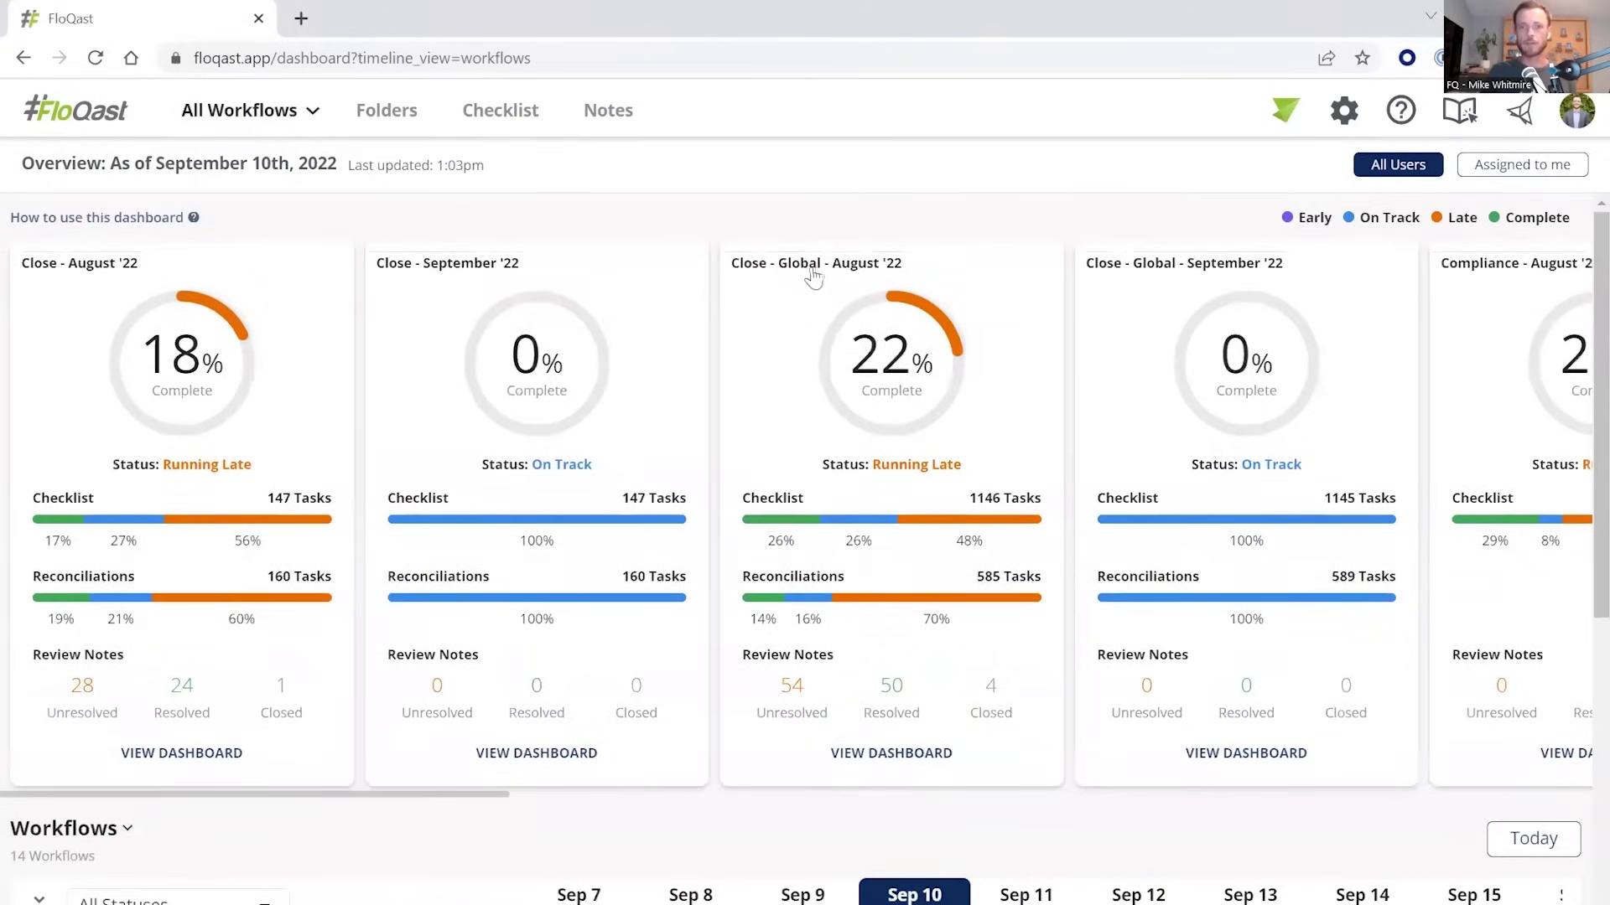
pyautogui.click(911, 371)
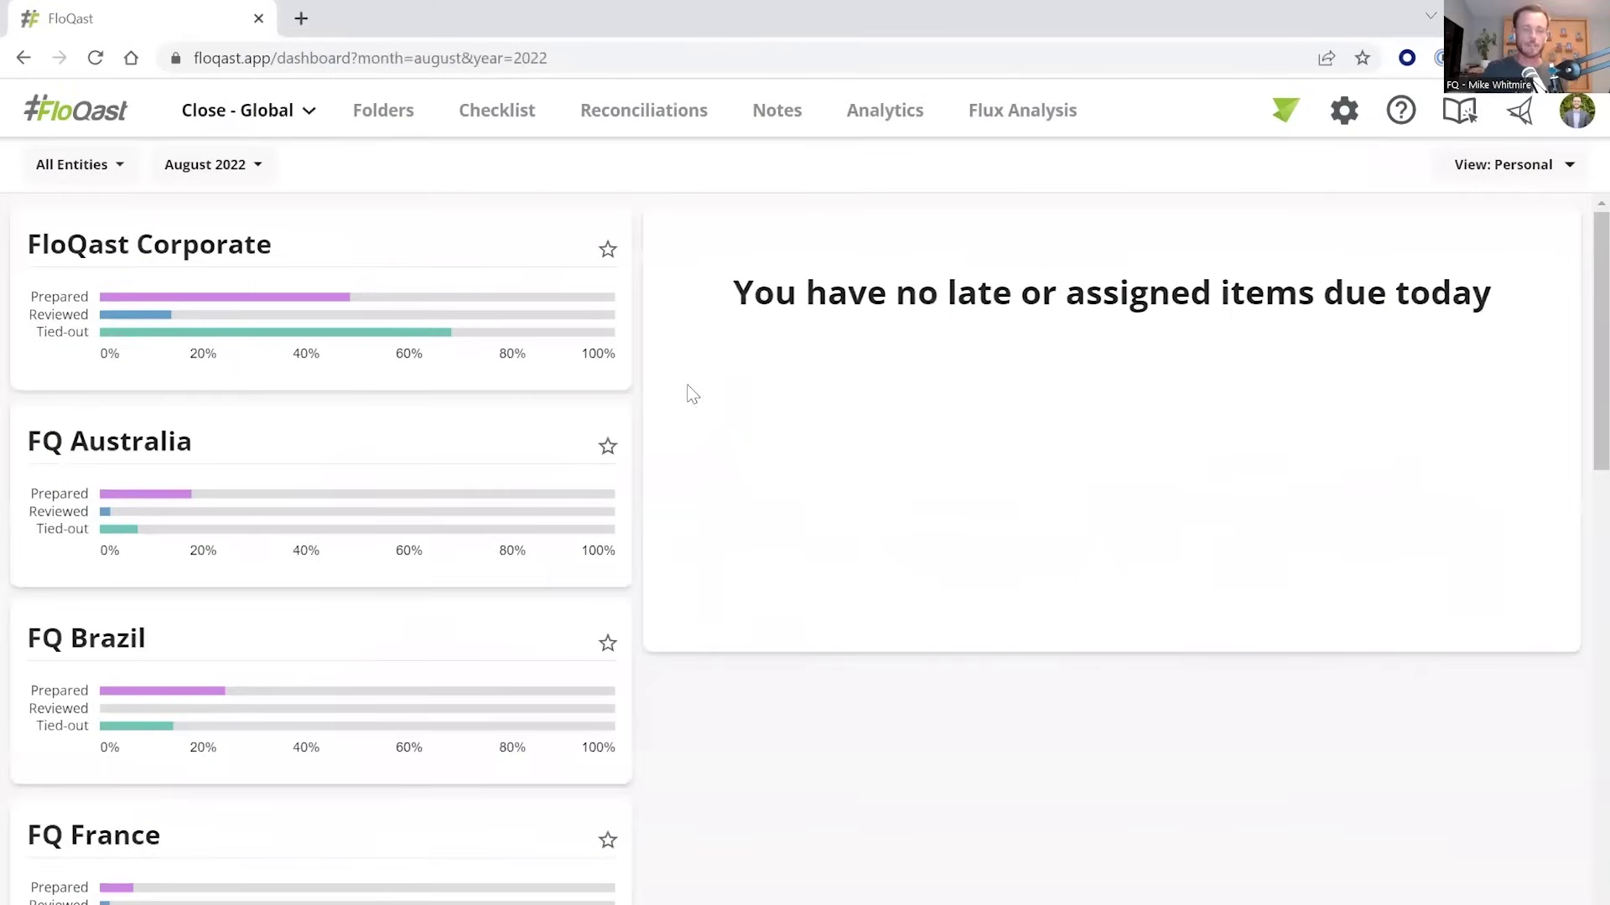
pyautogui.moveTo(626, 334)
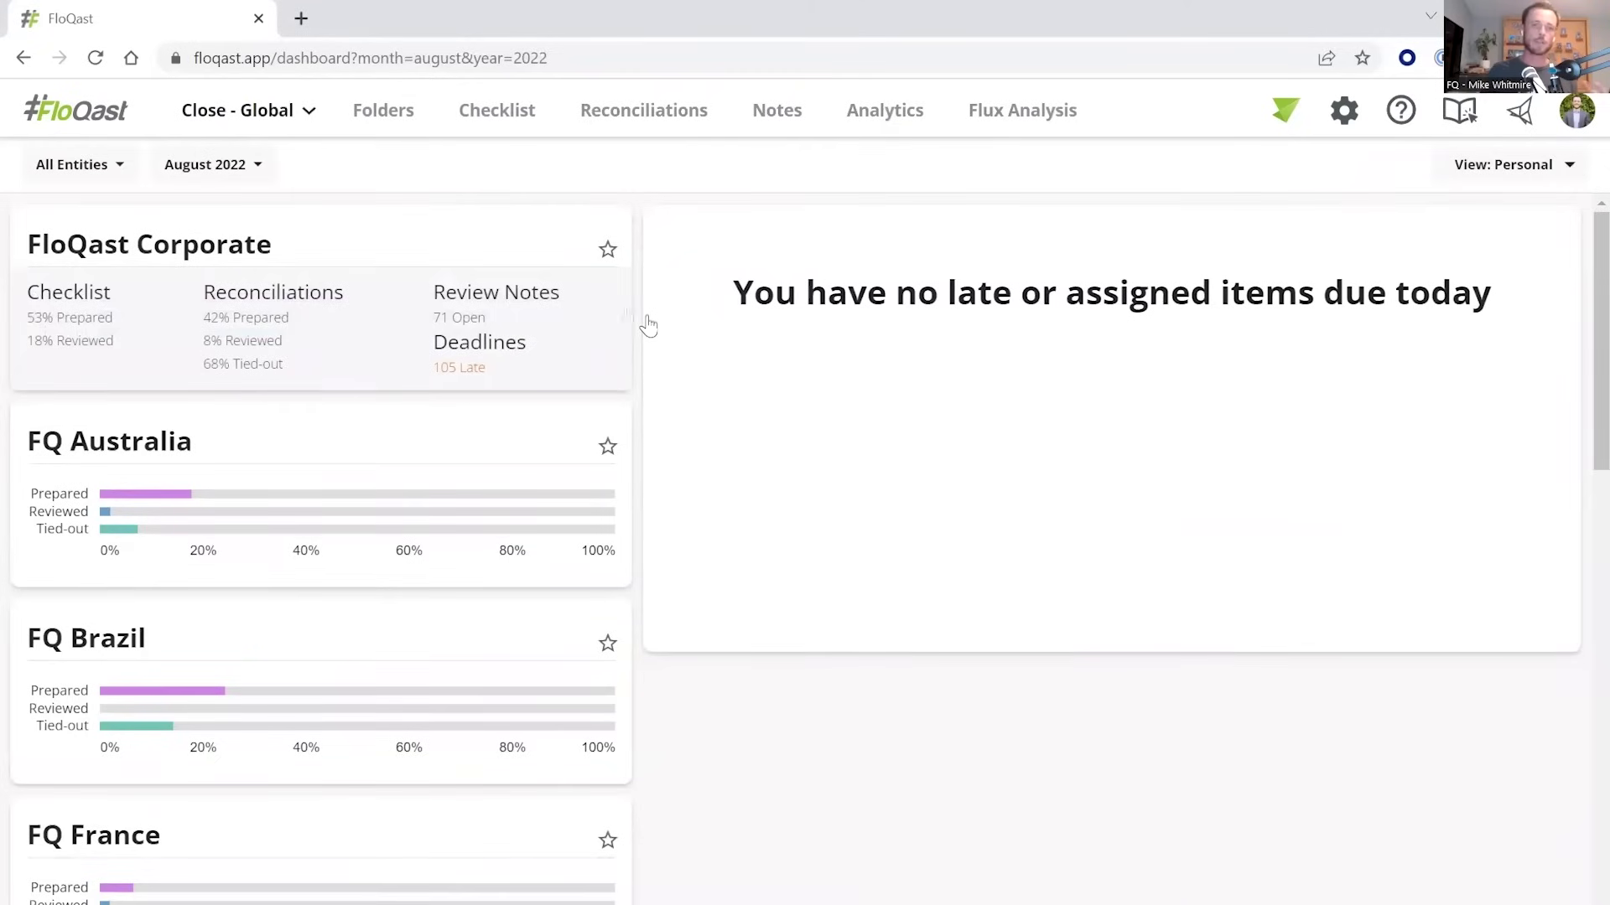
# Look through the list of entities available in the Close - Global workflow, keeping All Entities selected.
pyautogui.click(118, 171)
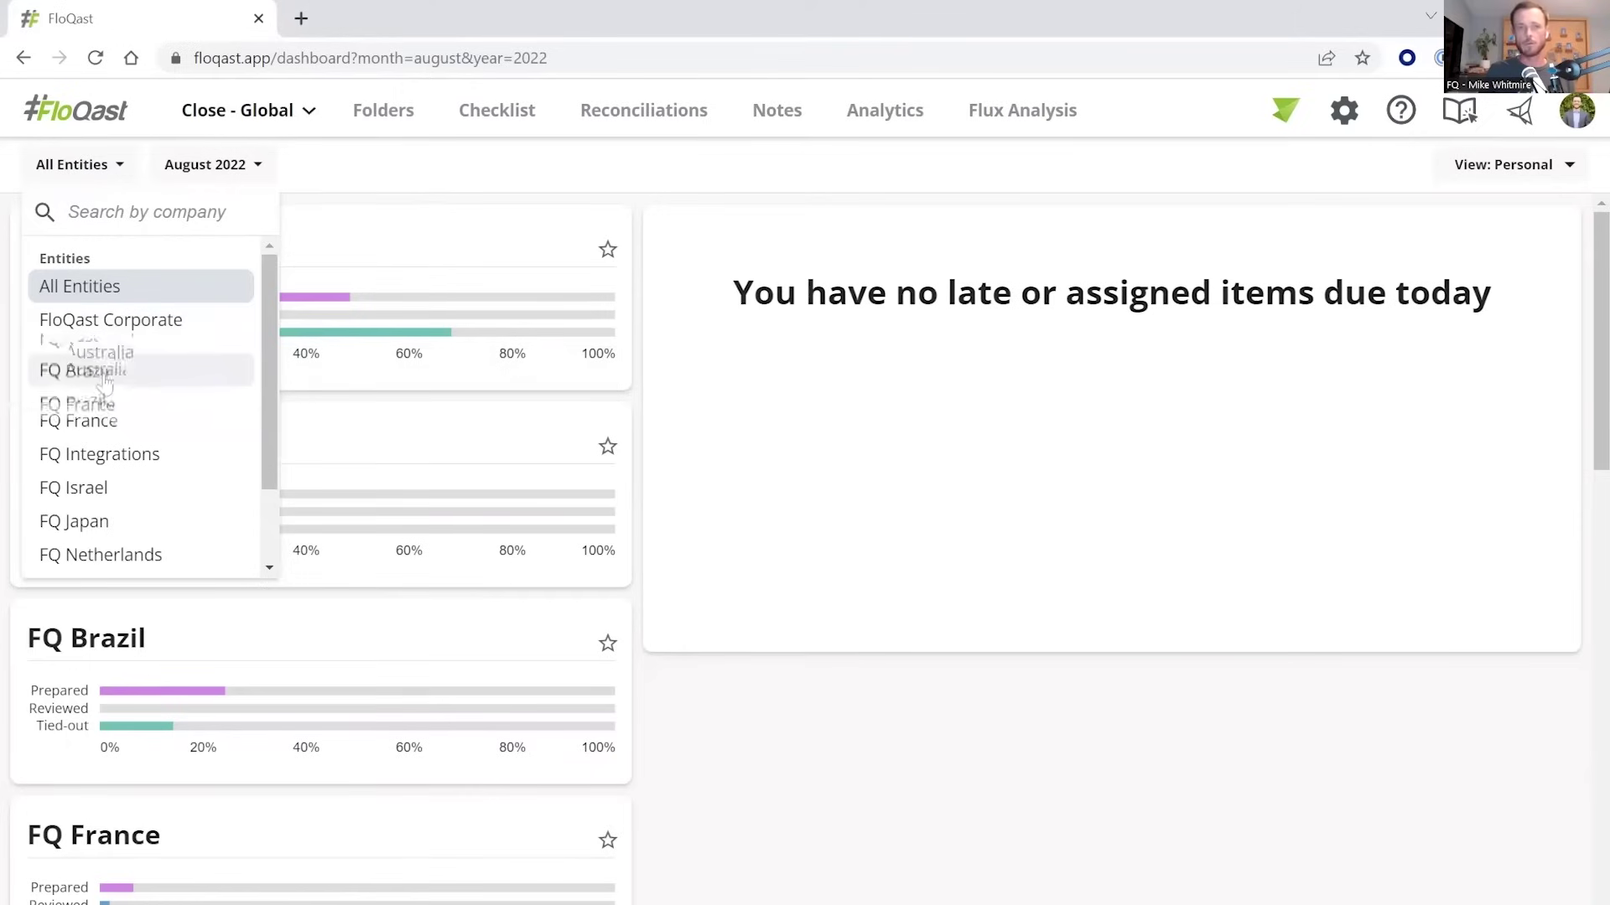
pyautogui.scroll(-1, 168, 497)
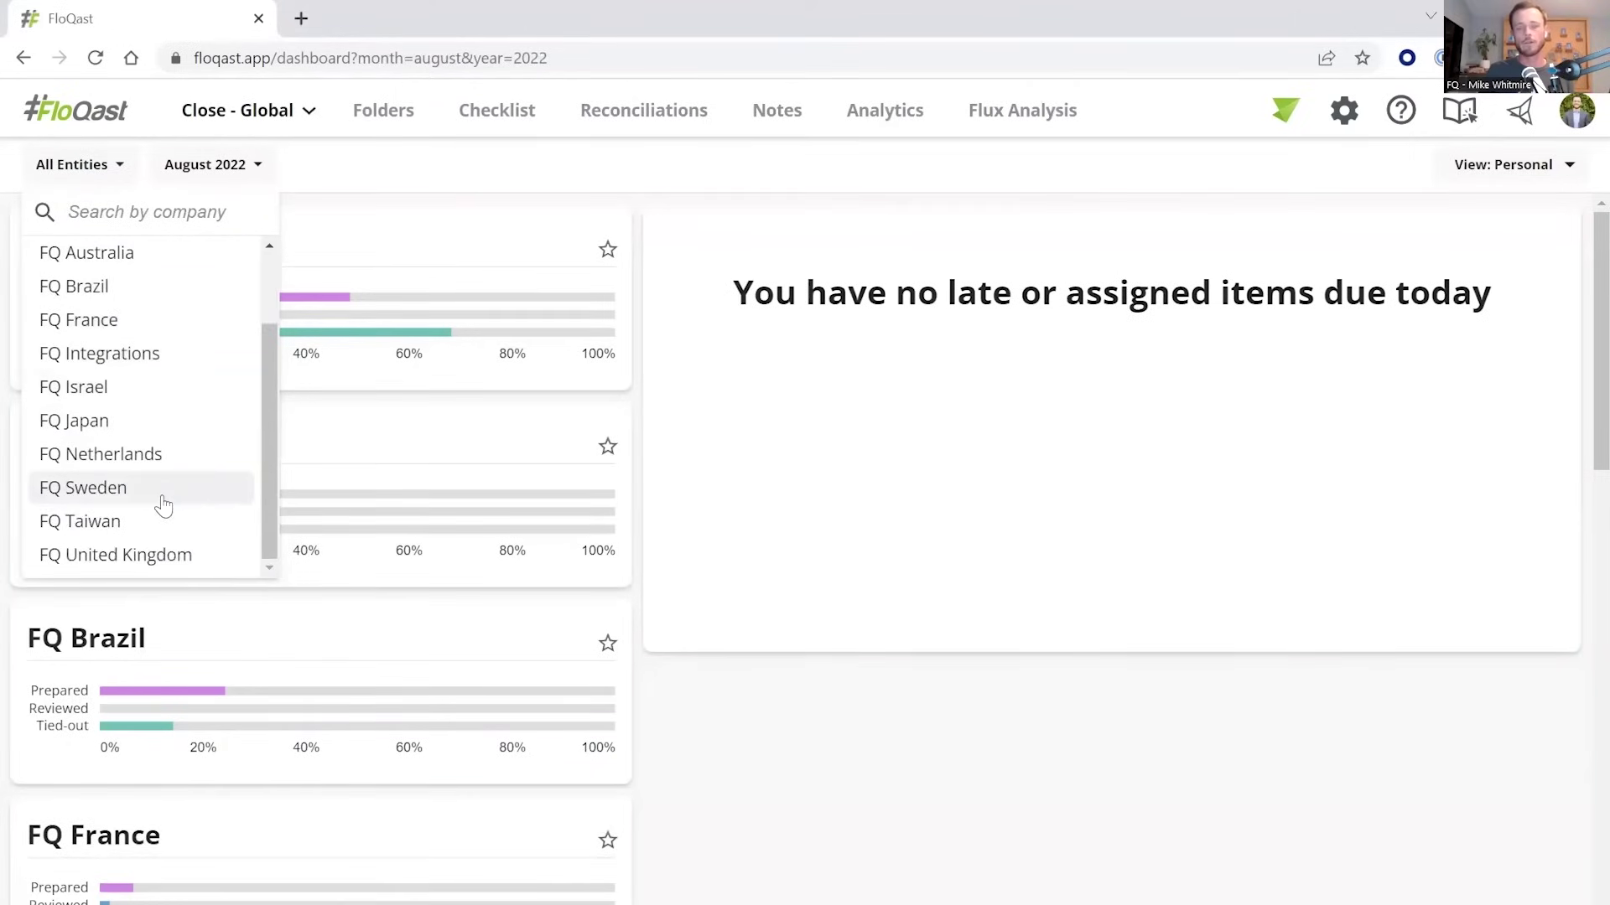
pyautogui.click(635, 218)
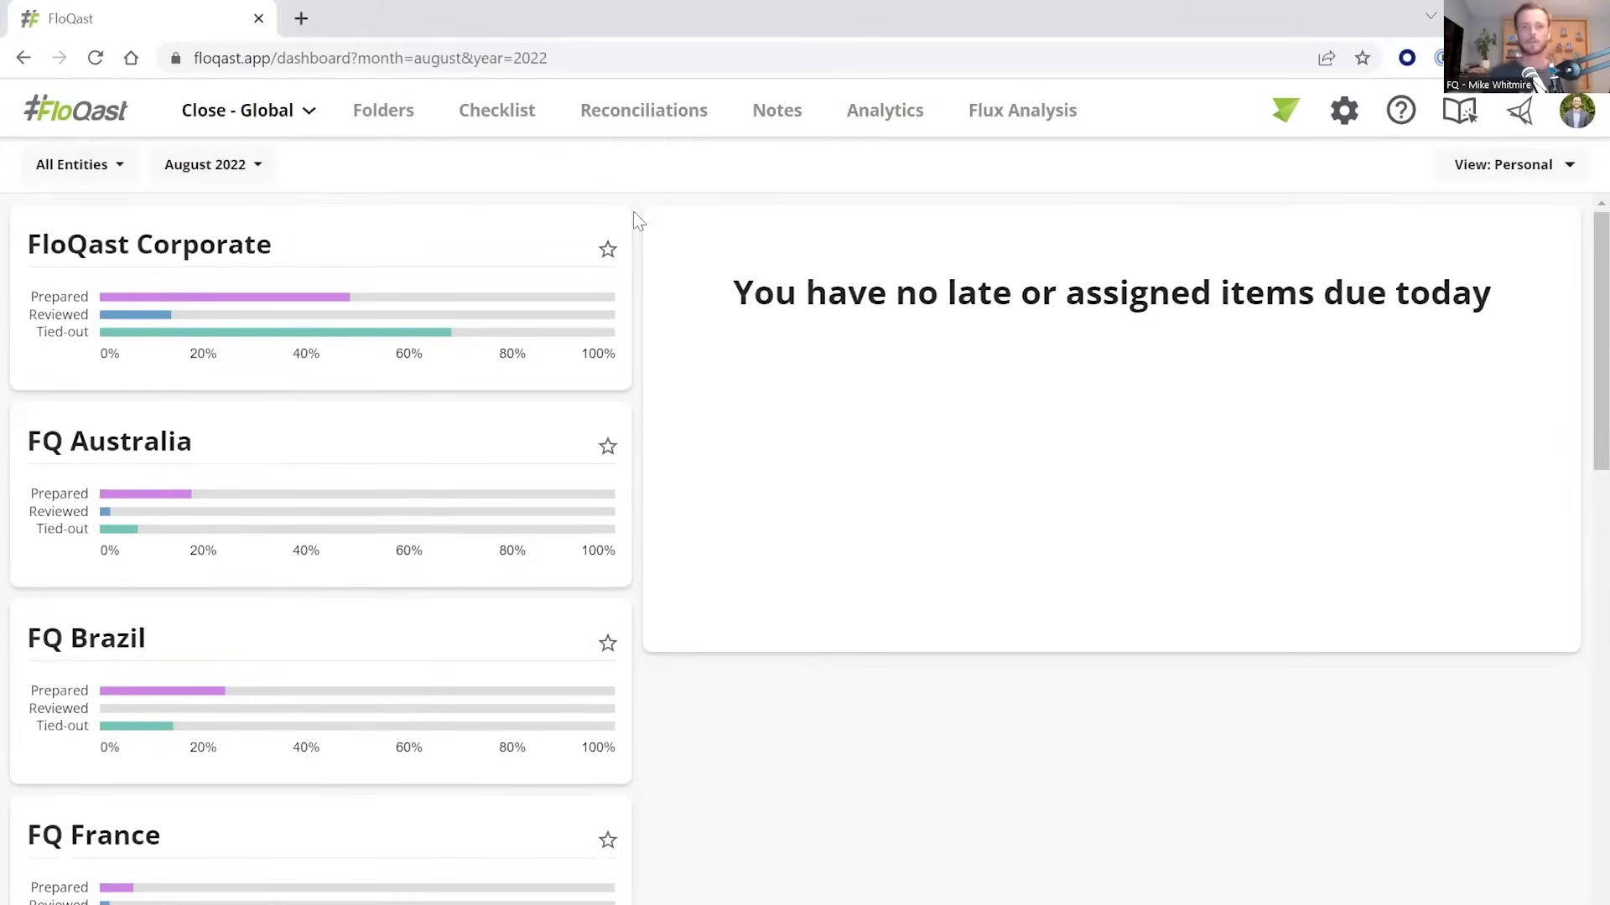
# Open the FloQast Corporate entity dashboard and go to its August 2022 folder 15 Deferred Revenue.
pyautogui.moveTo(486, 279)
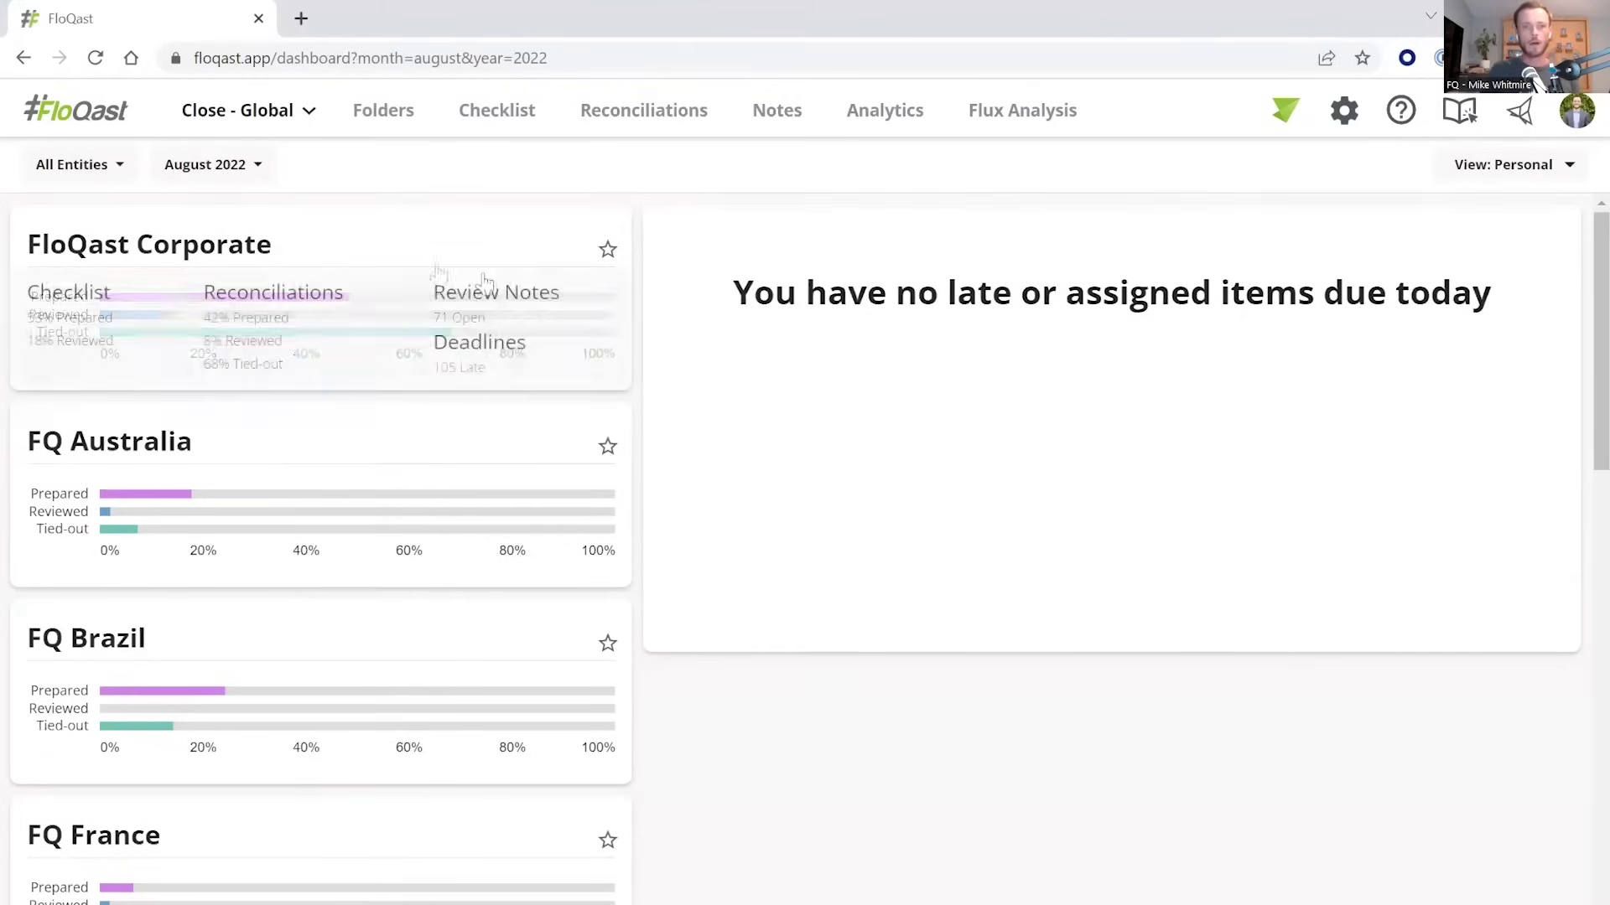
pyautogui.click(248, 259)
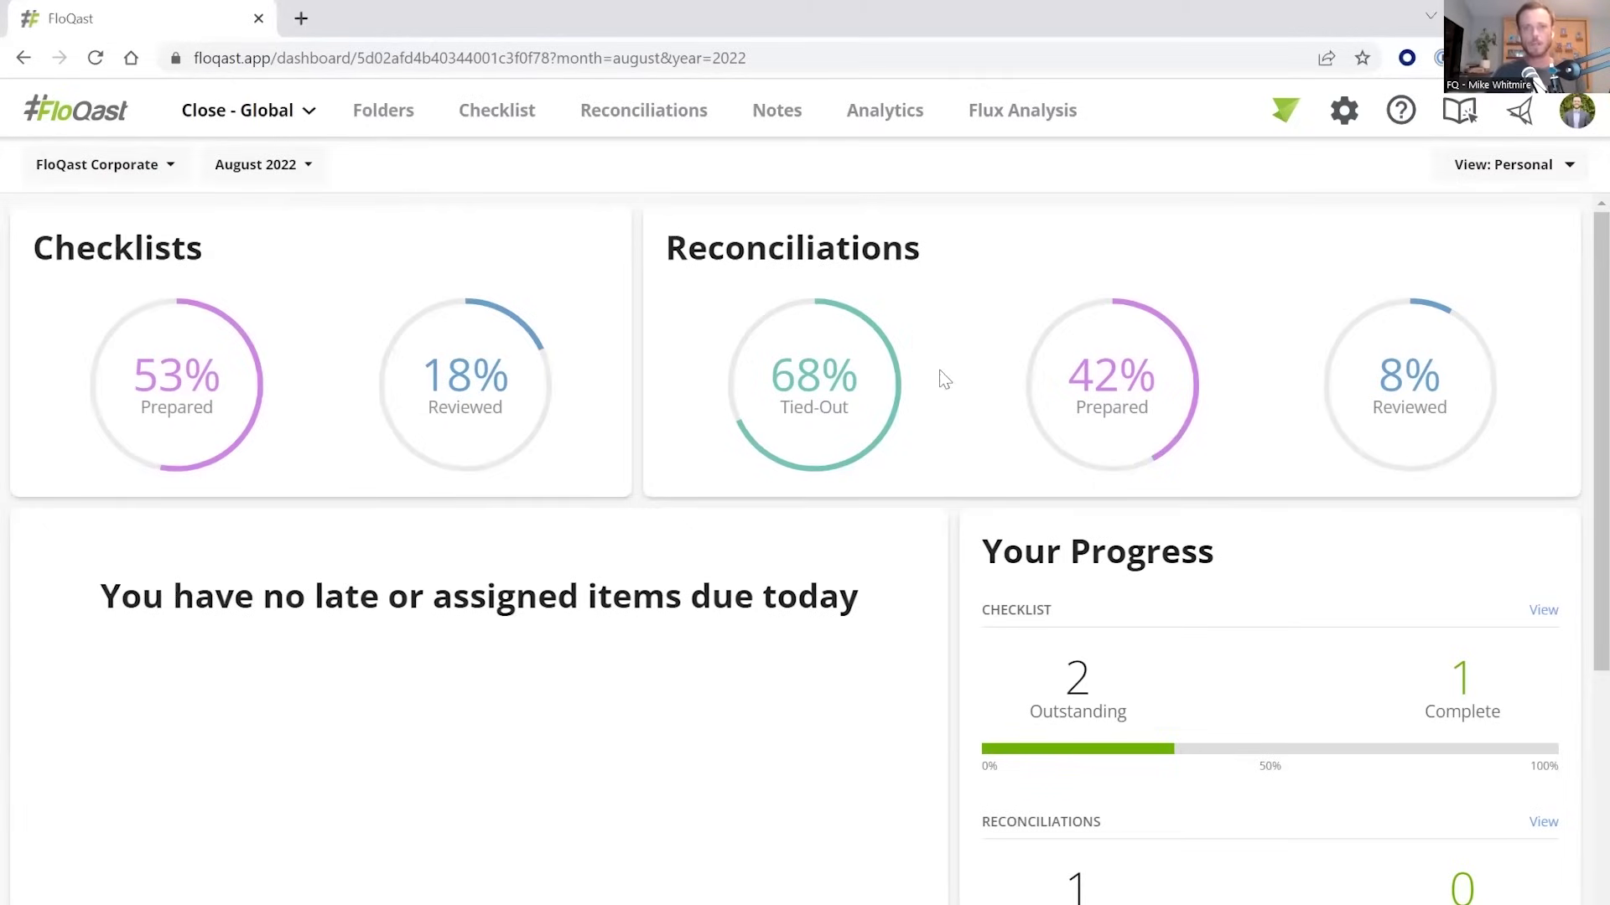
pyautogui.click(391, 117)
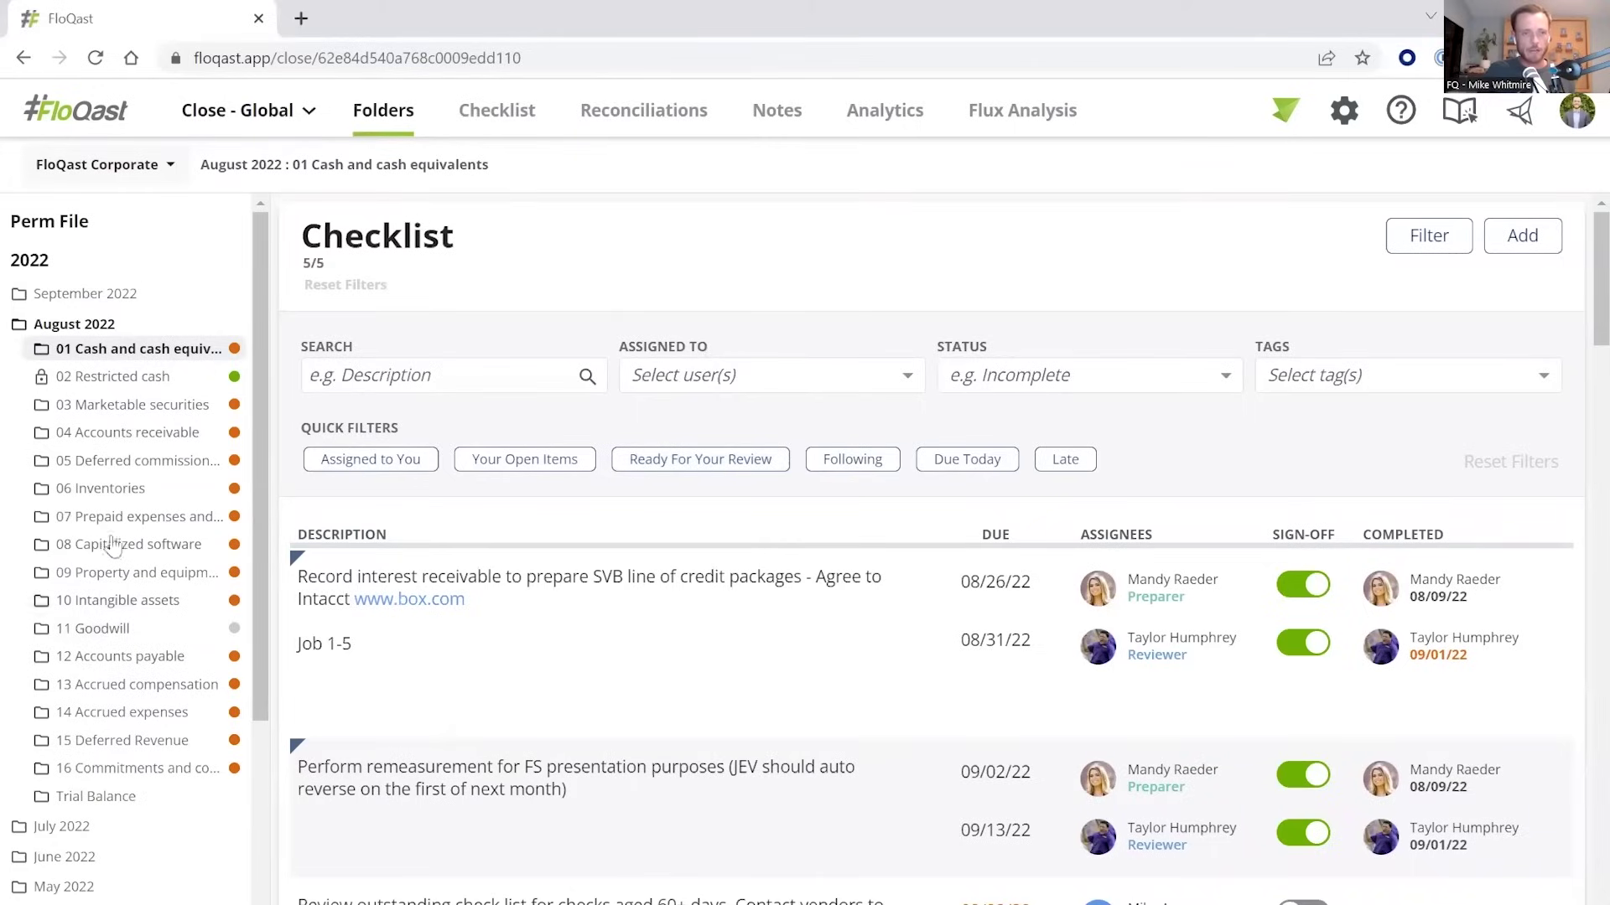
pyautogui.click(148, 746)
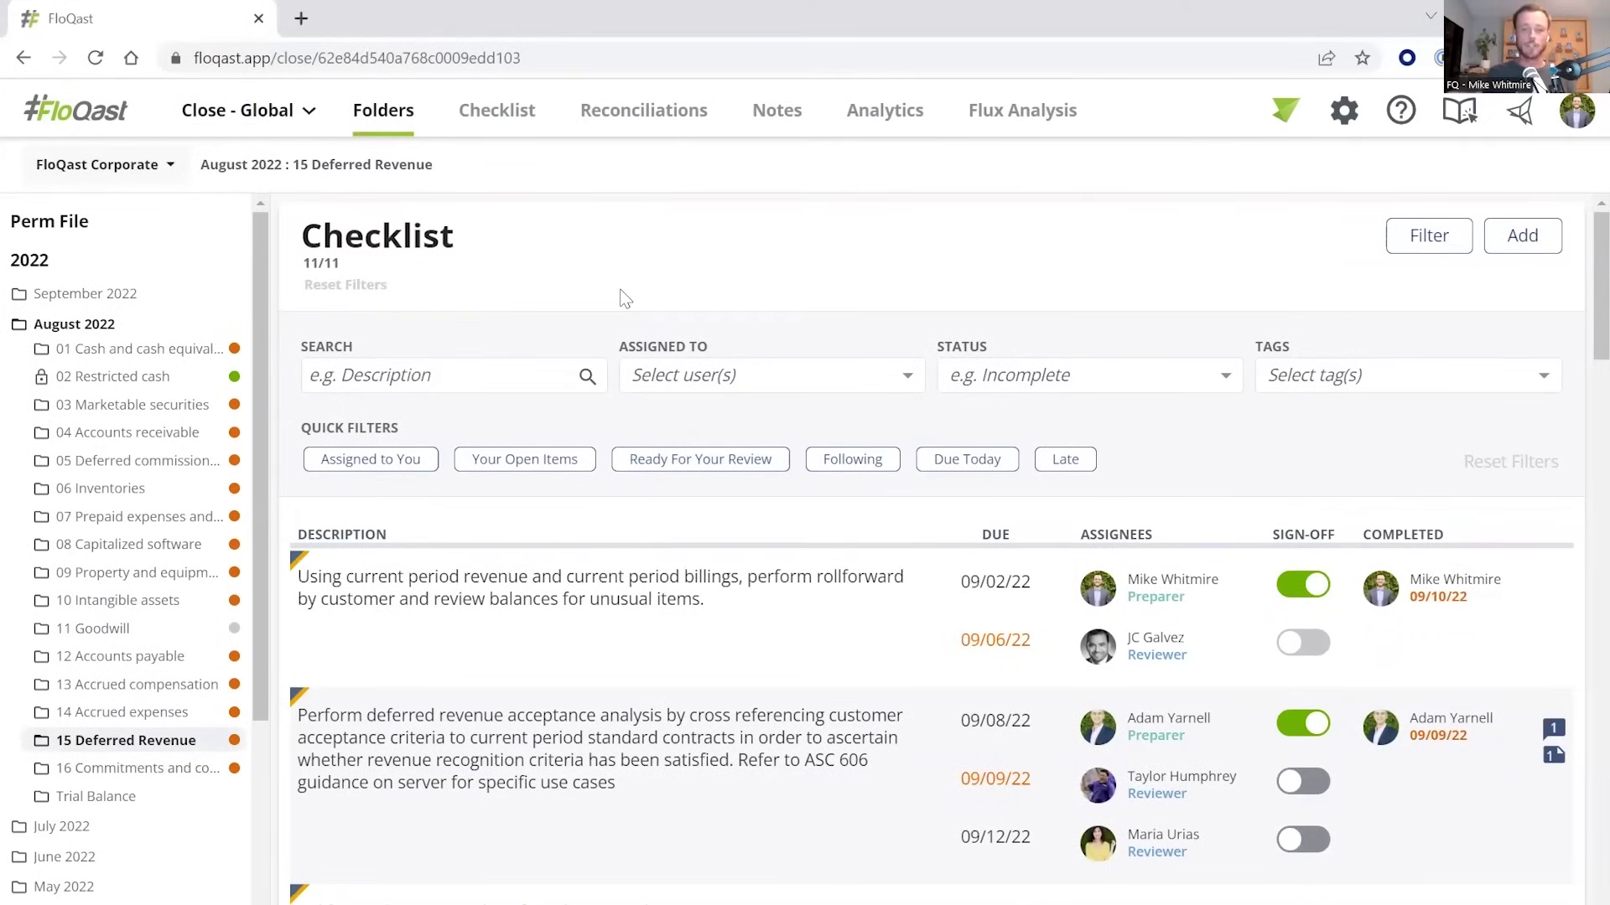
# Examine the Deferred Revenue folder's checklist, full document list and reconciliations, and return to the start of the checklist.
pyautogui.scroll(-3, 595, 352)
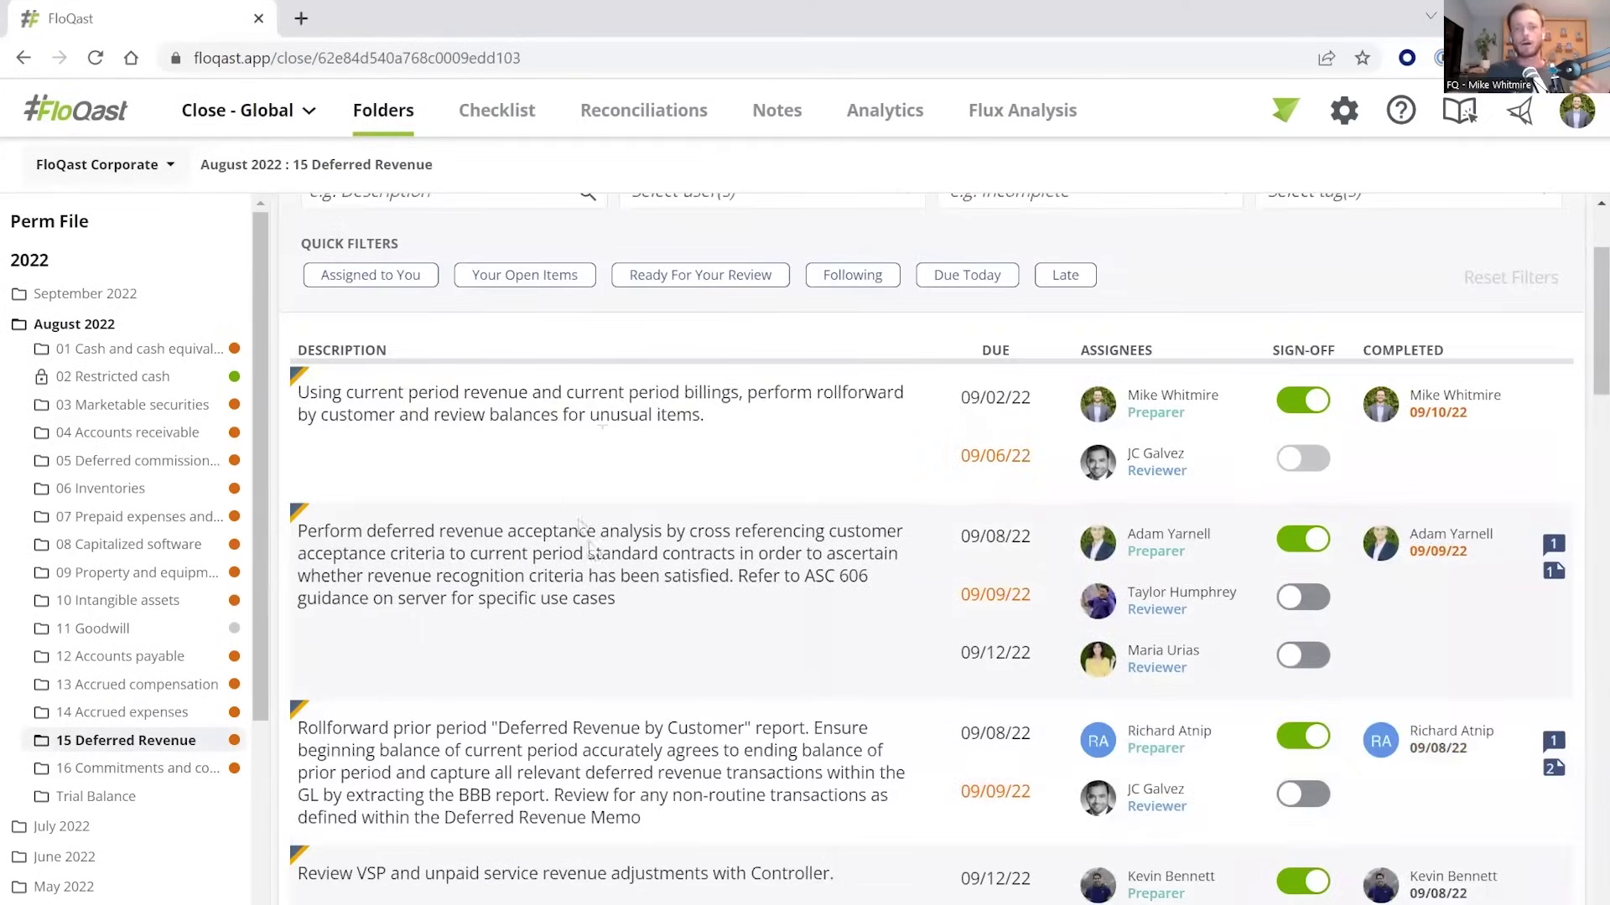
pyautogui.scroll(-8, 579, 470)
pyautogui.scroll(-10, 587, 587)
pyautogui.click(927, 528)
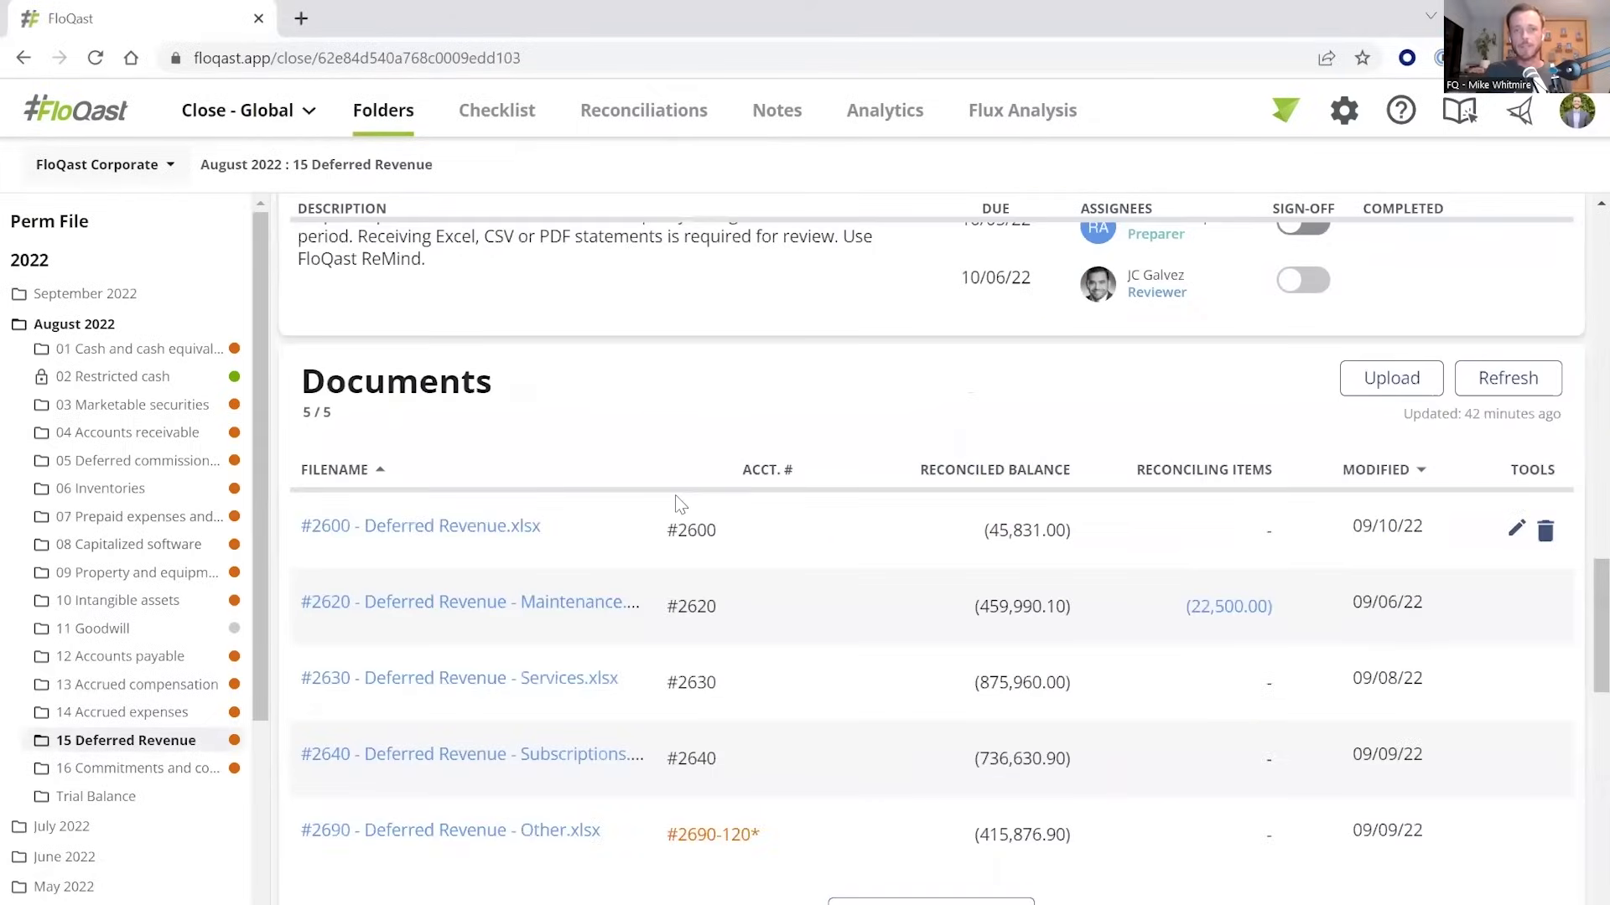
pyautogui.scroll(-1, 675, 495)
pyautogui.scroll(-3, 675, 496)
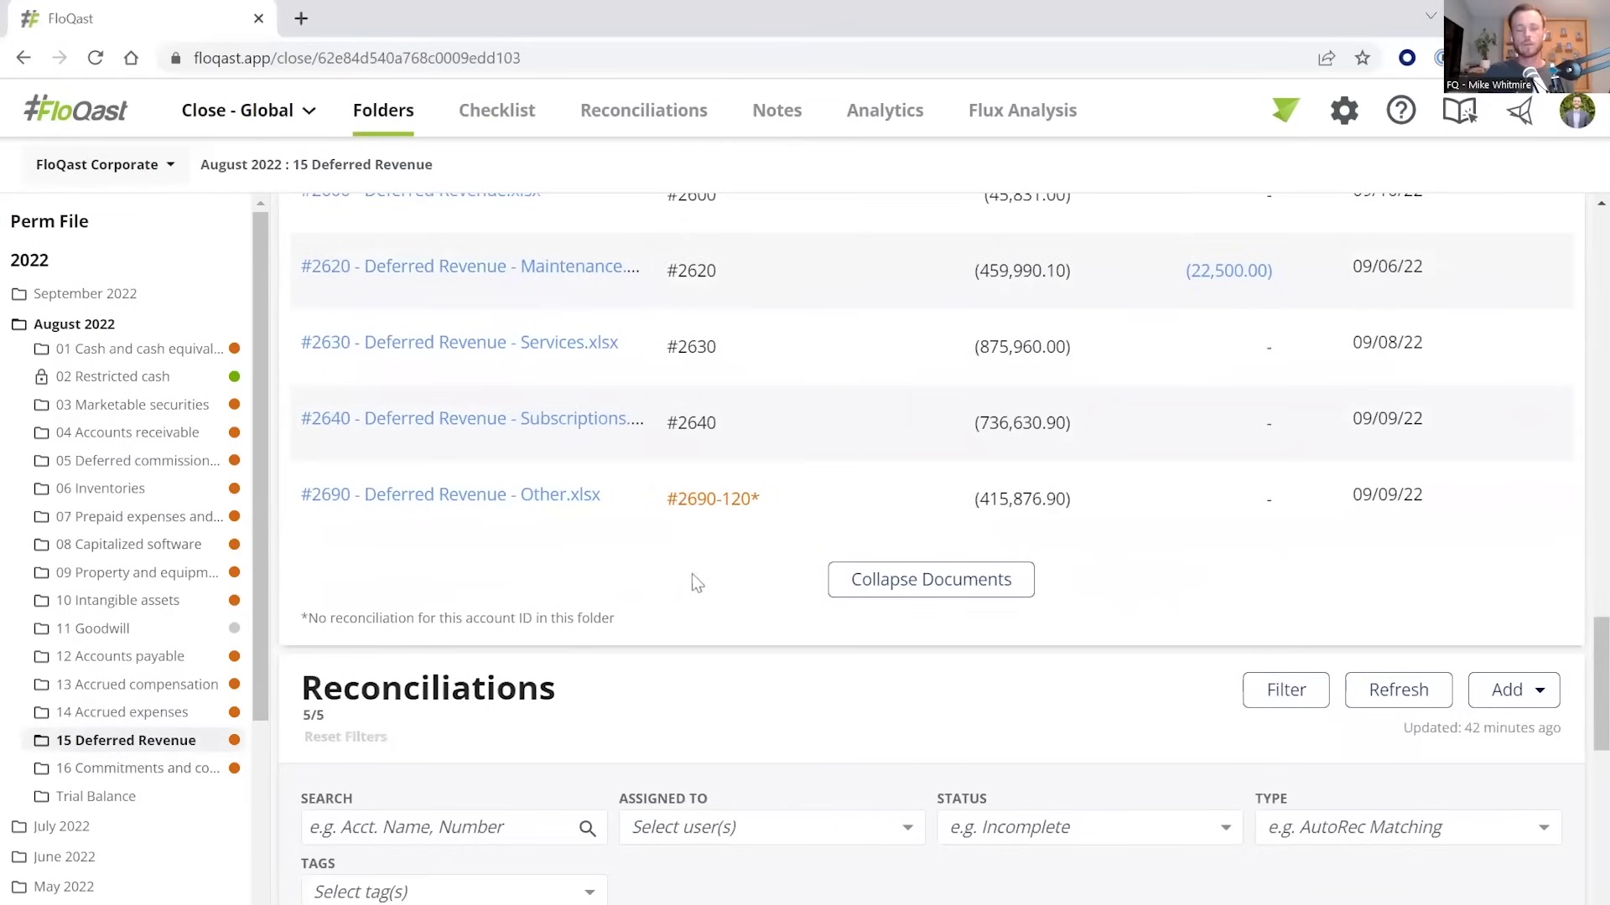
pyautogui.scroll(-4, 680, 662)
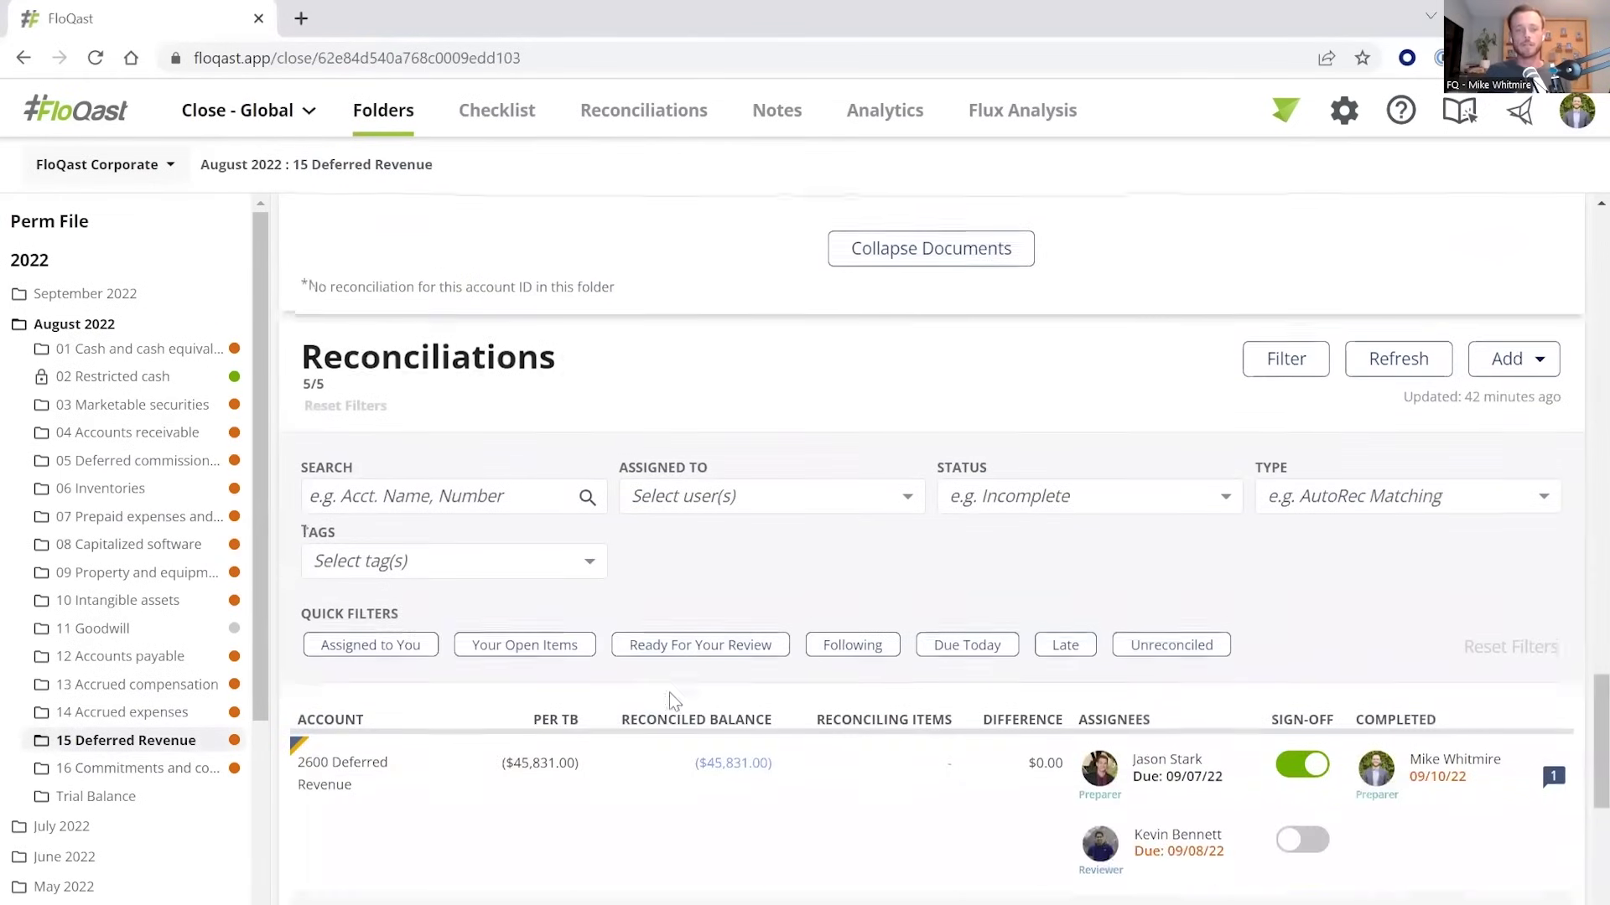
pyautogui.scroll(-1, 586, 711)
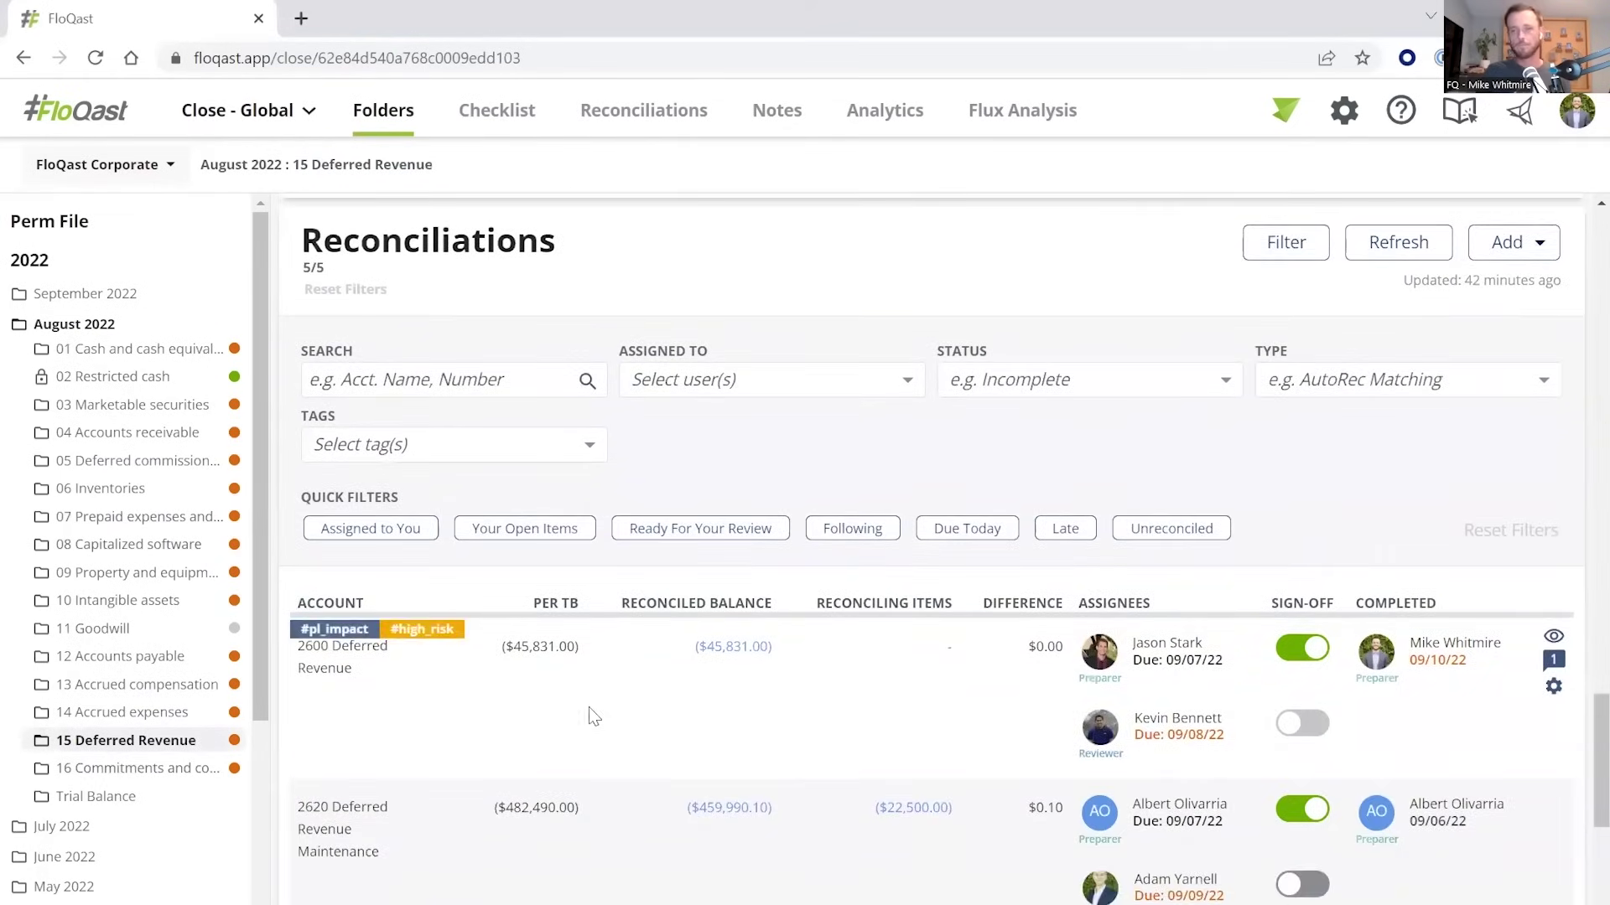
pyautogui.scroll(9, 588, 706)
pyautogui.scroll(10, 605, 704)
pyautogui.scroll(10, 593, 682)
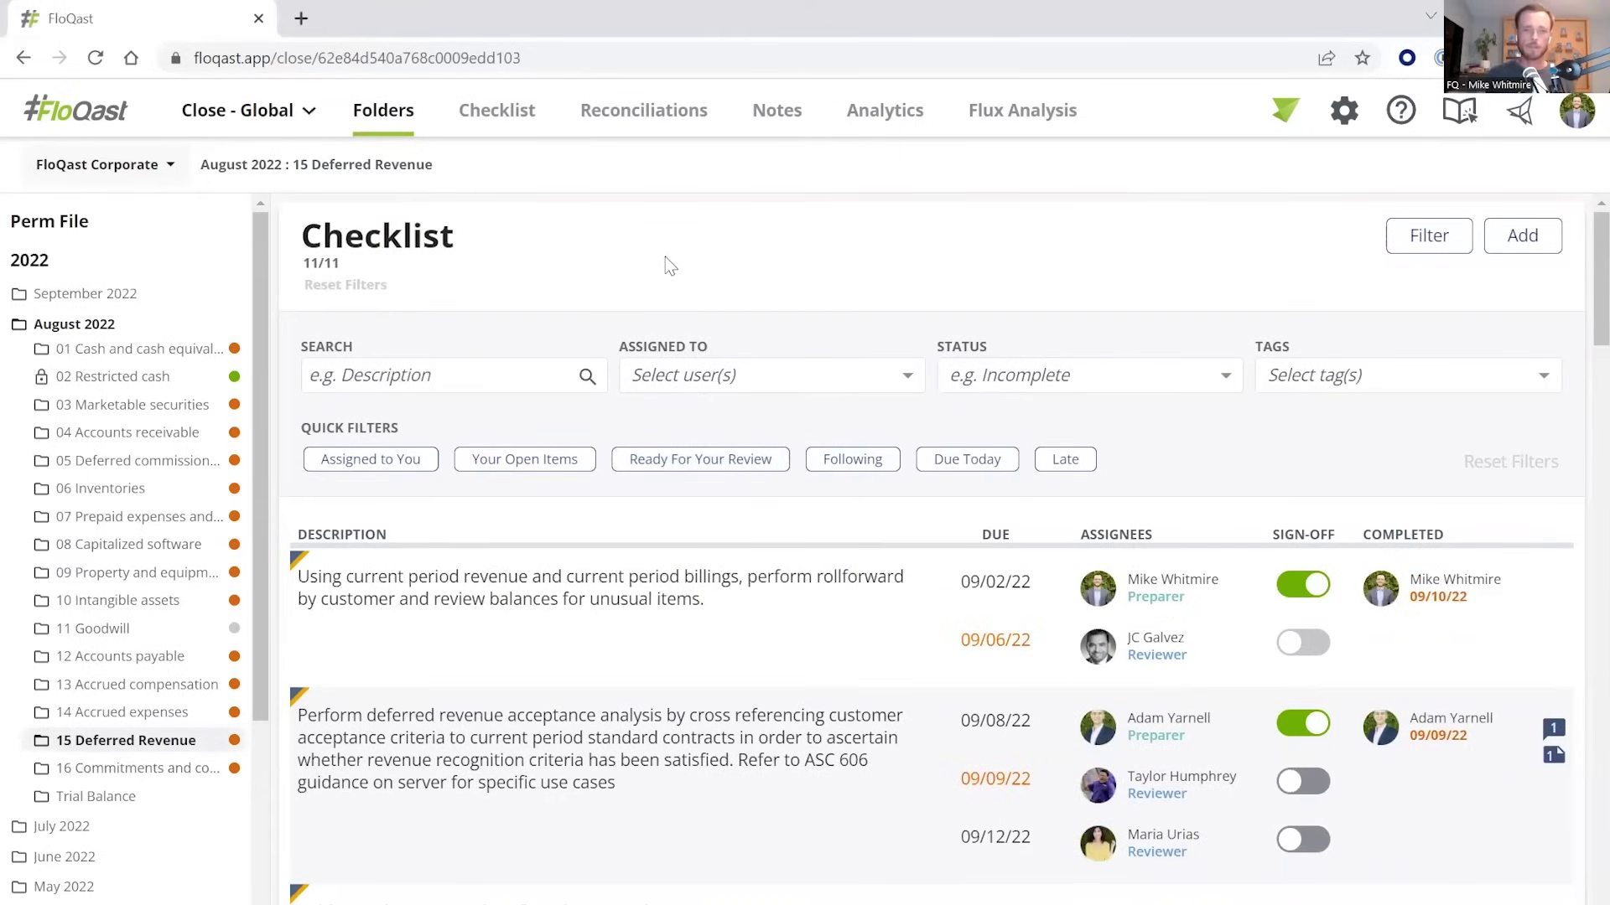
# View the settings of the first checklist item, the current period revenue rollforward by customer, and close them without changes.
pyautogui.moveTo(672, 604)
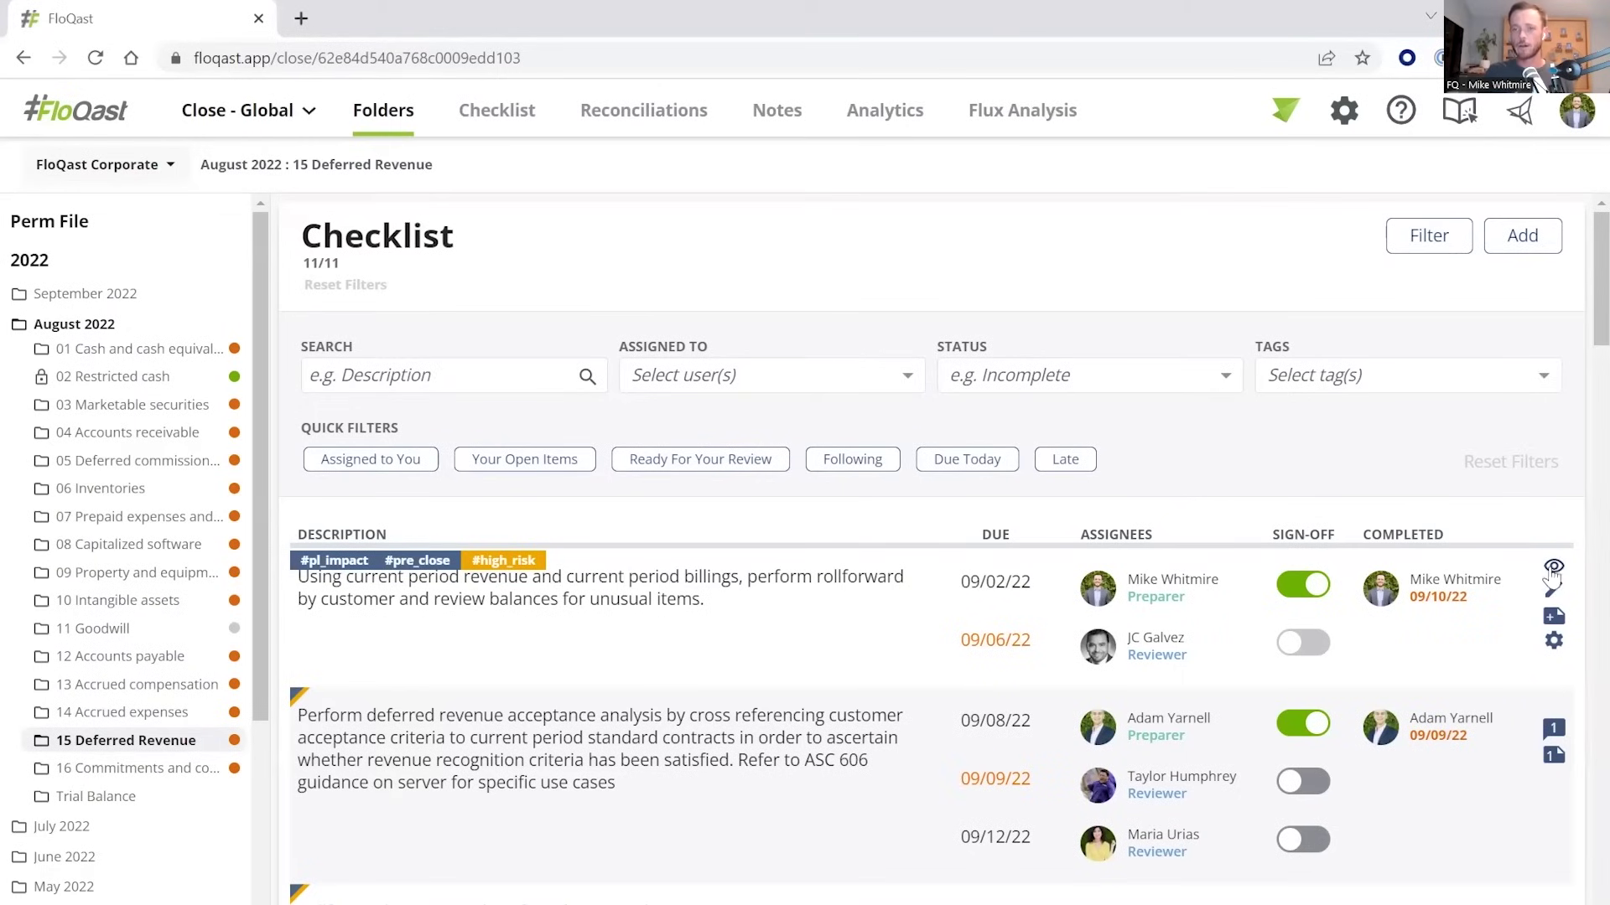
pyautogui.click(1554, 644)
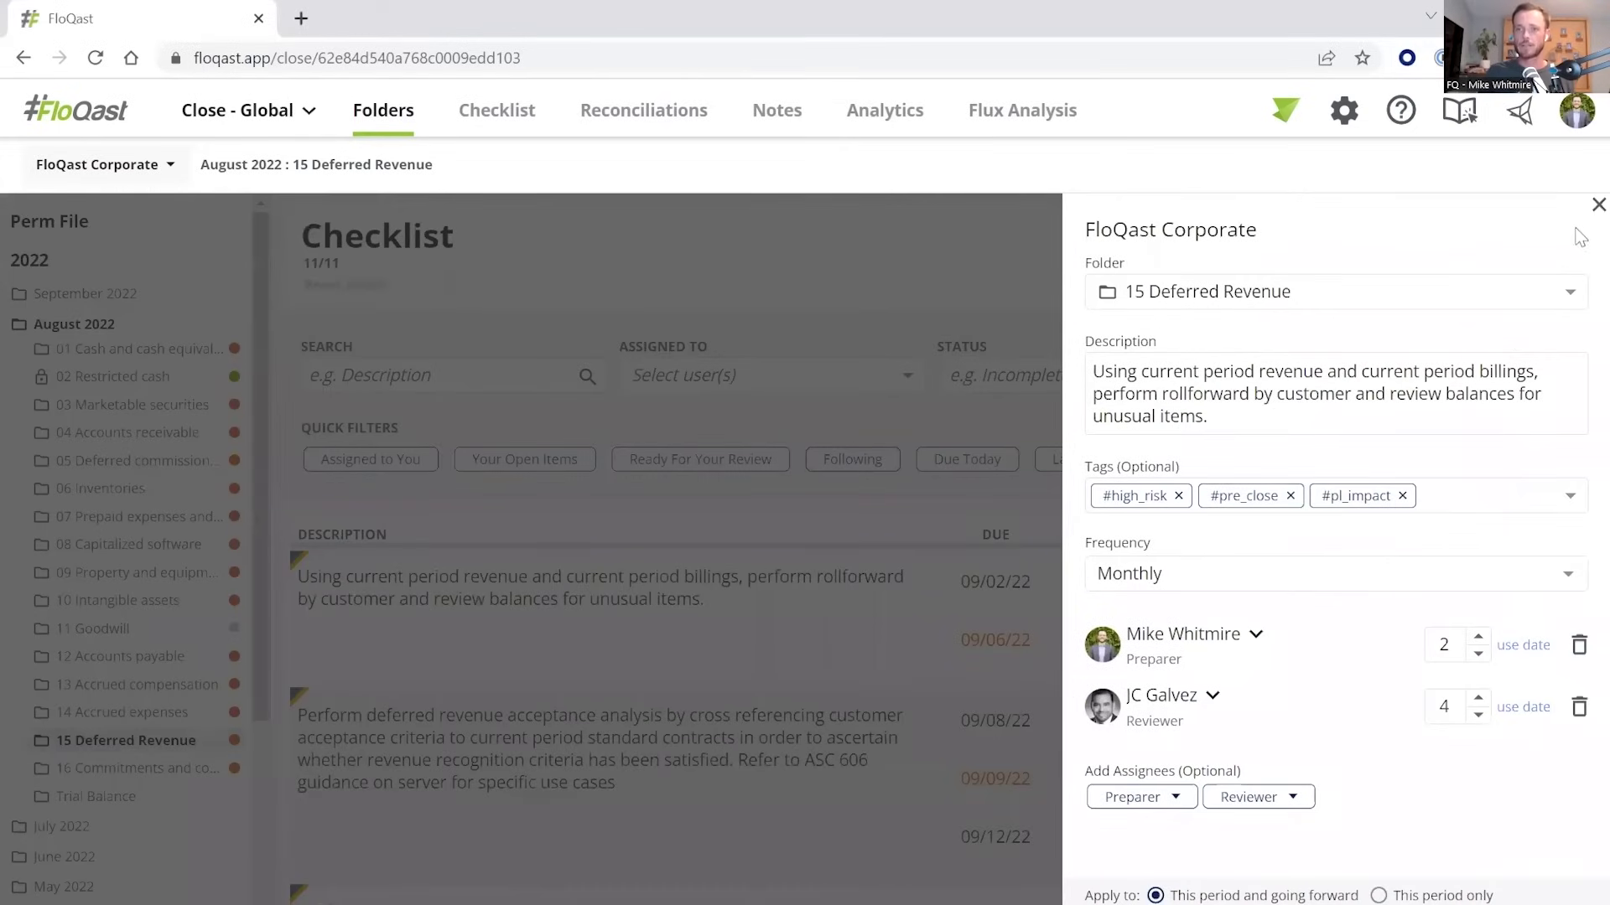
pyautogui.click(1583, 214)
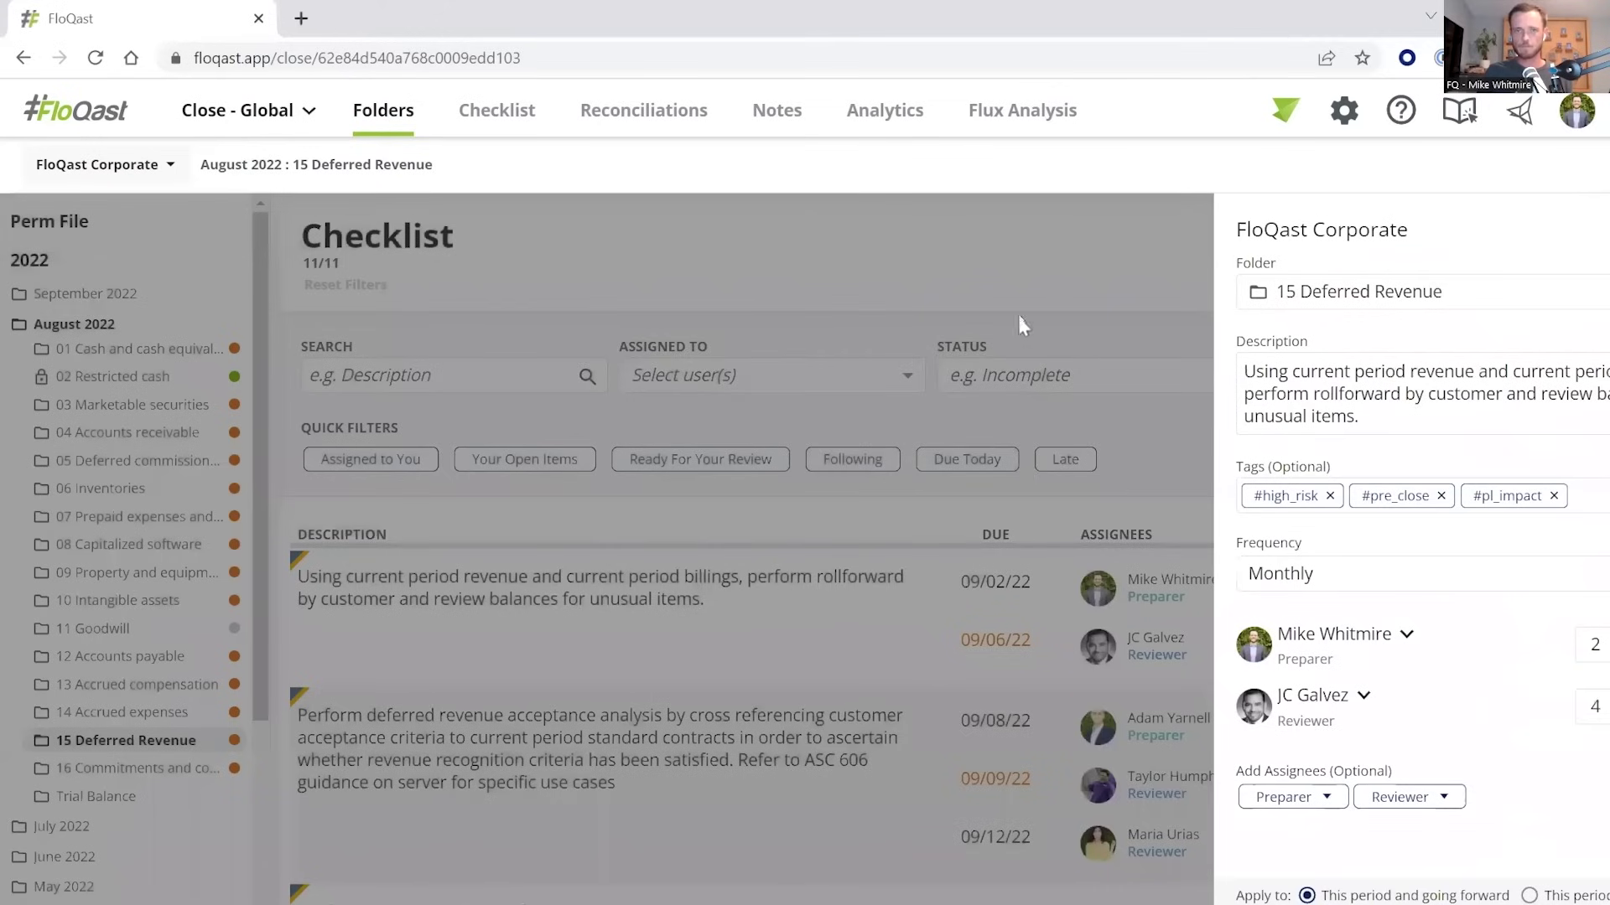
# Go to the folder's documents, switch to File Explorer and open 15 Deferred Revenue under 2022, 08 - August.
pyautogui.scroll(-4, 1028, 344)
pyautogui.scroll(-15, 1028, 343)
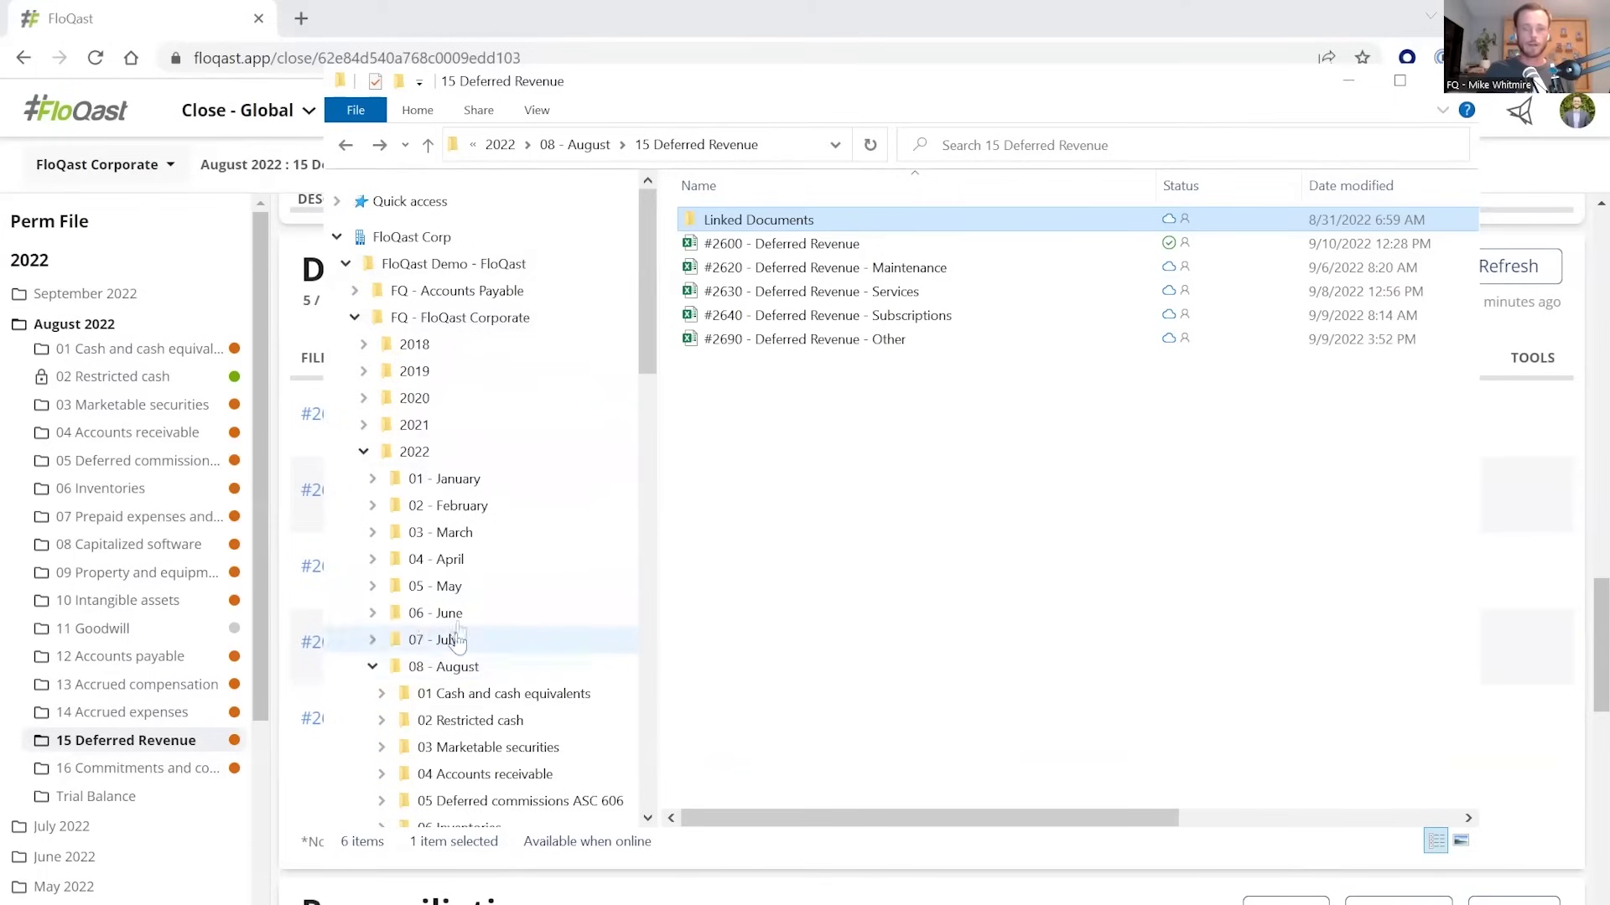
pyautogui.scroll(-2, 471, 593)
pyautogui.scroll(-2, 471, 592)
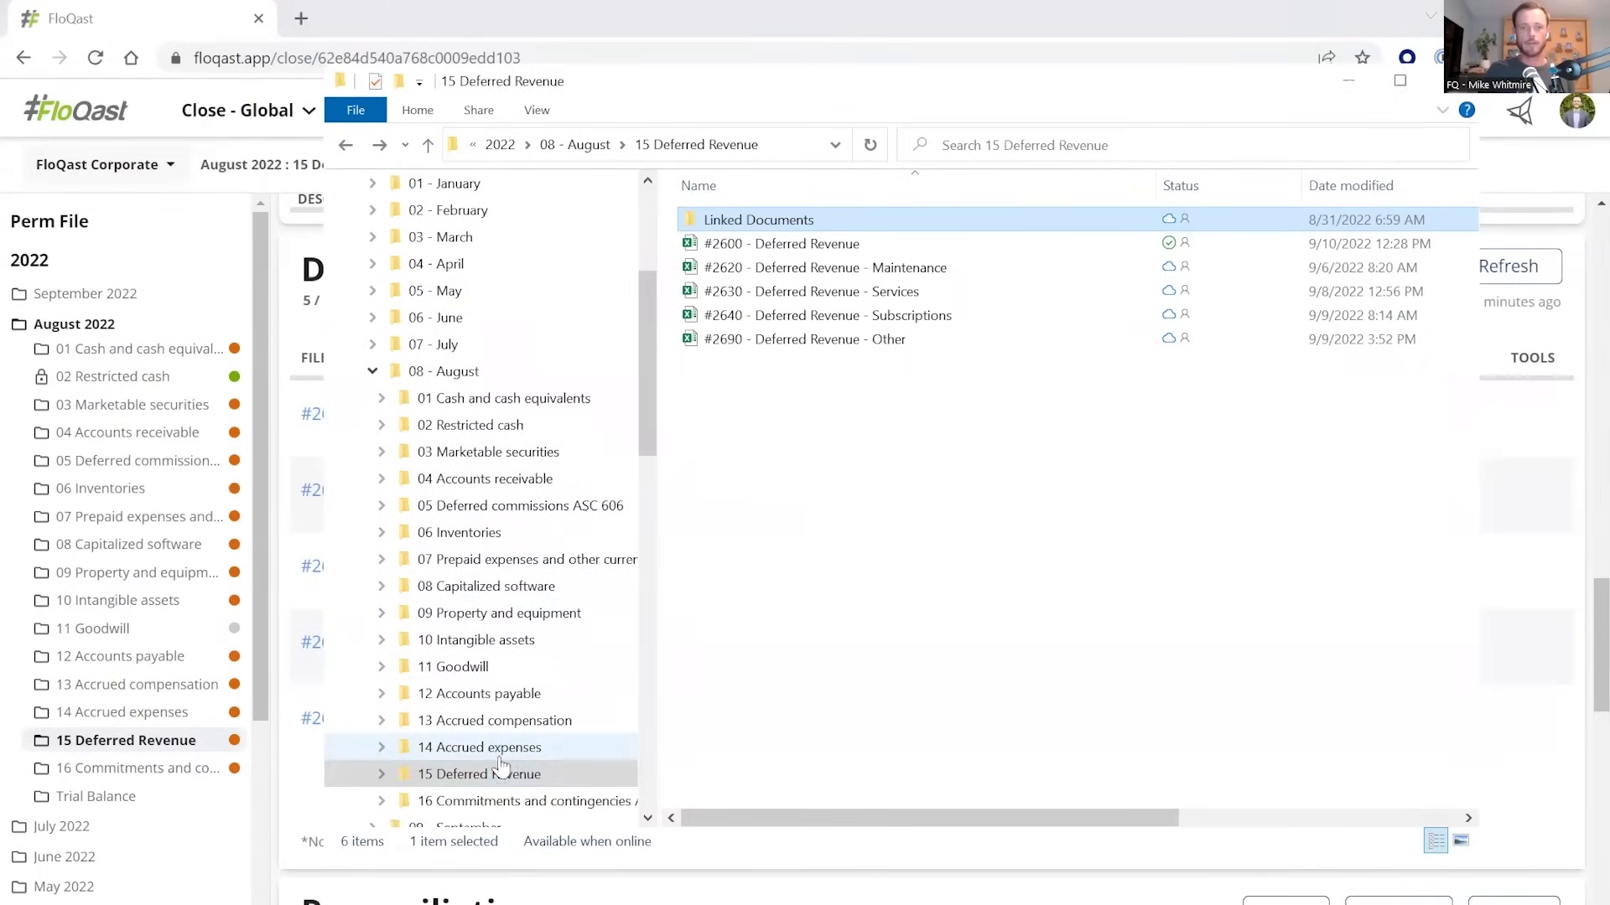
pyautogui.click(498, 776)
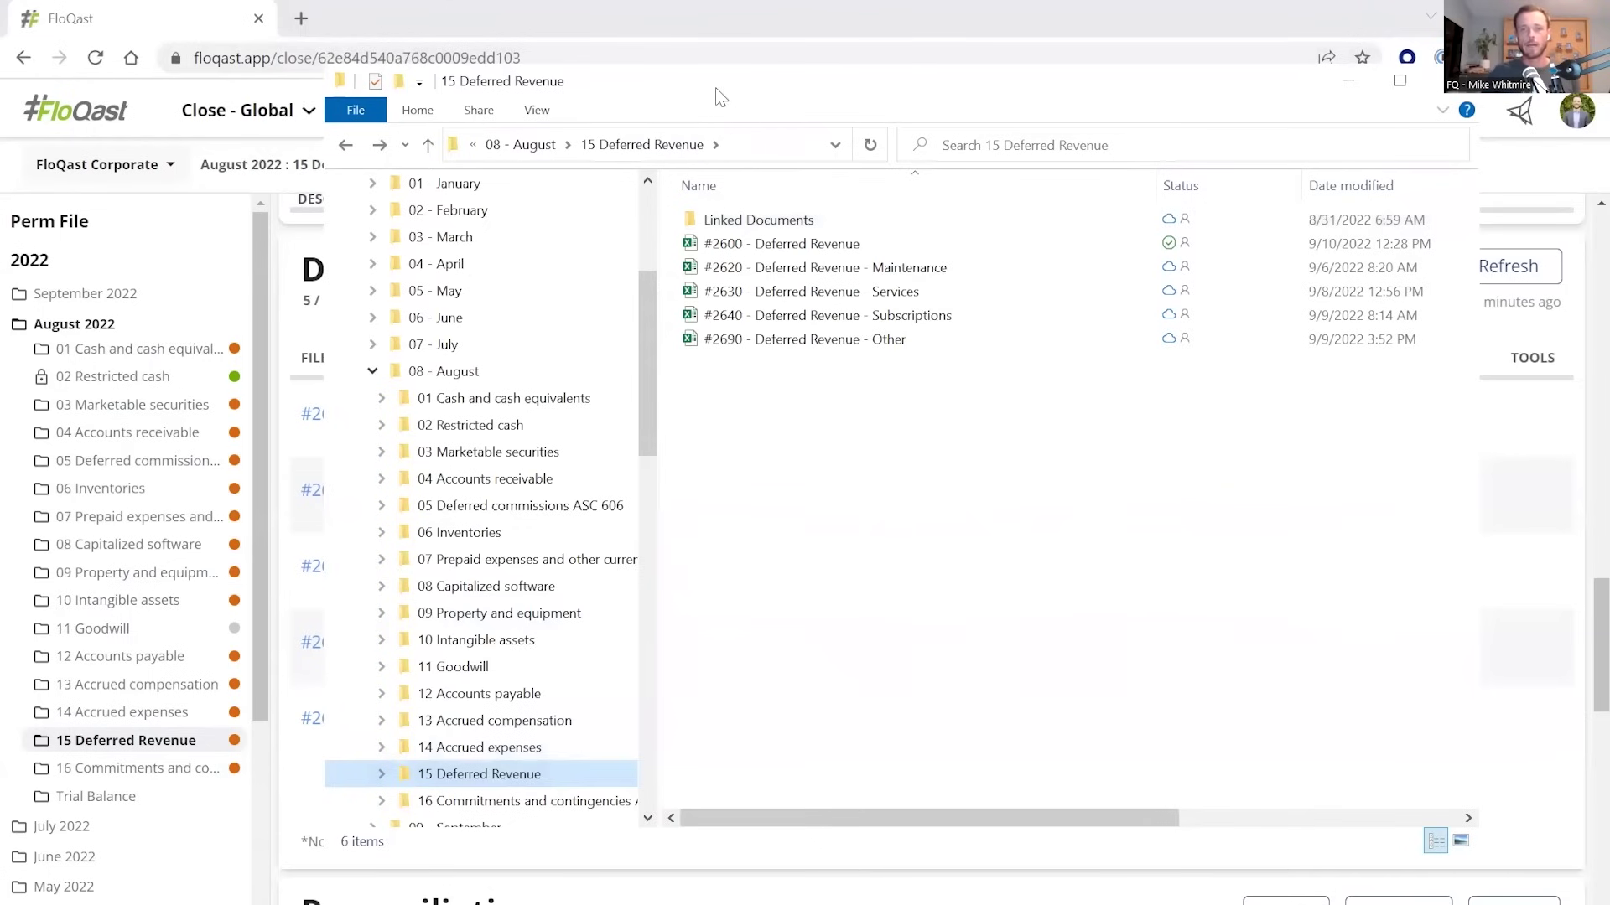
# Reposition the File Explorer window over the page and return to the Deferred Revenue documents list in FloQast.
pyautogui.moveTo(716, 87); pyautogui.dragTo(688, 70)
pyautogui.moveTo(846, 395); pyautogui.dragTo(721, 228)
pyautogui.click(767, 415)
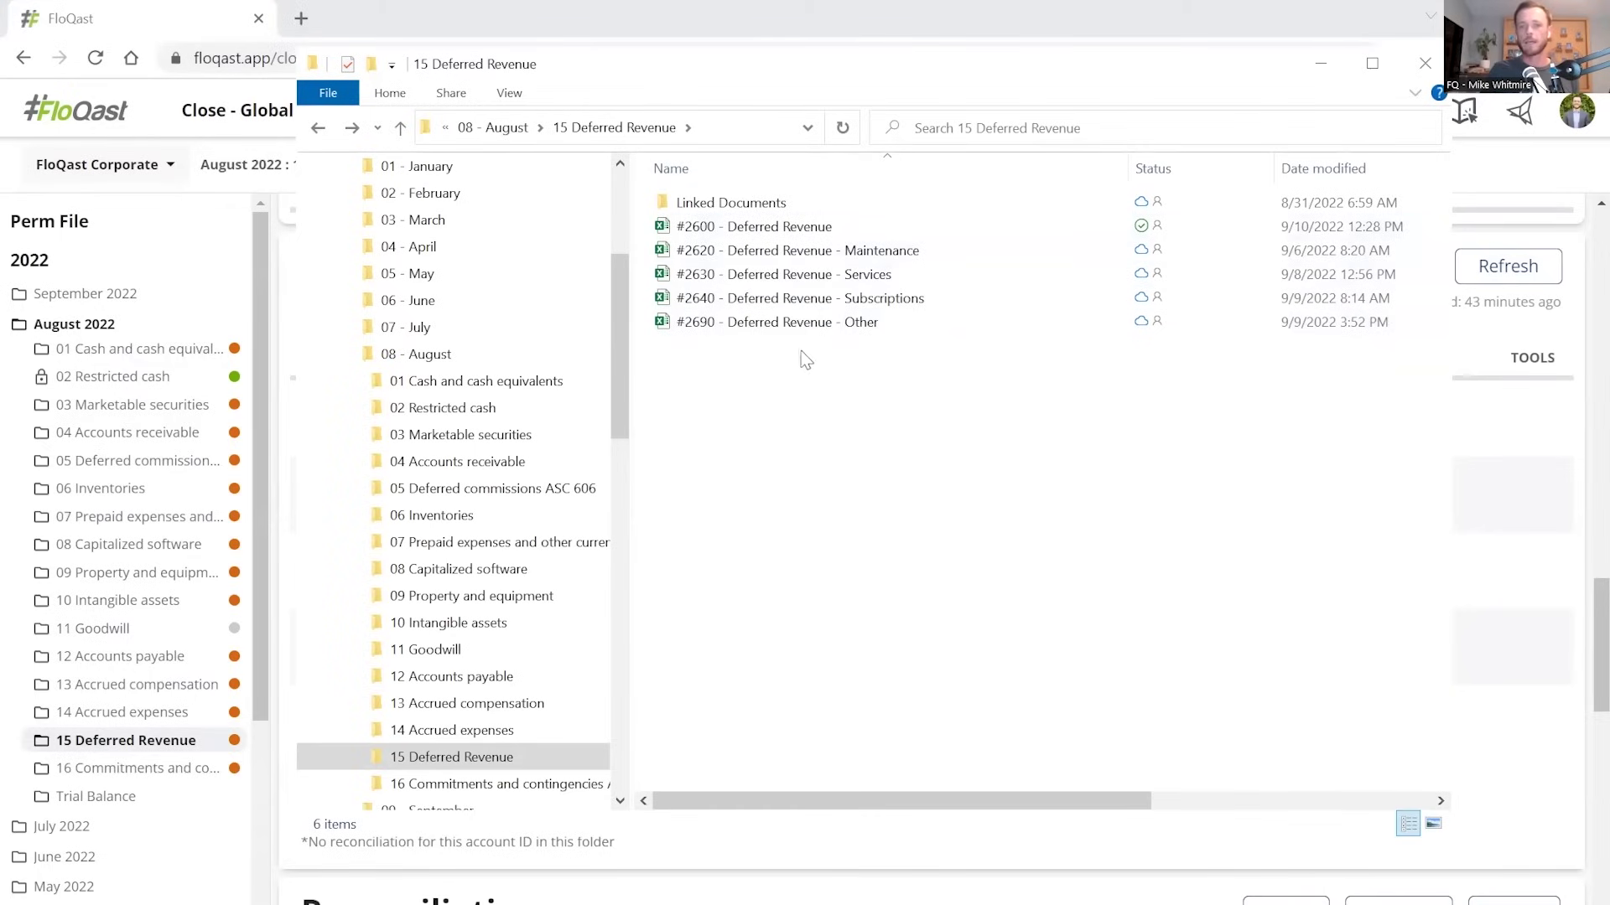
pyautogui.click(731, 48)
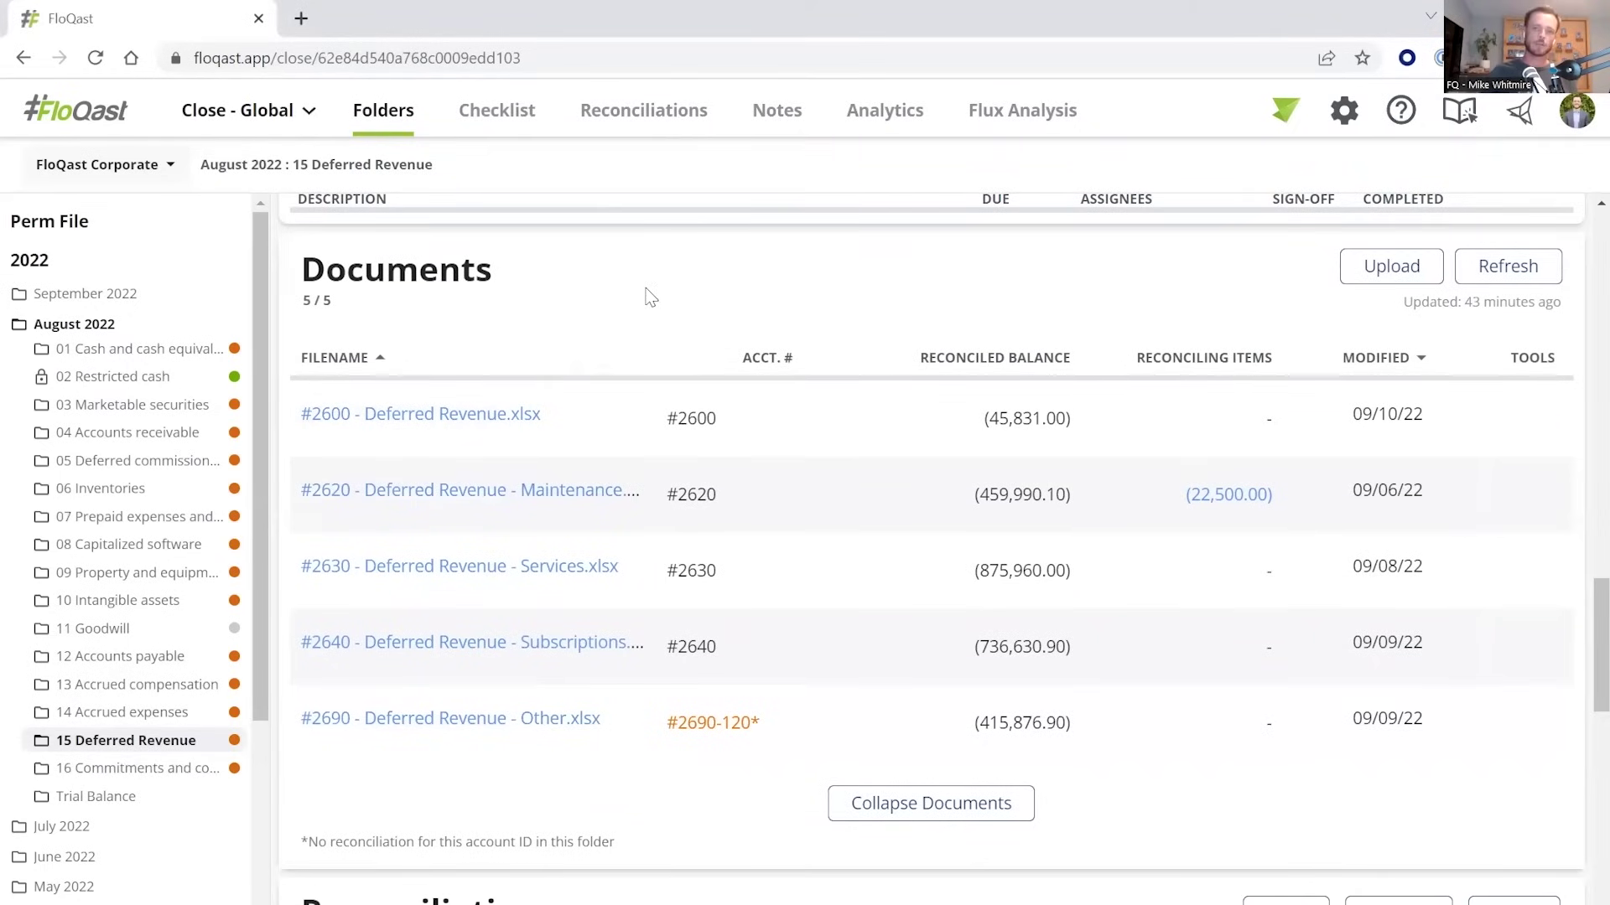
# Bring back the 15 Deferred Revenue folder in File Explorer and open the #2600 - Deferred Revenue workbook in Excel.
pyautogui.click(503, 432)
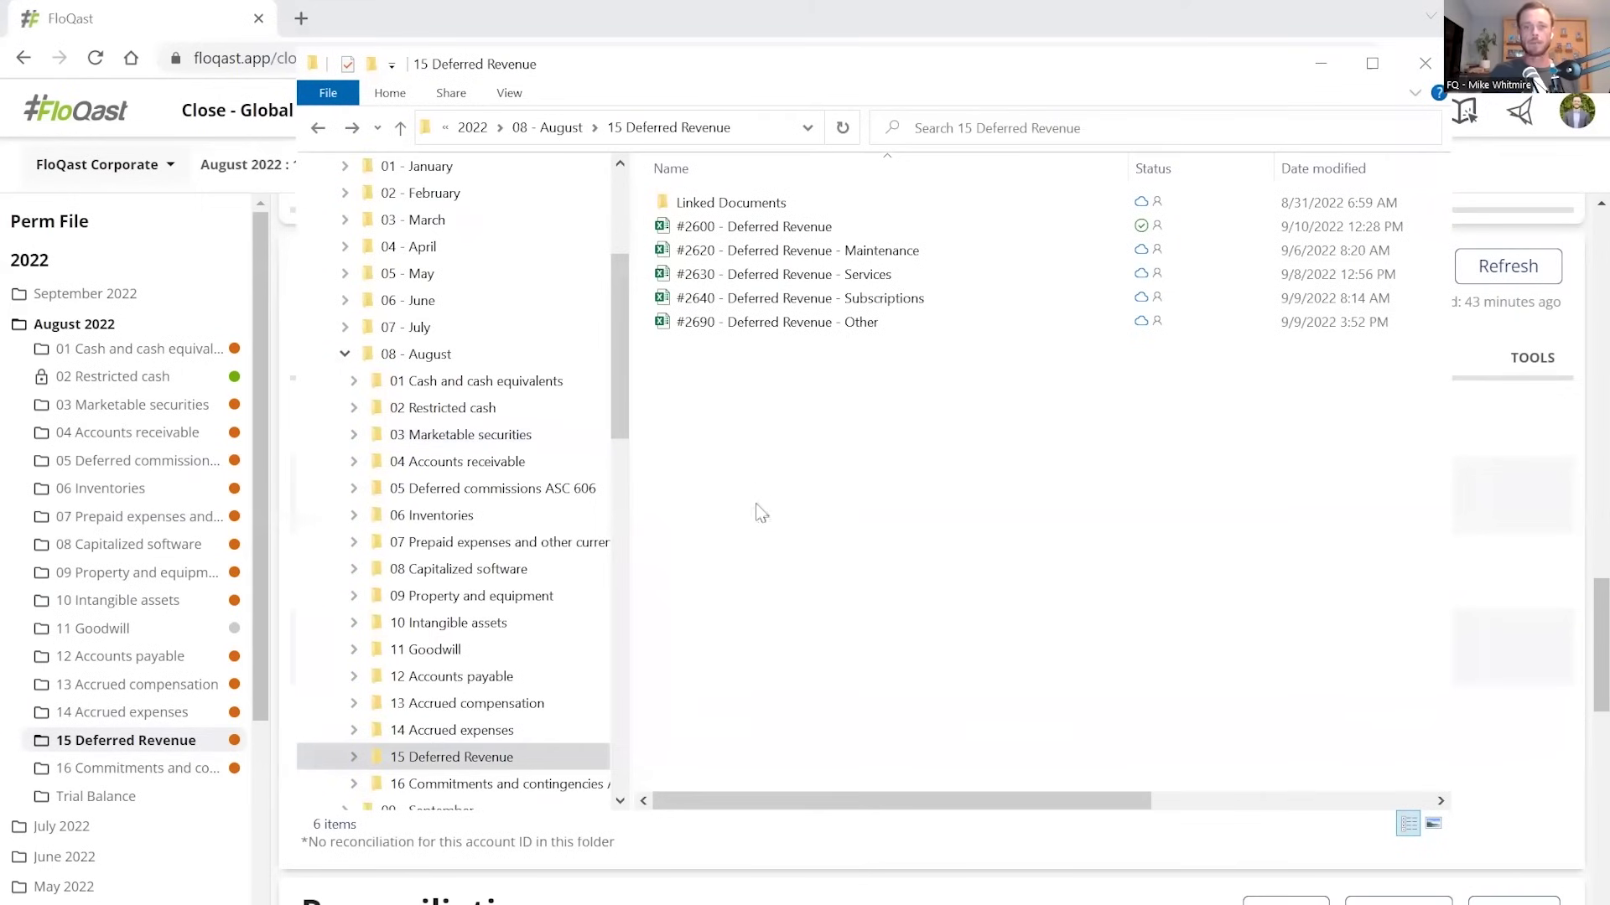
pyautogui.doubleClick(786, 228)
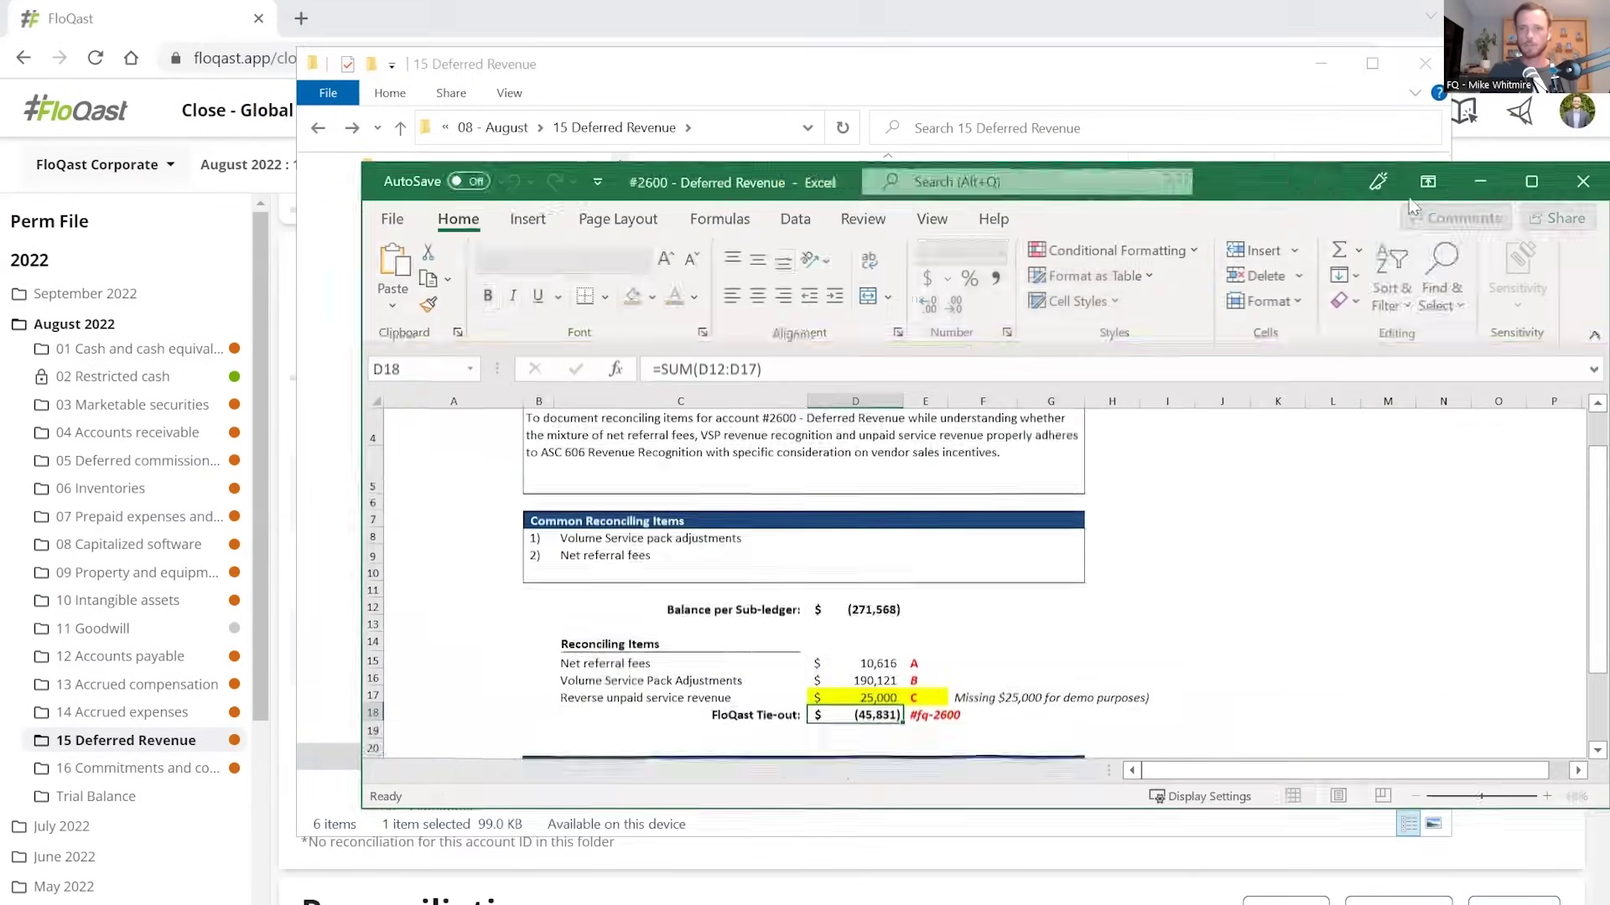
pyautogui.click(956, 362)
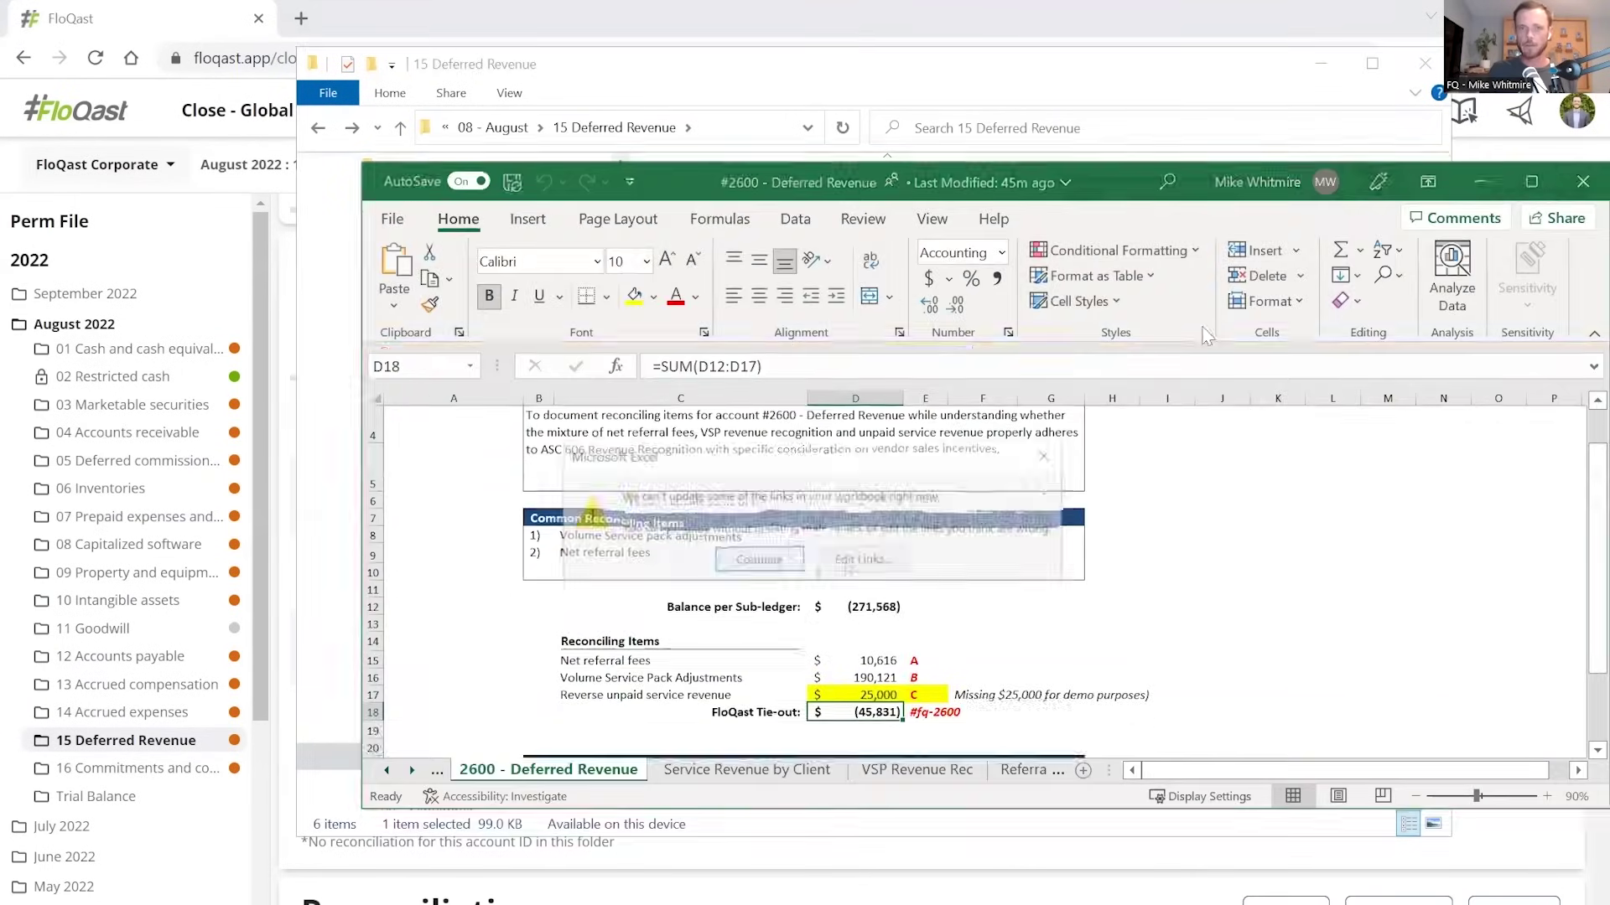
# Return to FloQast and examine the account number and reconciled balance of the #2600 - Deferred Revenue document.
pyautogui.hotkey('alt', 'Tab')
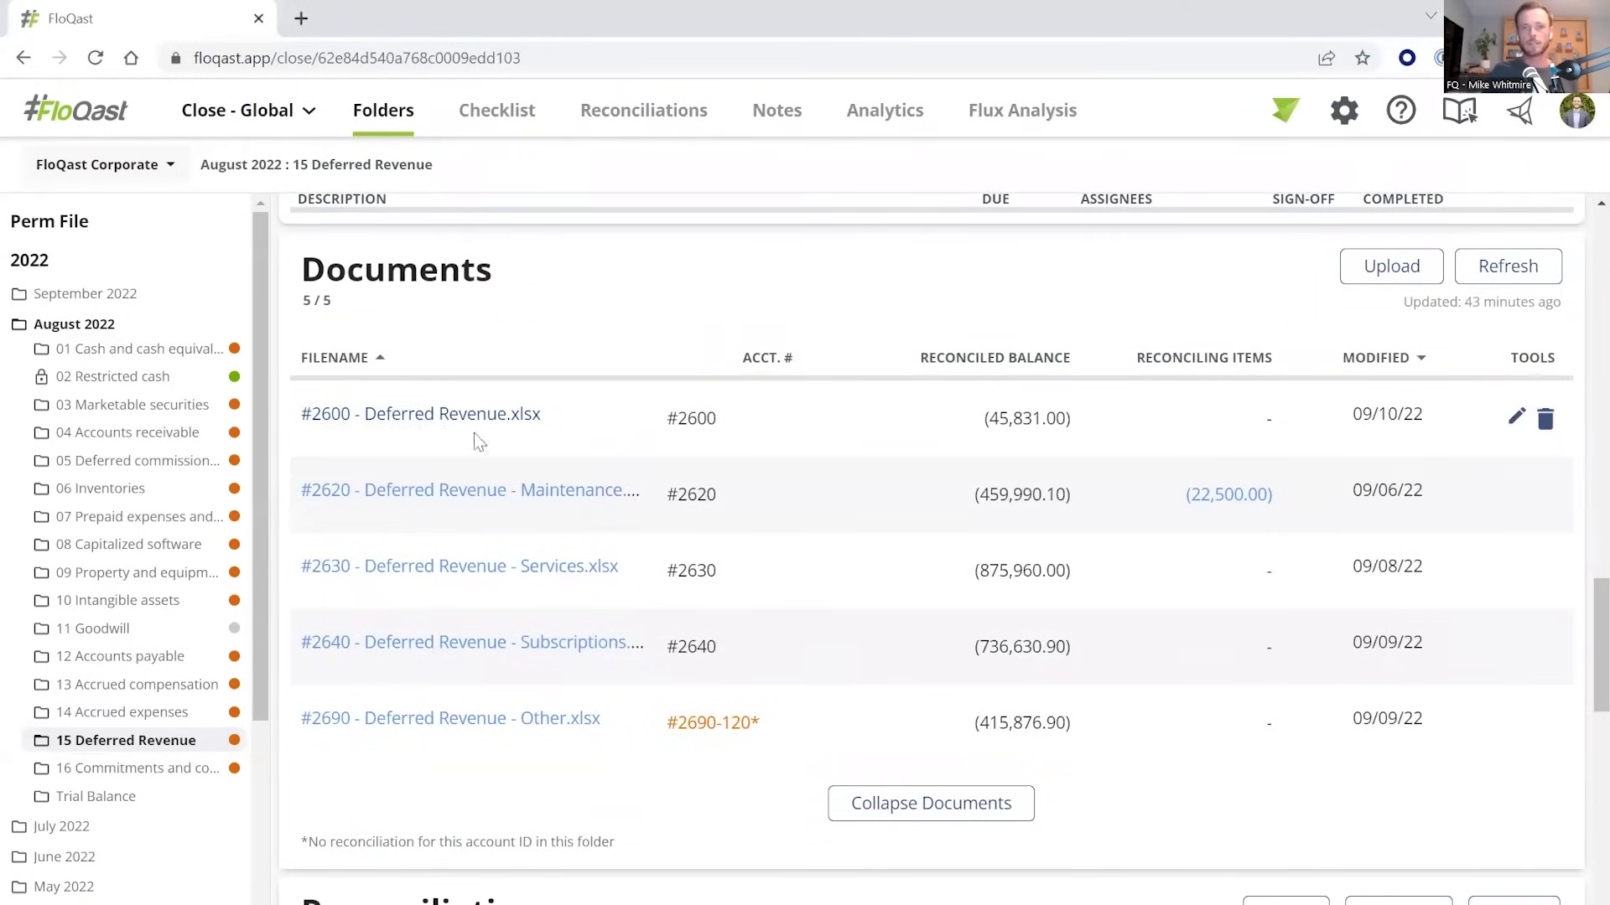
pyautogui.doubleClick(676, 423)
pyautogui.moveTo(876, 426); pyautogui.dragTo(1076, 428)
pyautogui.click(1103, 429)
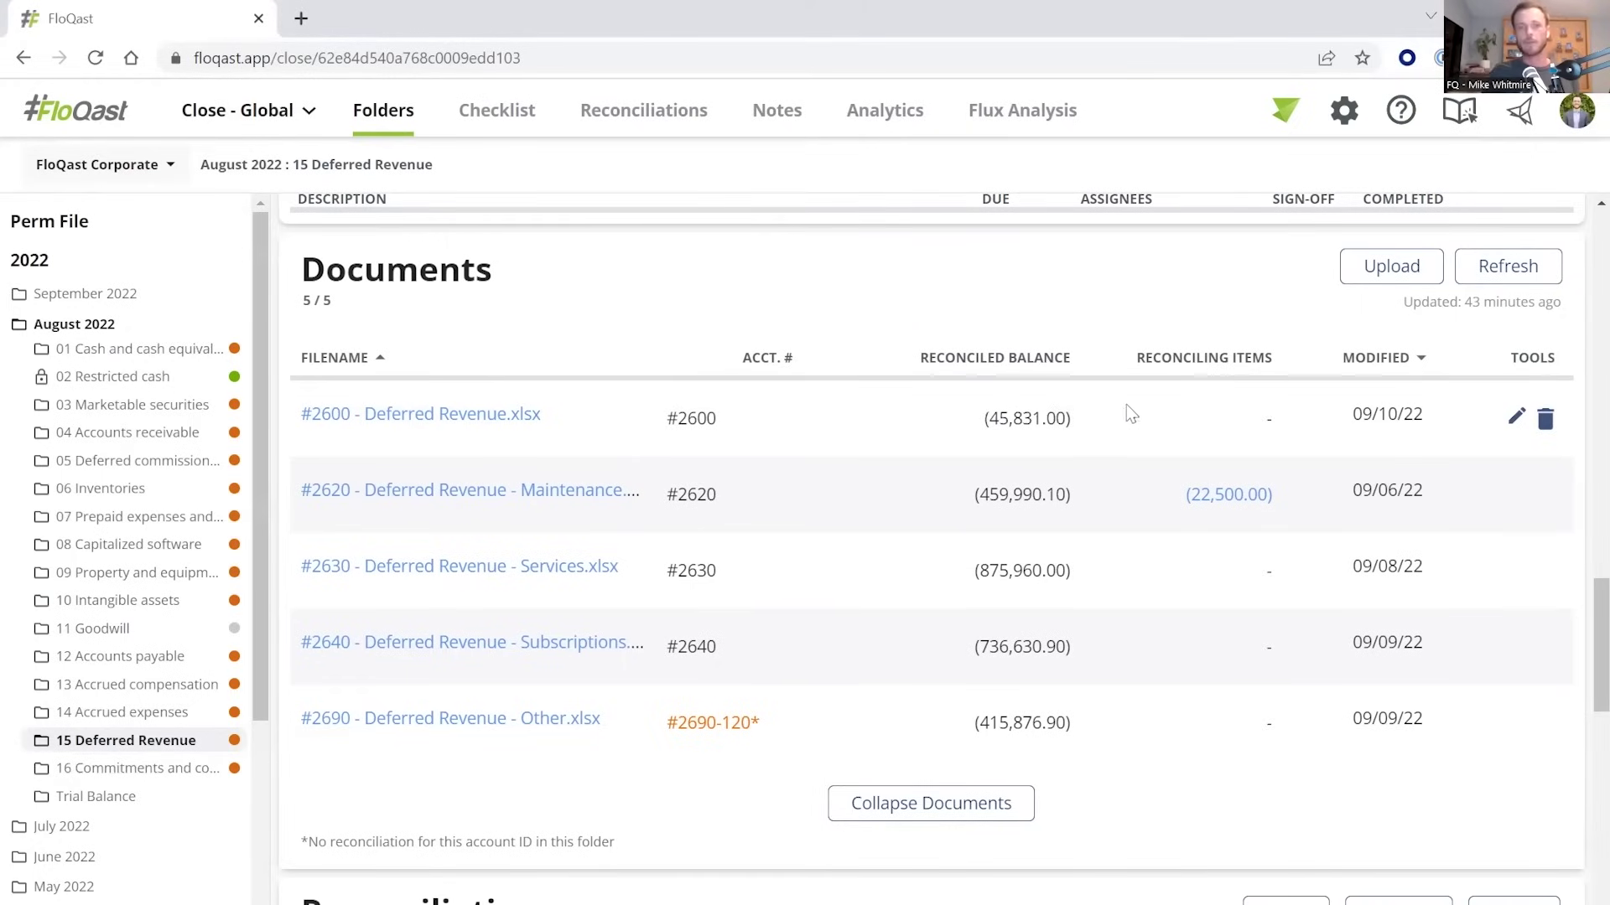
# In the folder's Reconciliations, view the 2600 Deferred Revenue tags and compare its trial balance amount with its reconciled balance.
pyautogui.scroll(-5, 1130, 414)
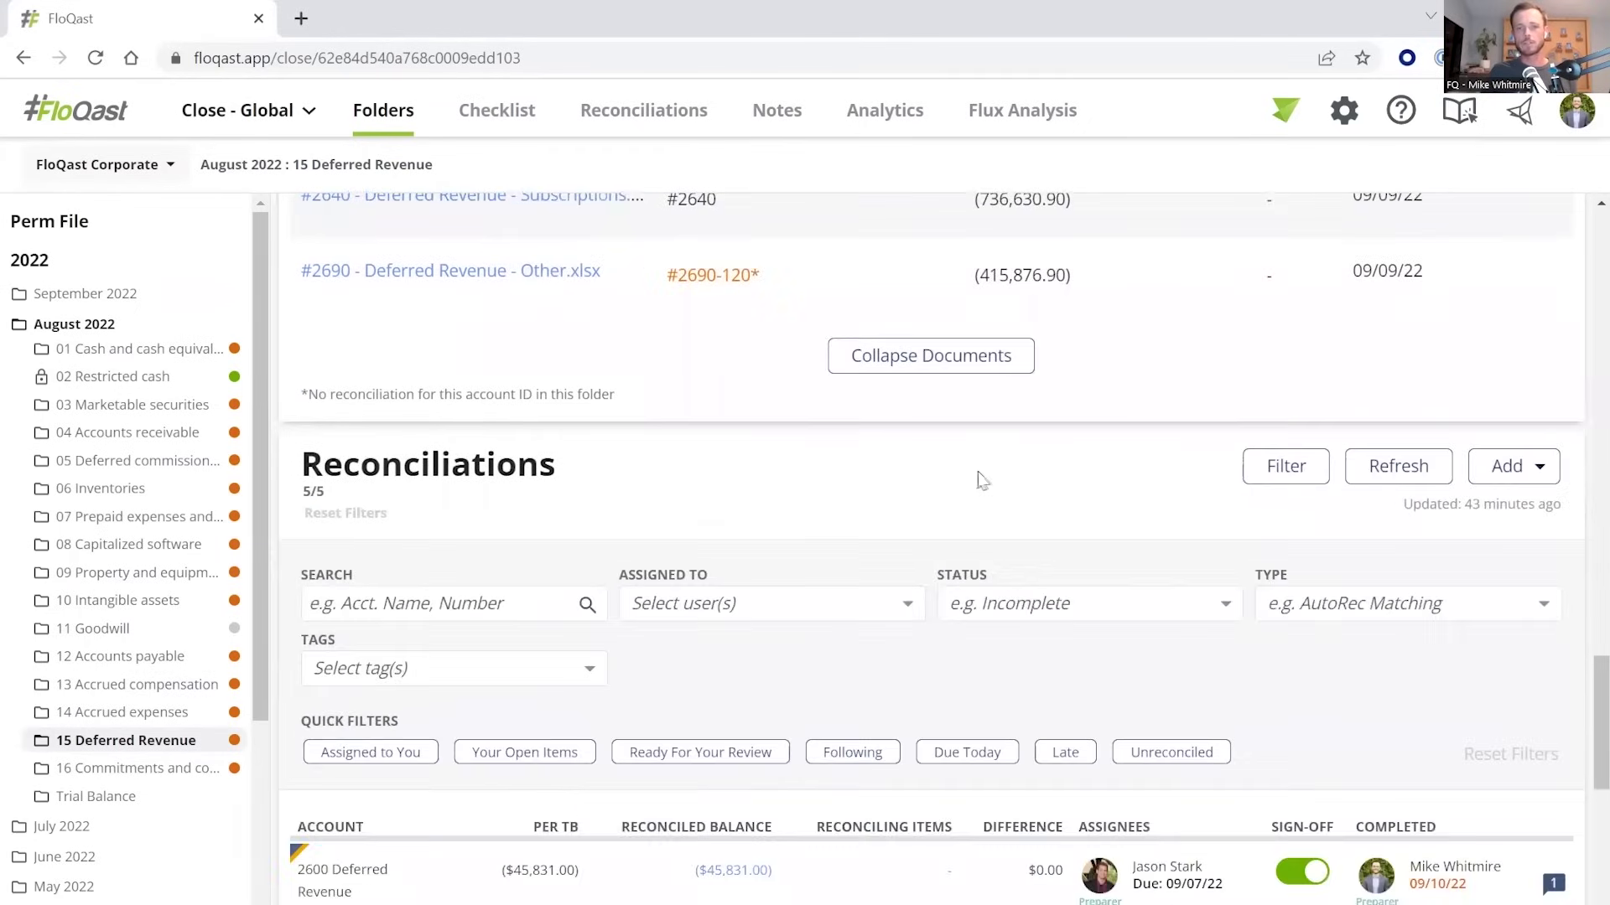
pyautogui.scroll(-1, 983, 479)
pyautogui.scroll(-1, 553, 520)
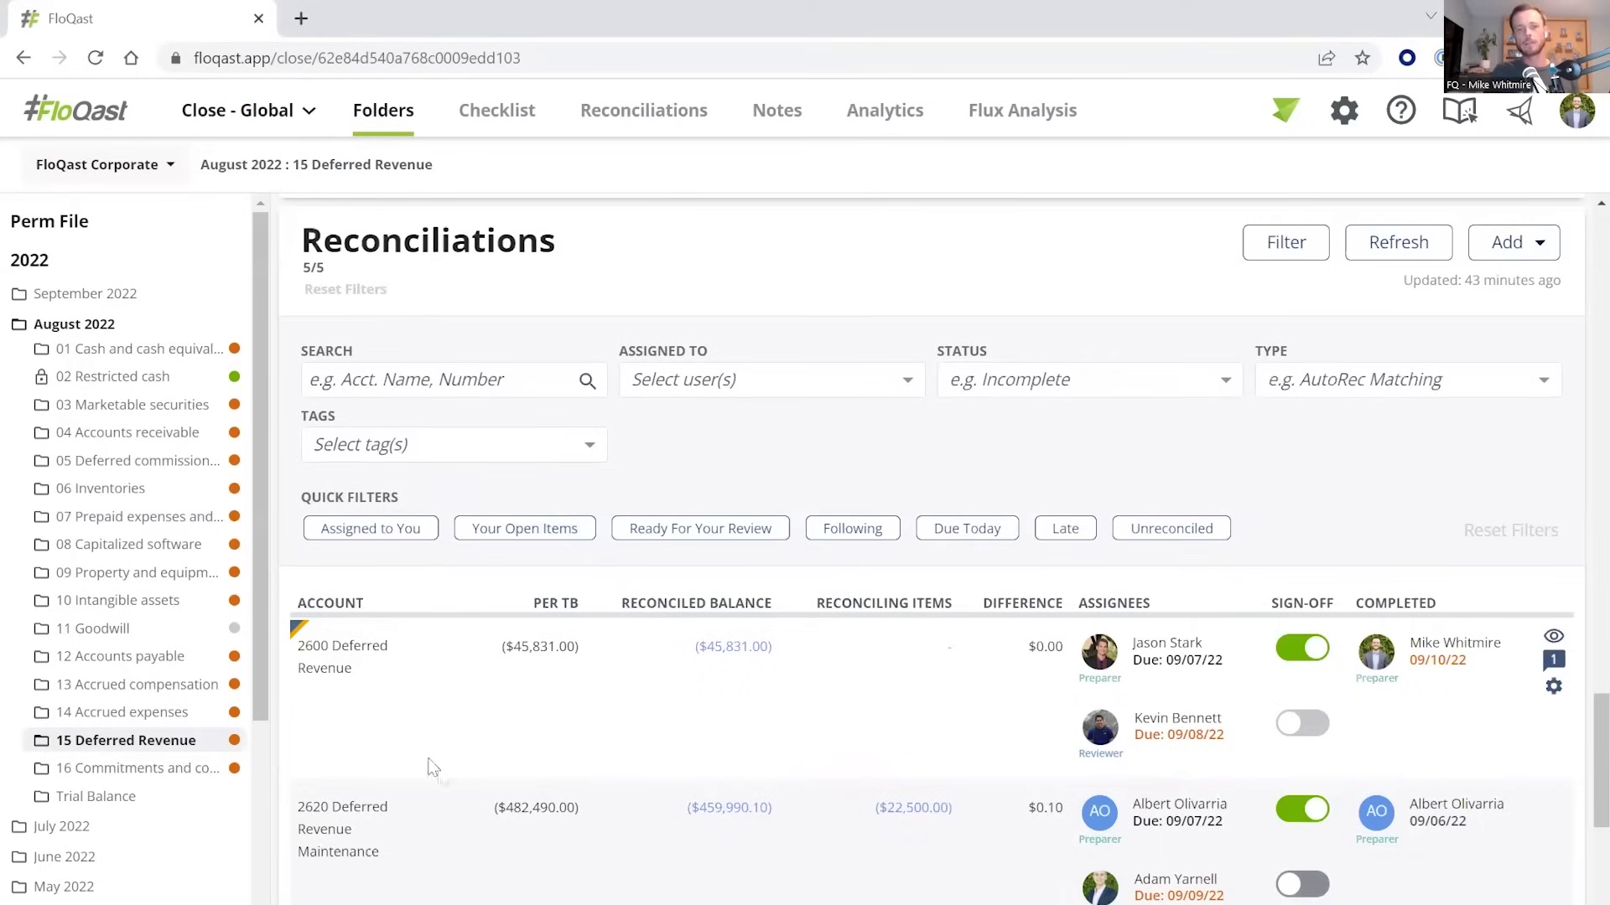
pyautogui.moveTo(311, 651)
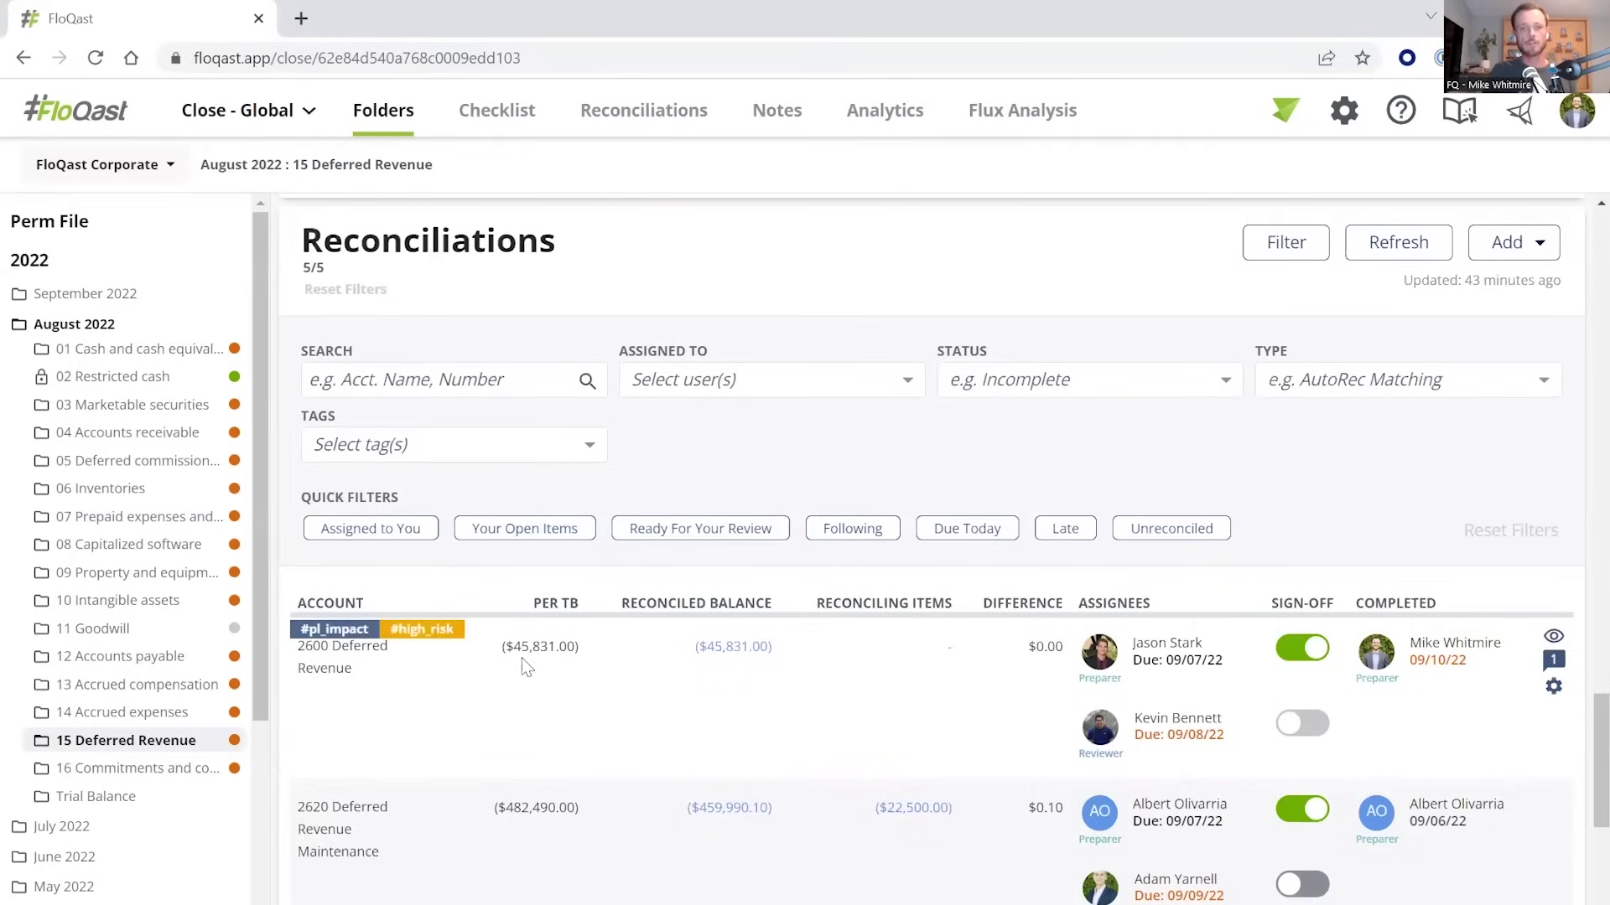
pyautogui.moveTo(501, 647); pyautogui.dragTo(593, 657)
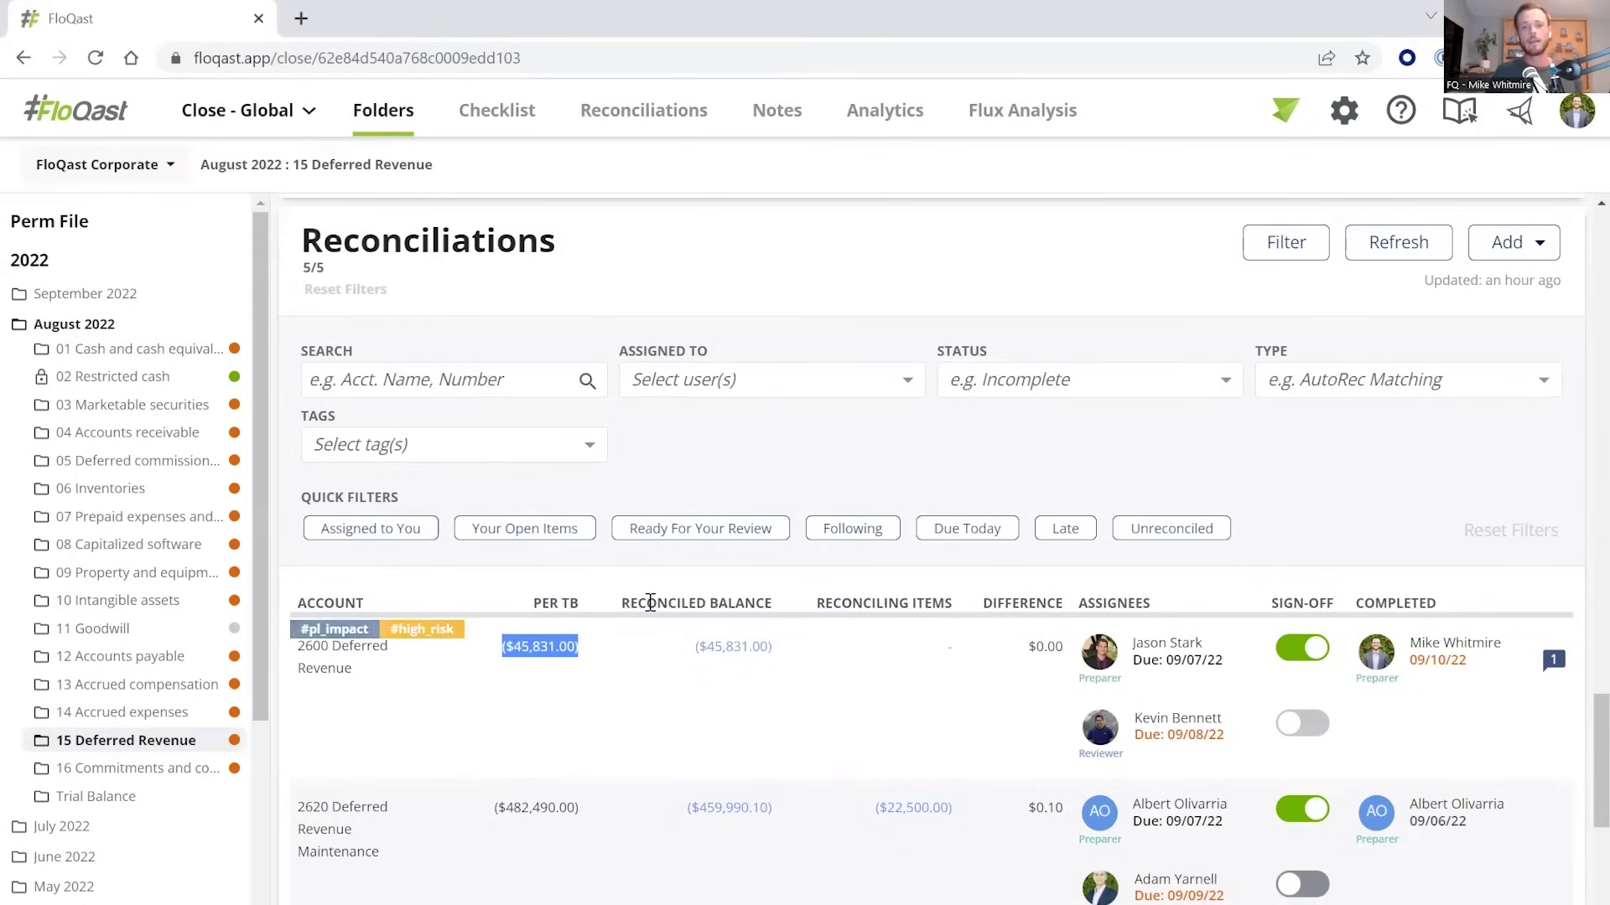
pyautogui.click(642, 653)
pyautogui.moveTo(677, 642); pyautogui.dragTo(787, 647)
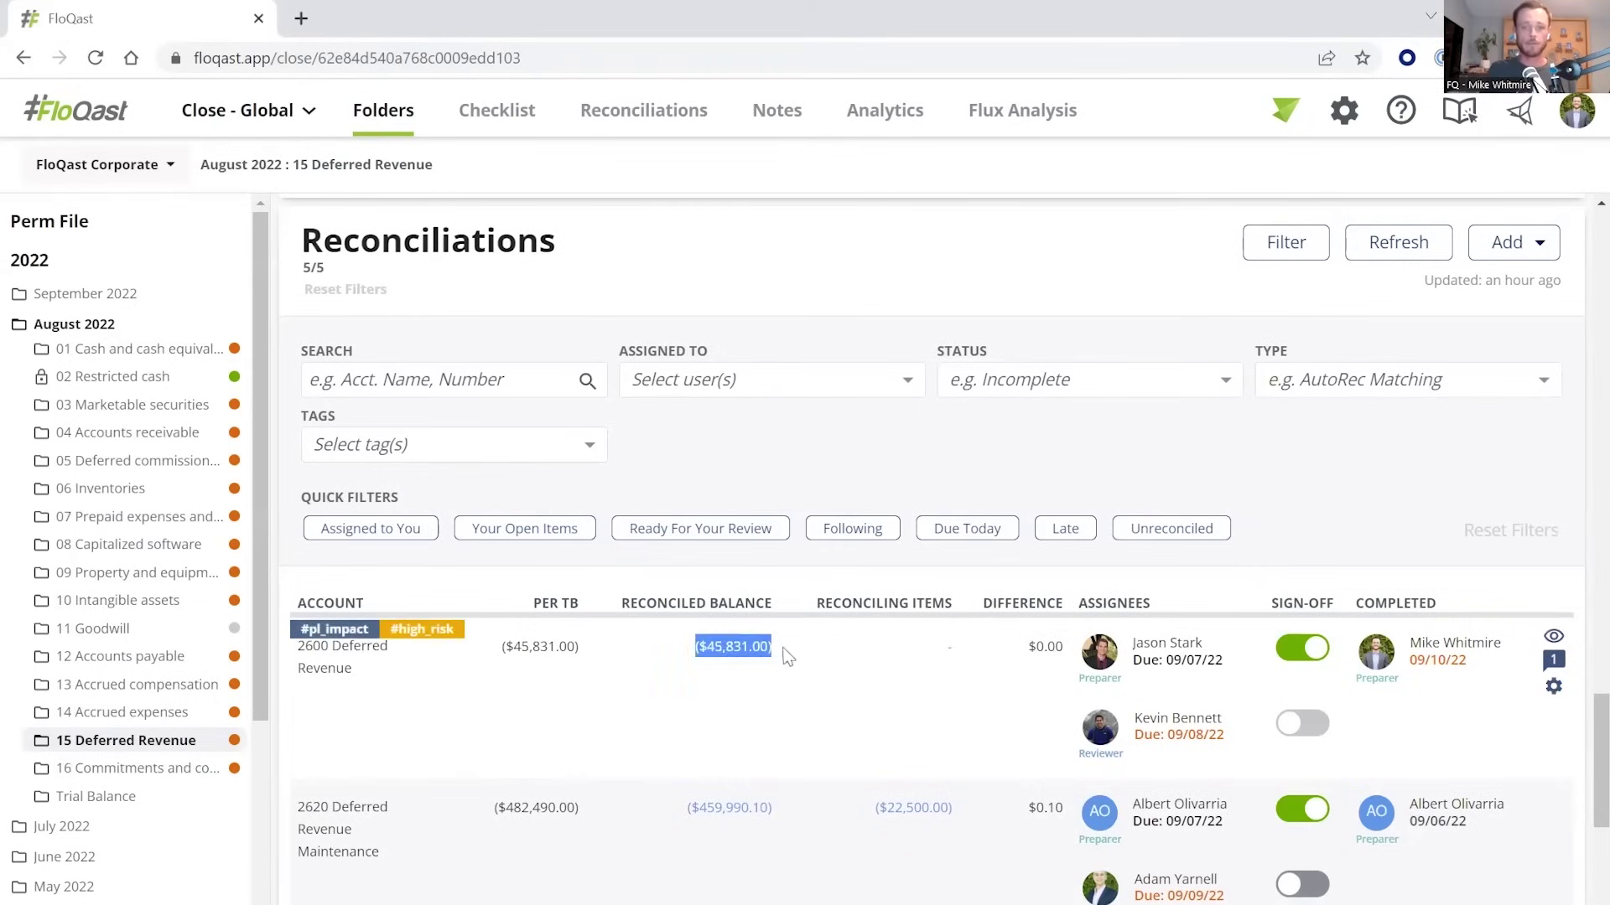
pyautogui.click(787, 645)
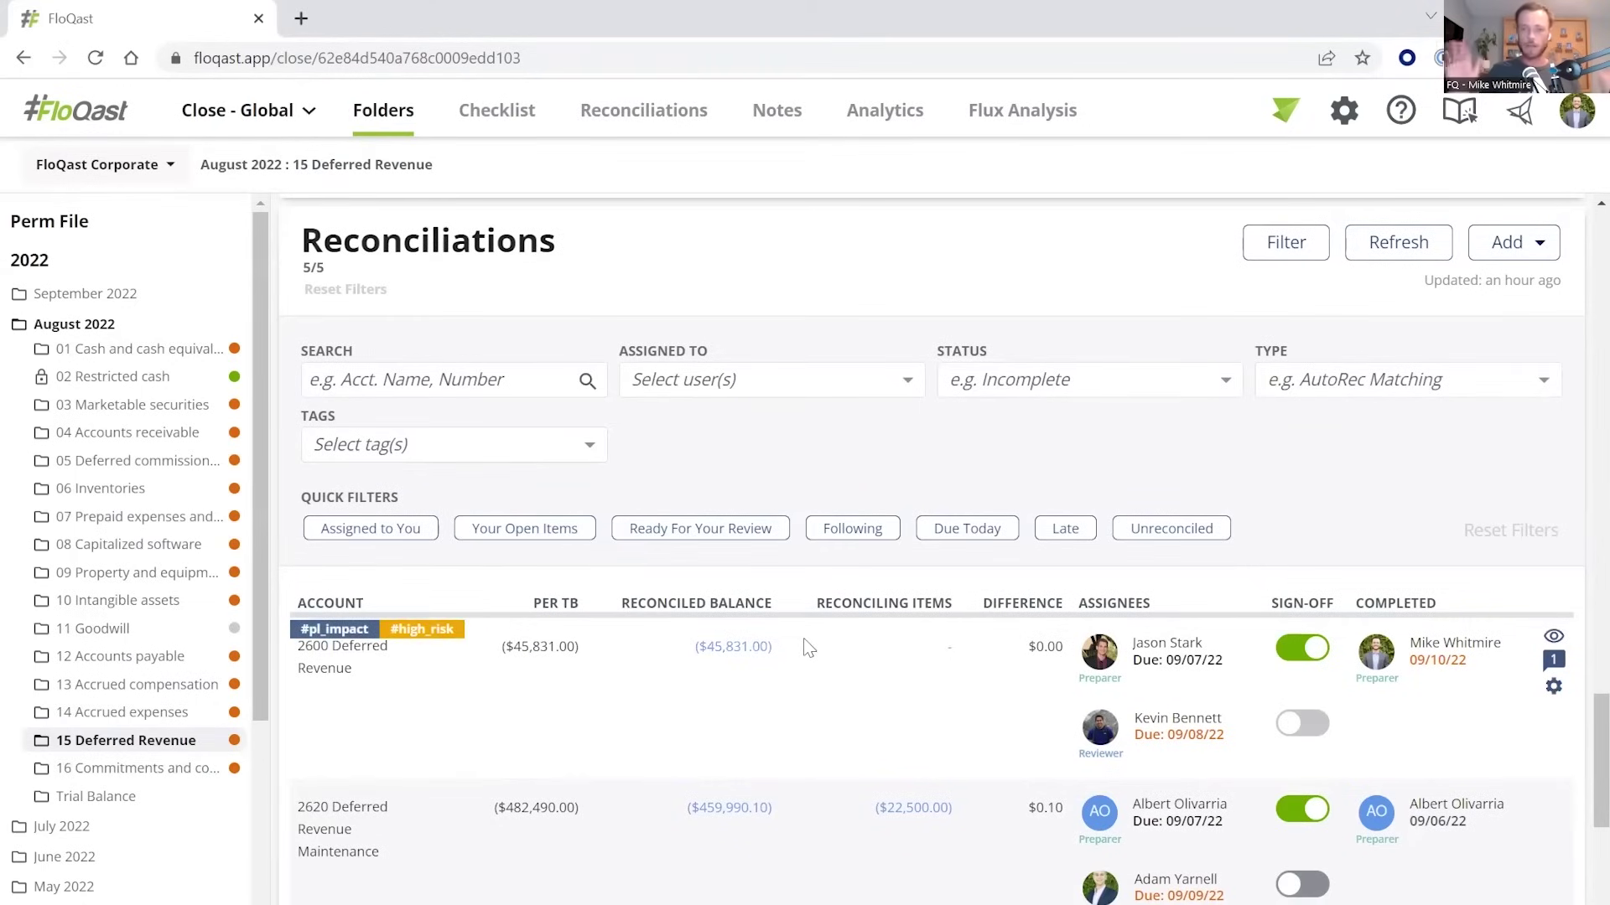
# Switch to the #2600 - Deferred Revenue workbook and examine the sub-ledger balance in D12 and the reconciling items in D15:D17.
pyautogui.scroll(6, 852, 591)
pyautogui.scroll(-2, 832, 508)
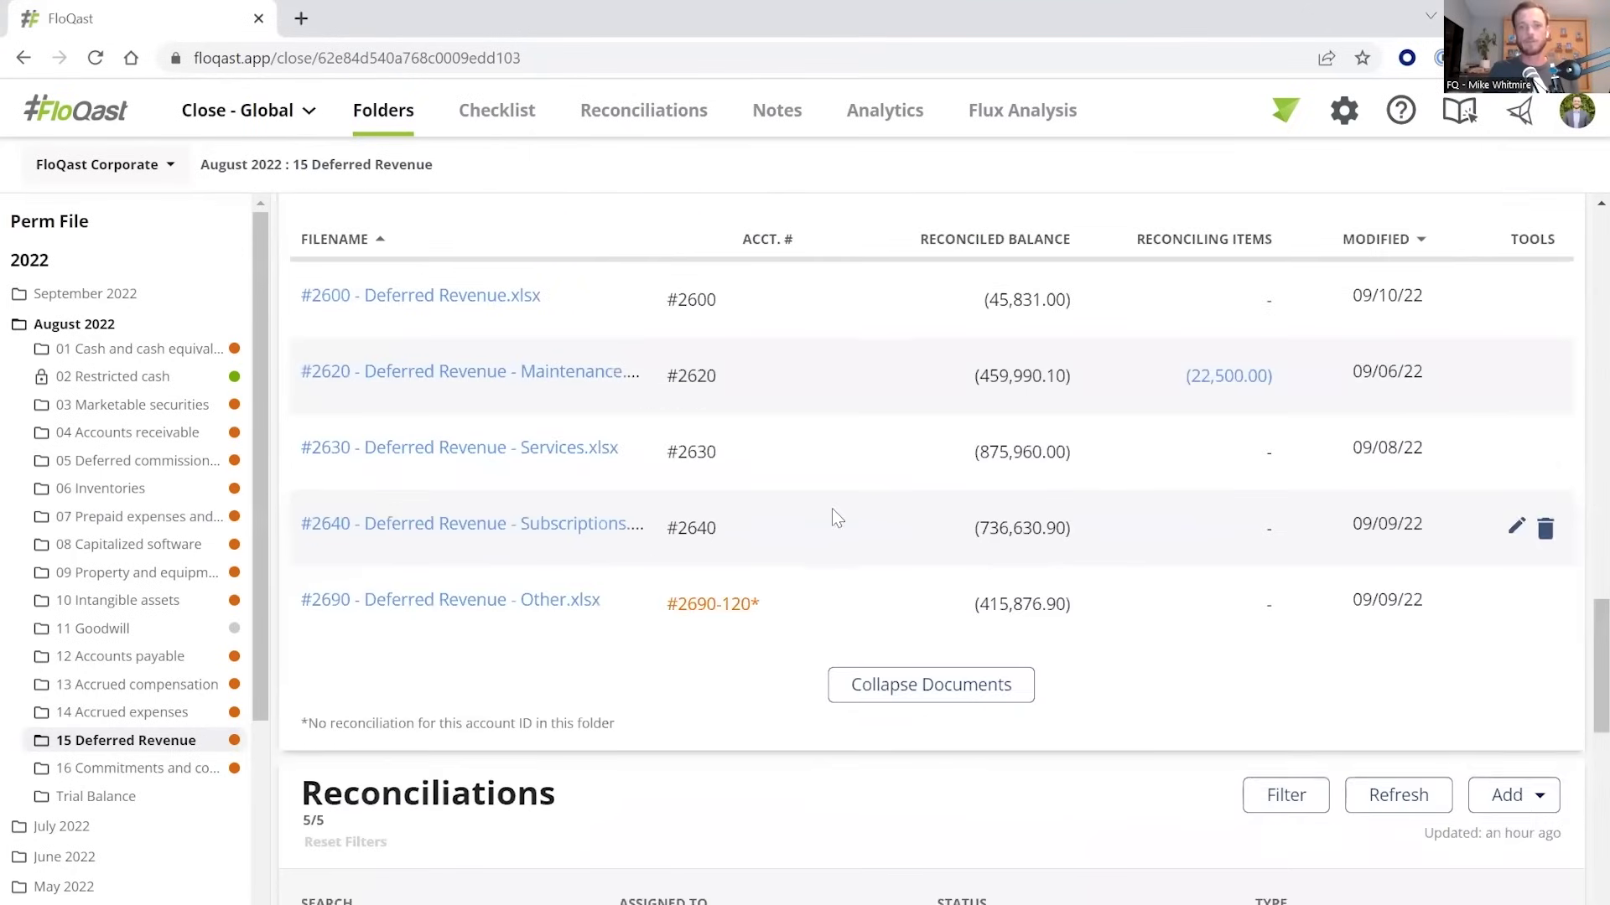
pyautogui.hotkey('alt', 'Tab')
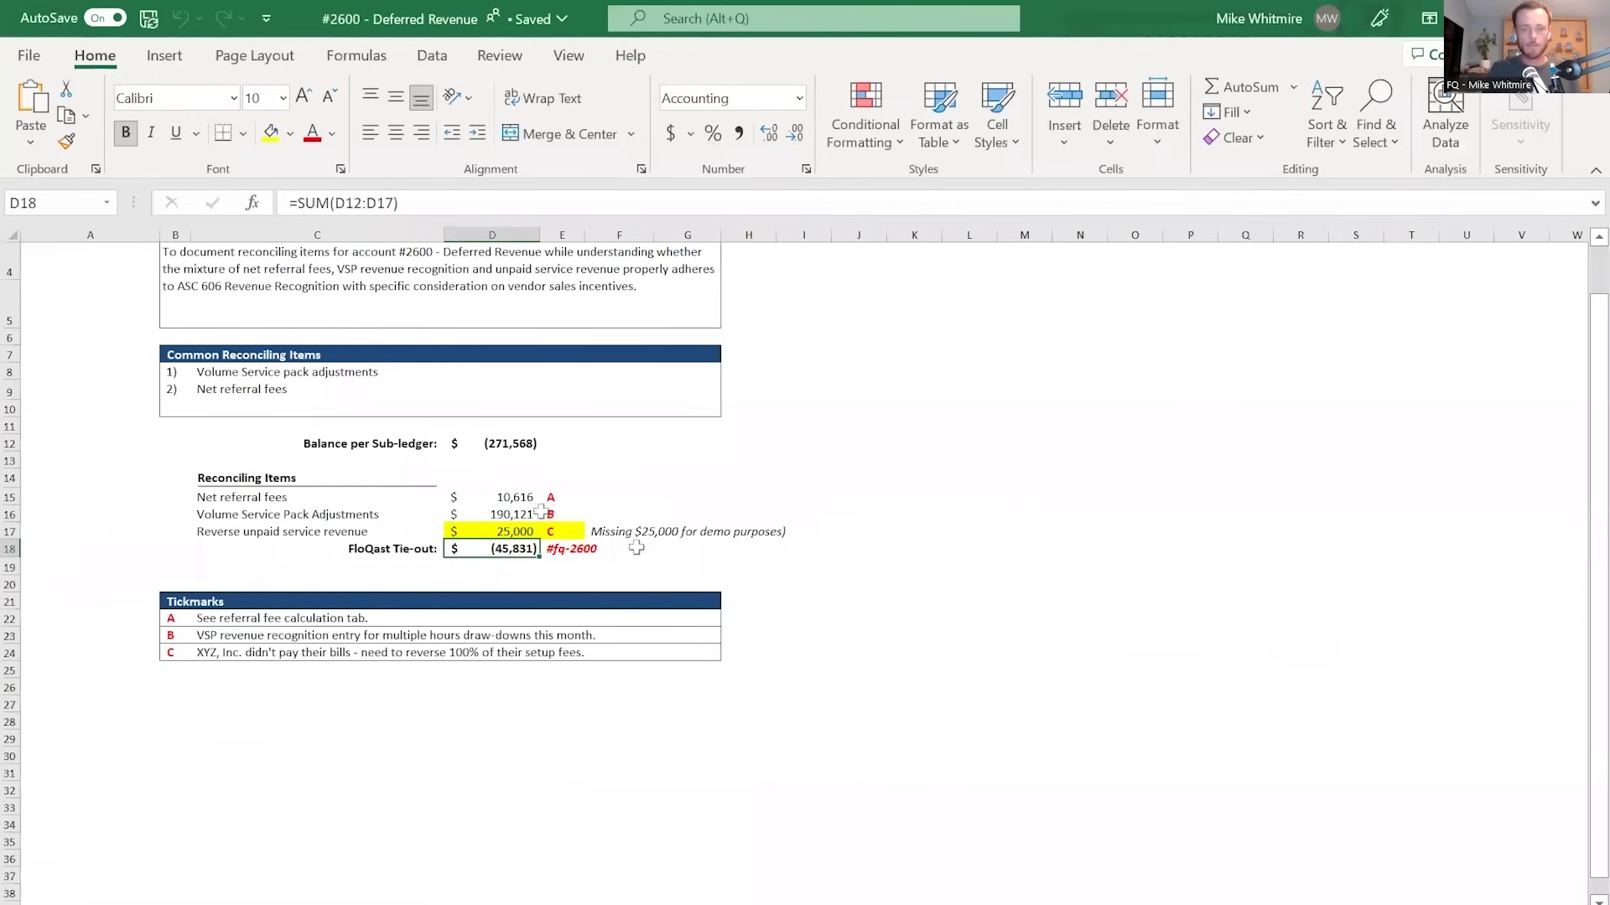
pyautogui.click(483, 449)
pyautogui.scroll(1, 963, 499)
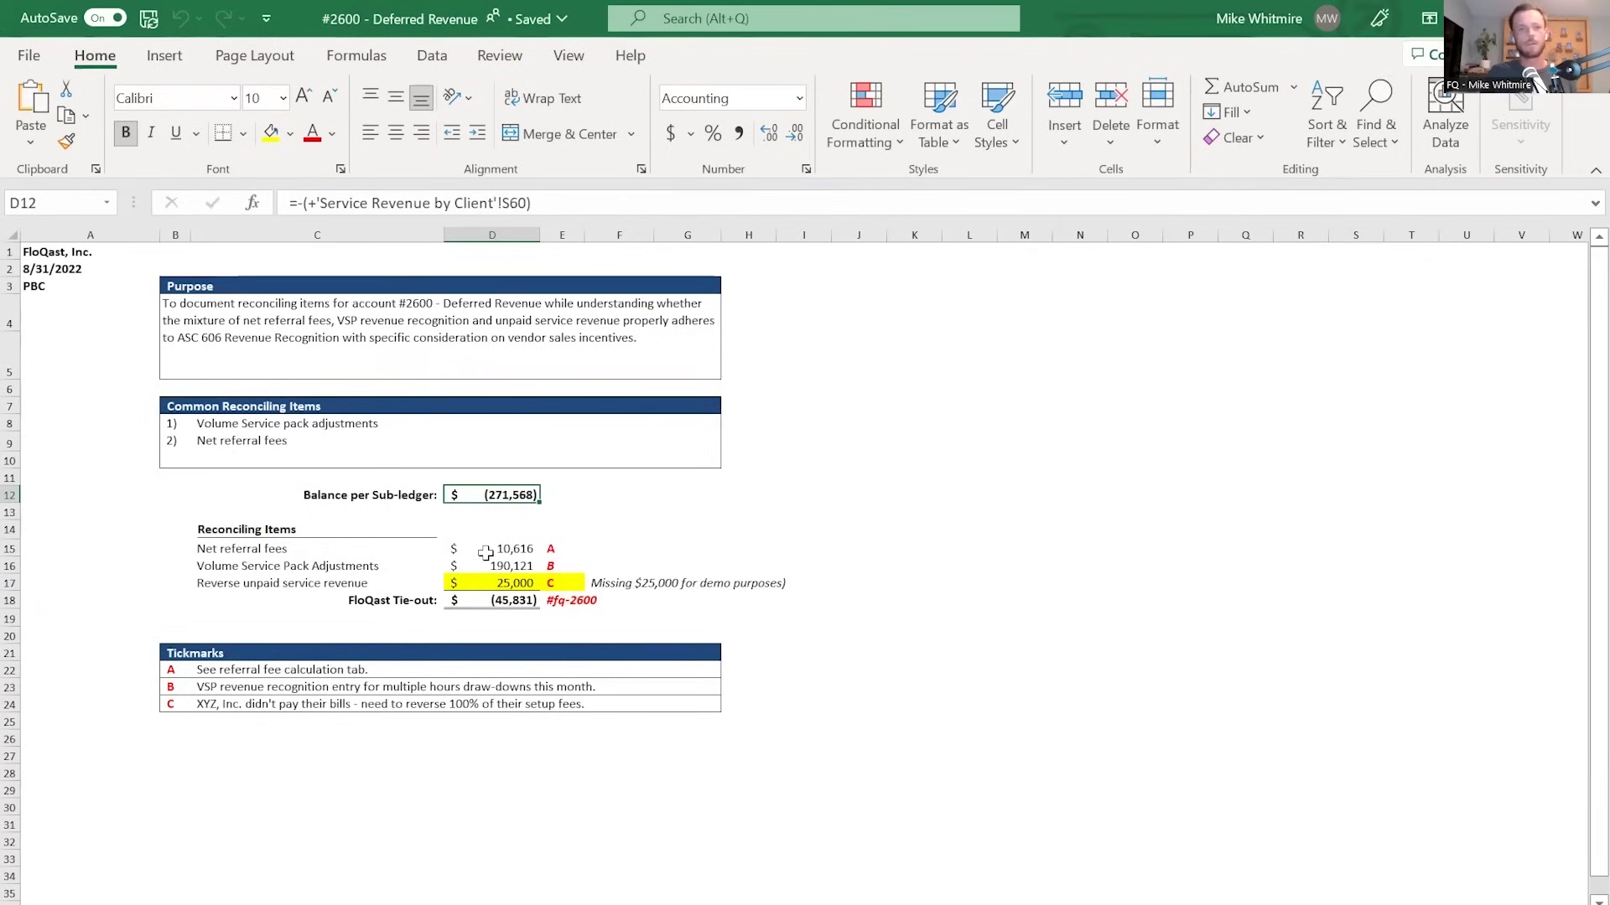
pyautogui.moveTo(486, 553); pyautogui.dragTo(515, 585)
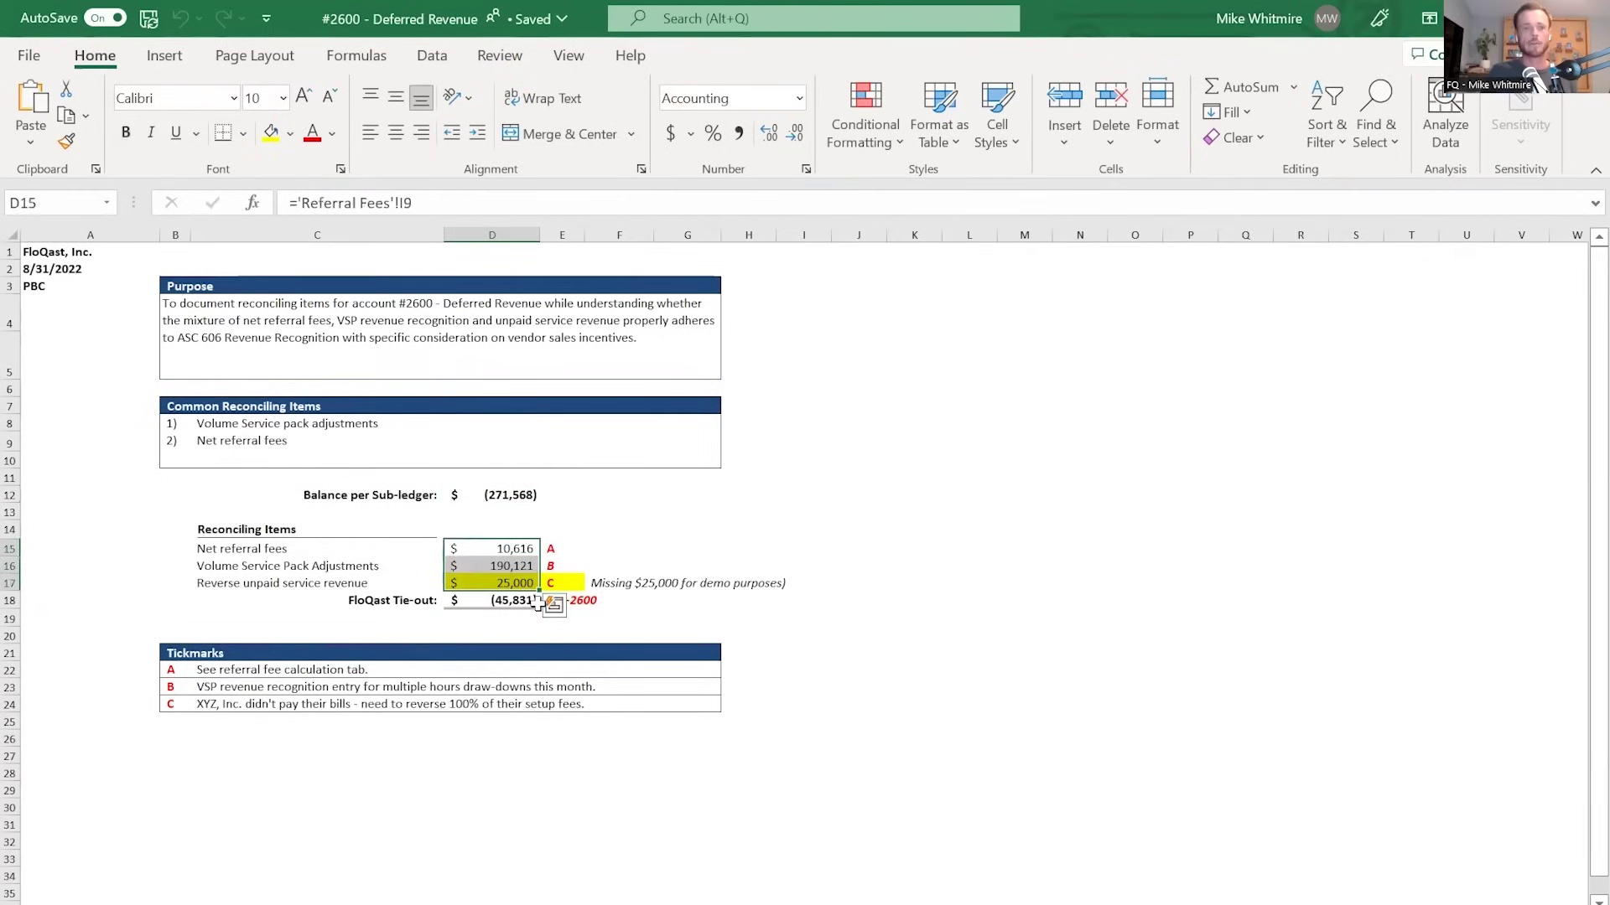
# Inspect the FloQast Tie-out amount in D18 and its #fq-2600 tag in E18.
pyautogui.click(504, 600)
pyautogui.press('Down')
pyautogui.press('Down')
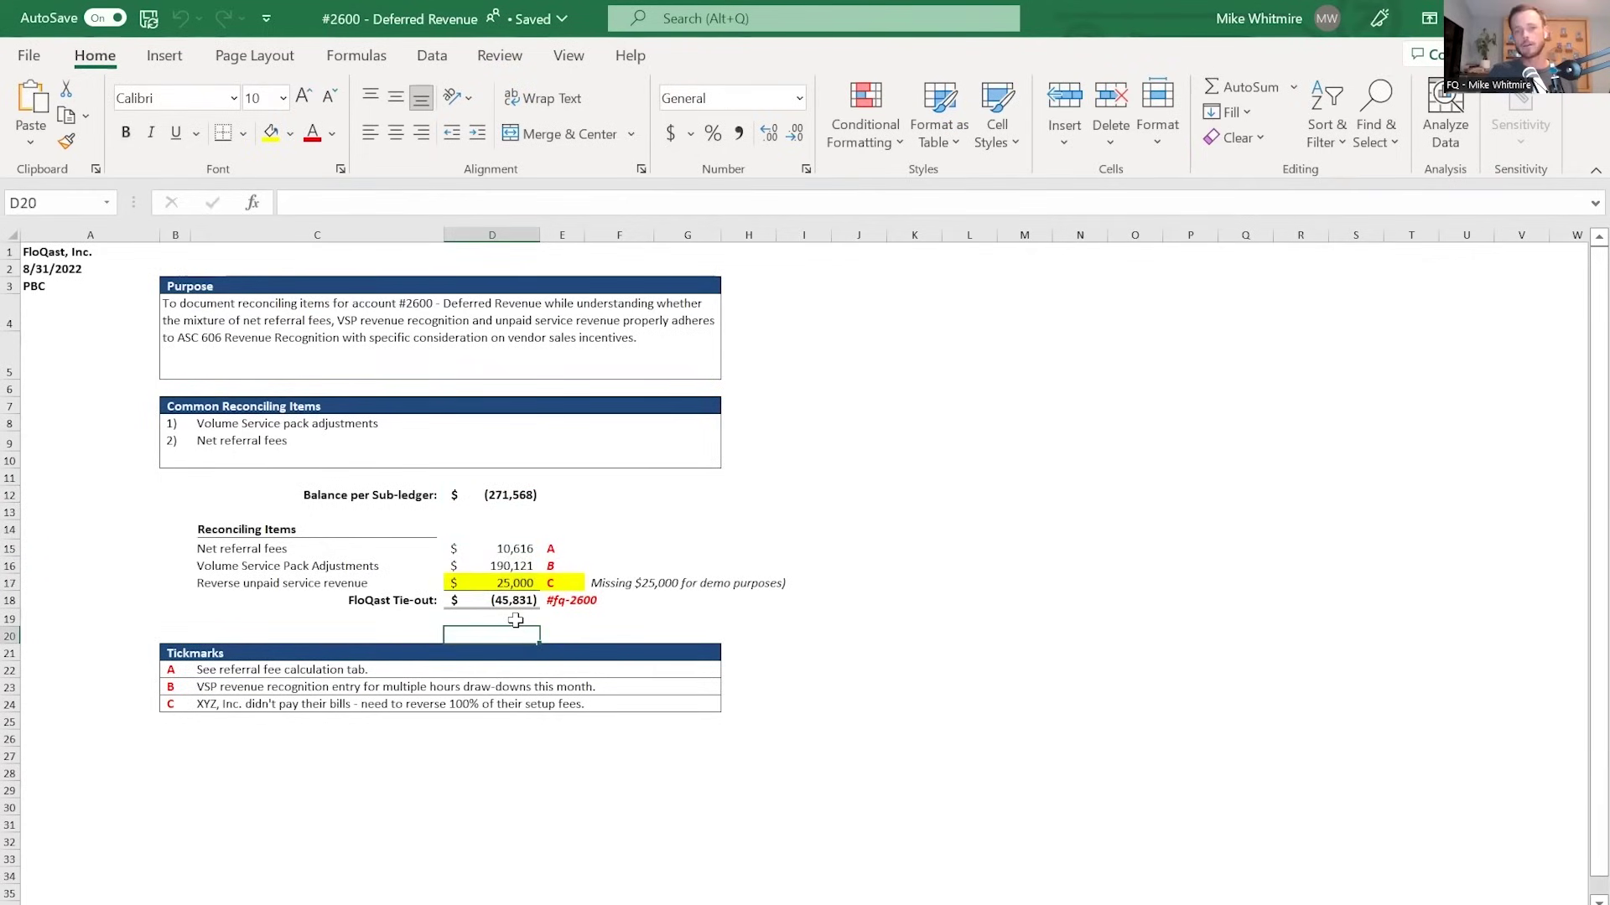
pyautogui.click(516, 620)
pyautogui.click(569, 600)
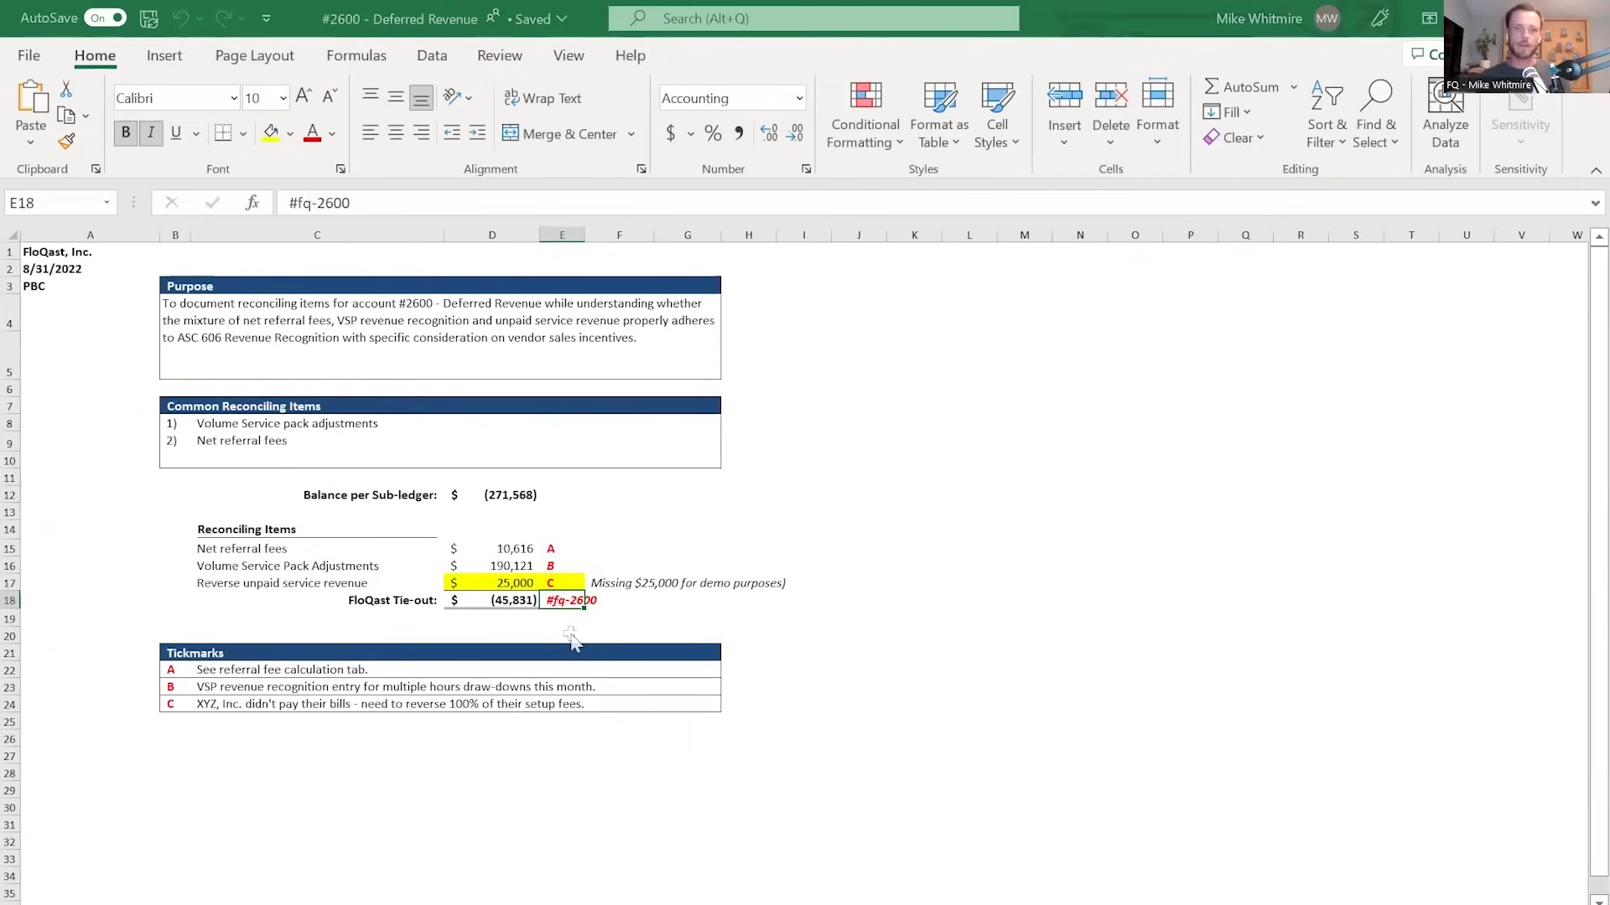
# In FloQast's reconciliations, remove the preparer sign-off on 2600 Deferred Revenue and sign it off again.
pyautogui.hotkey('alt', 'Tab')
pyautogui.scroll(-3, 863, 788)
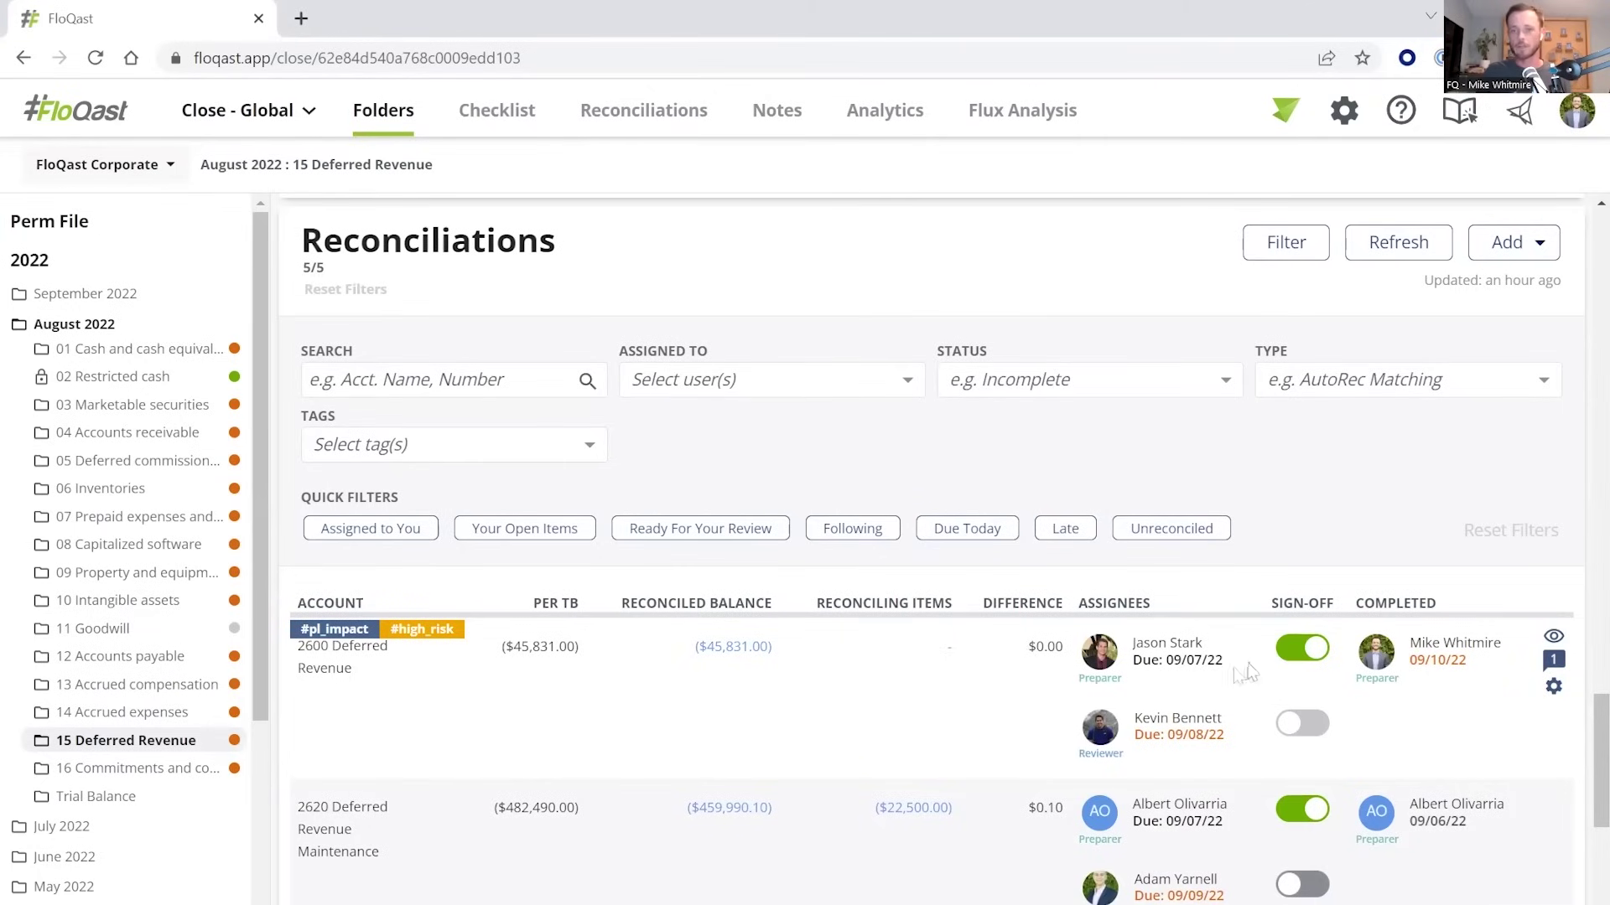
pyautogui.click(1301, 653)
pyautogui.click(1315, 770)
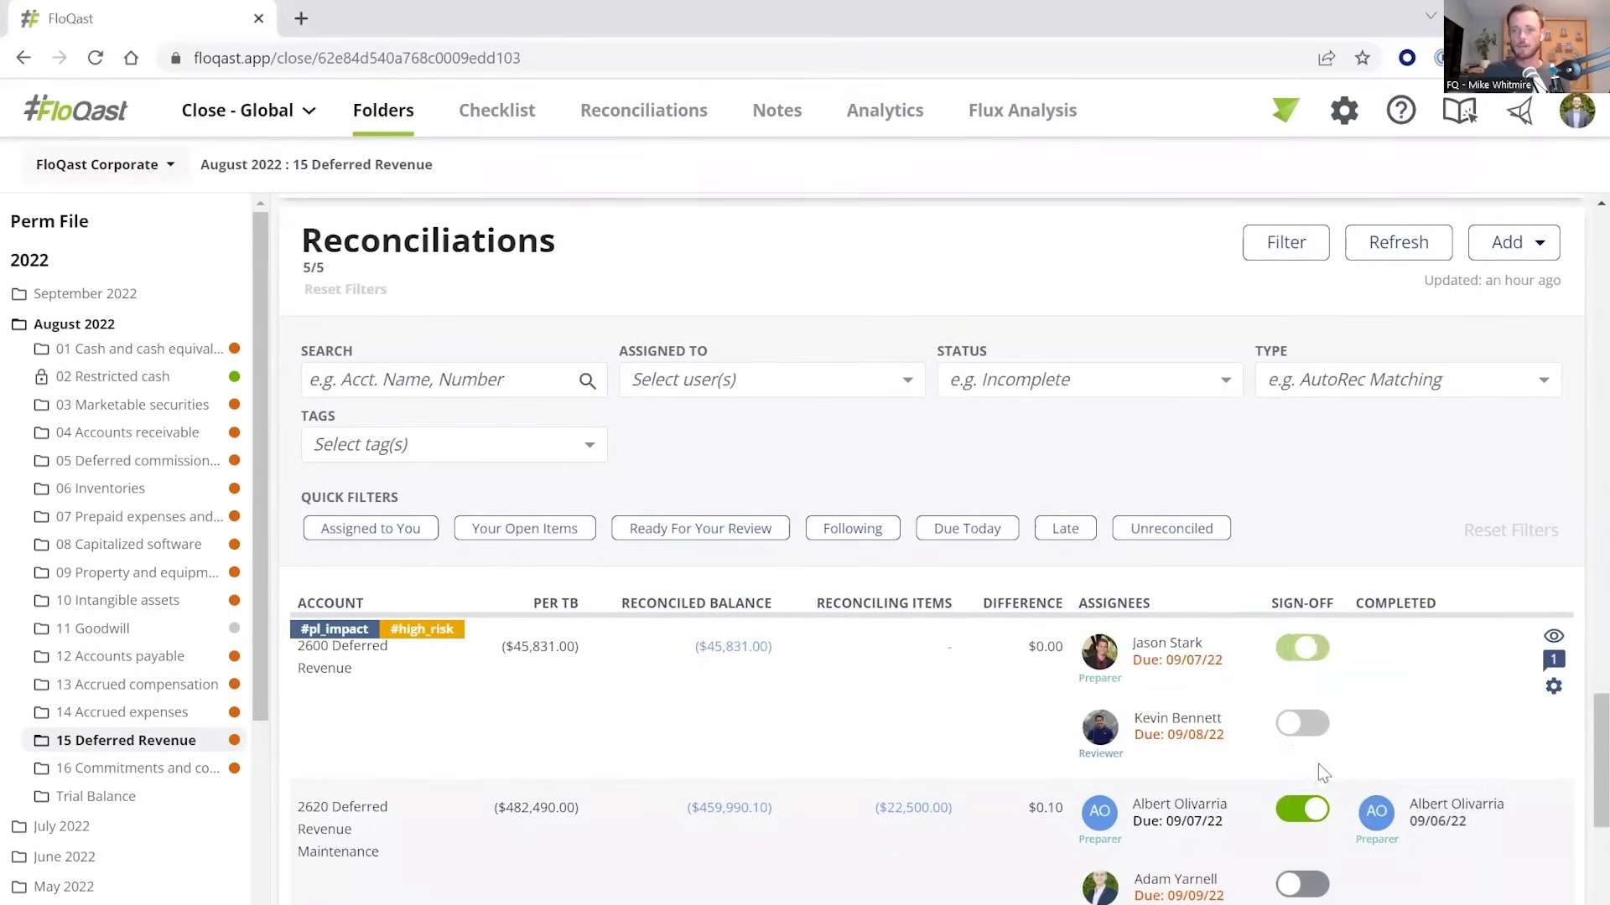
pyautogui.click(1301, 650)
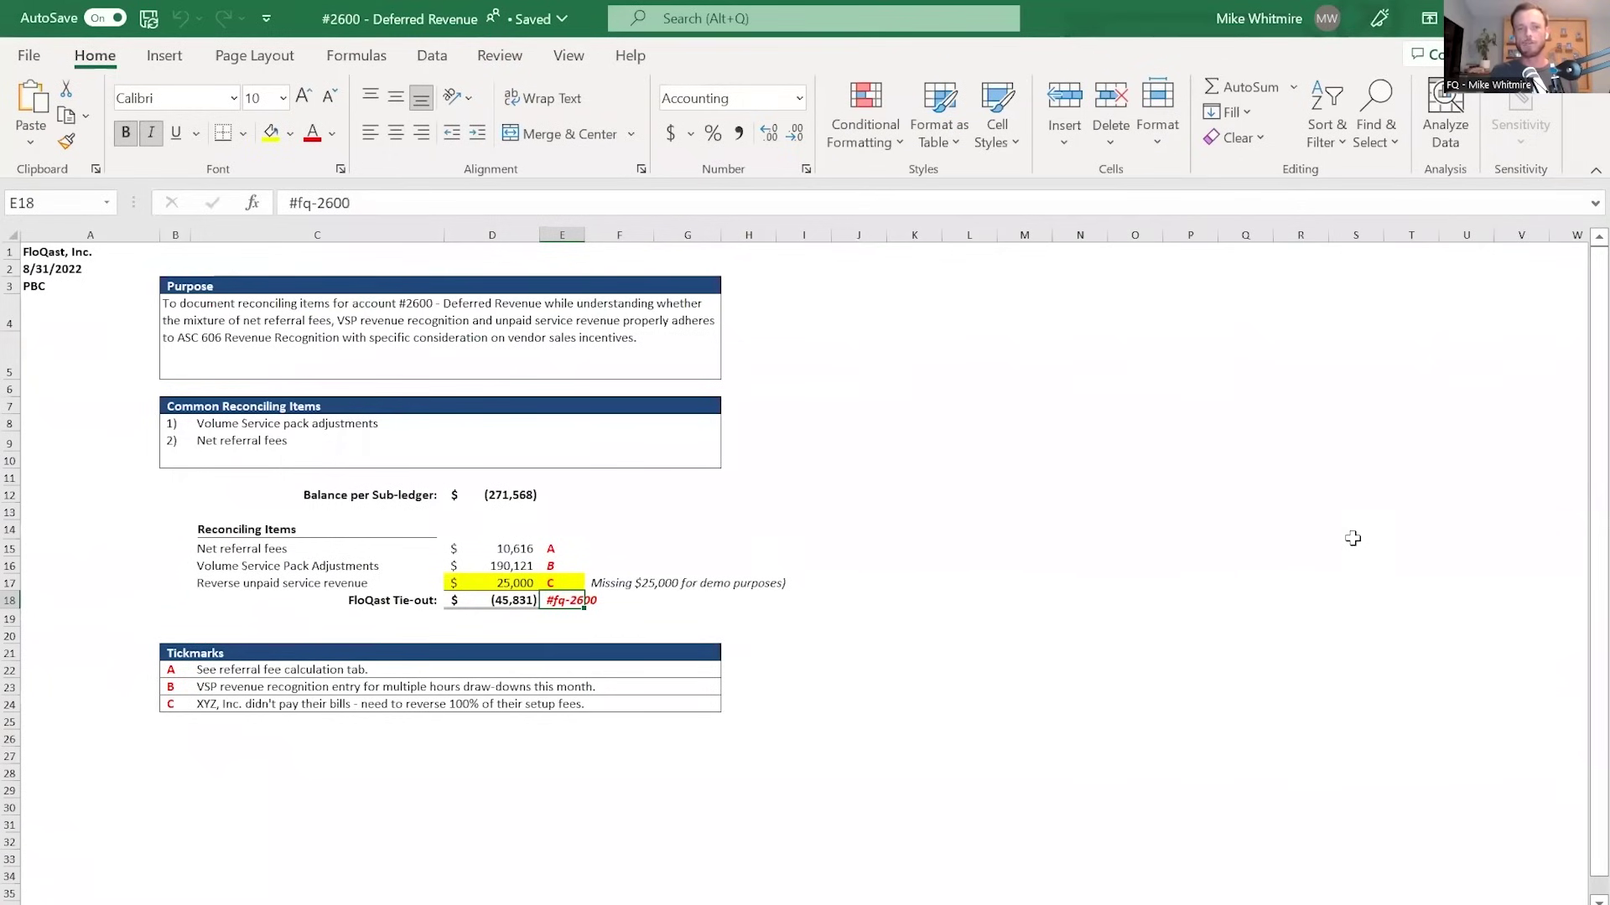
# In the #2600 workbook in Excel, clear the Reverse unpaid service revenue amount in D17.
pyautogui.press('Up')
pyautogui.press('Left')
pyautogui.press('Left')
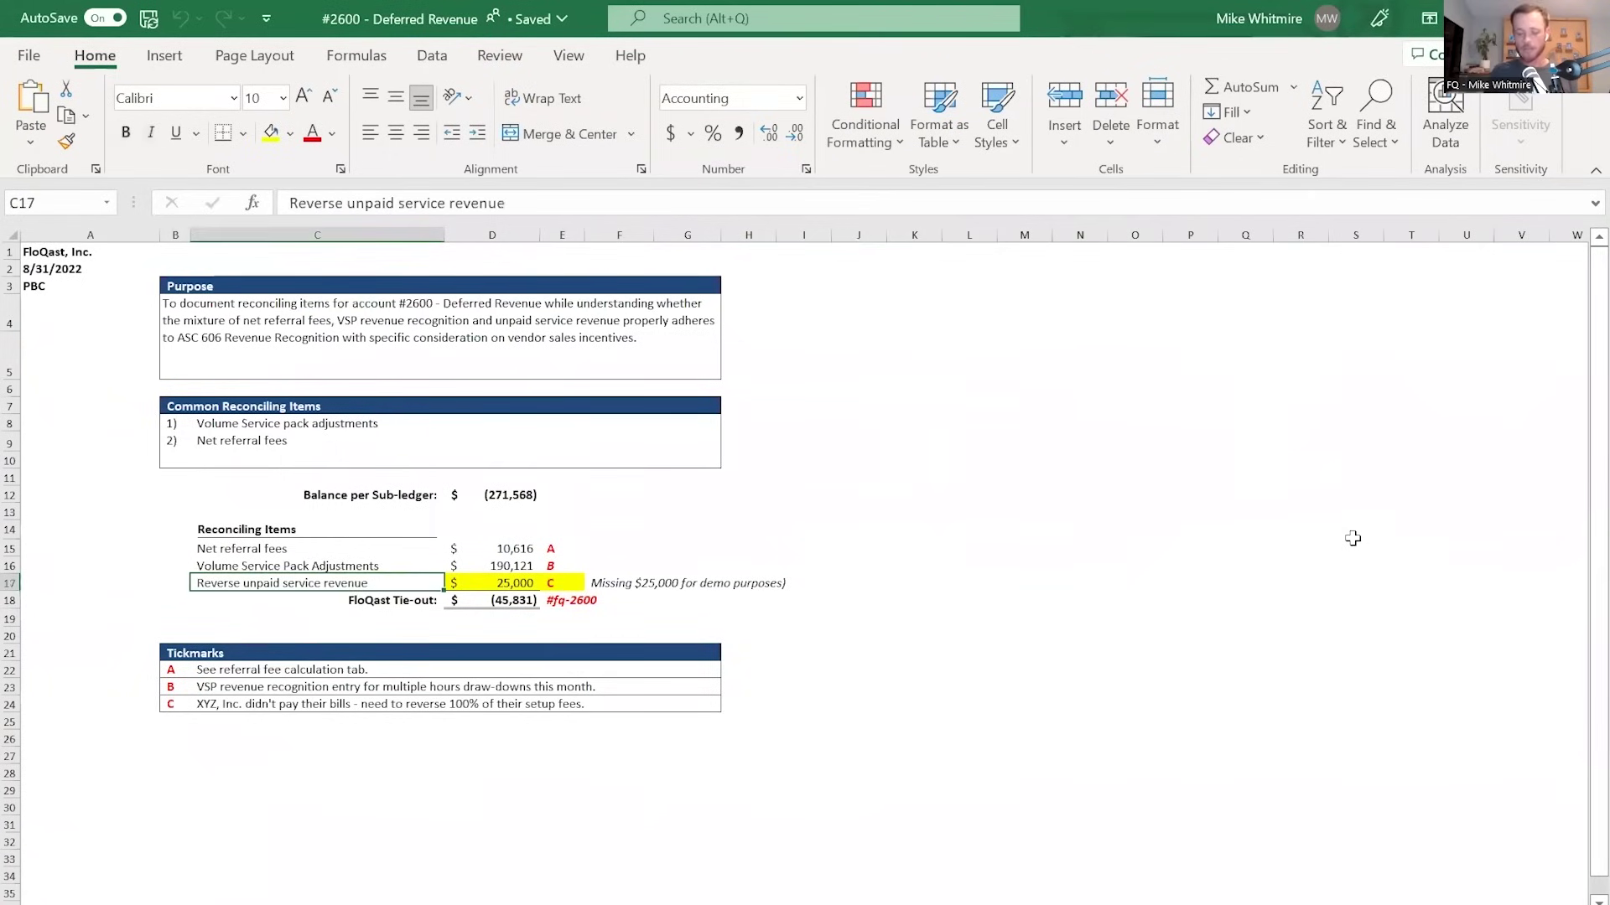
pyautogui.press('Right')
pyautogui.press('Delete')
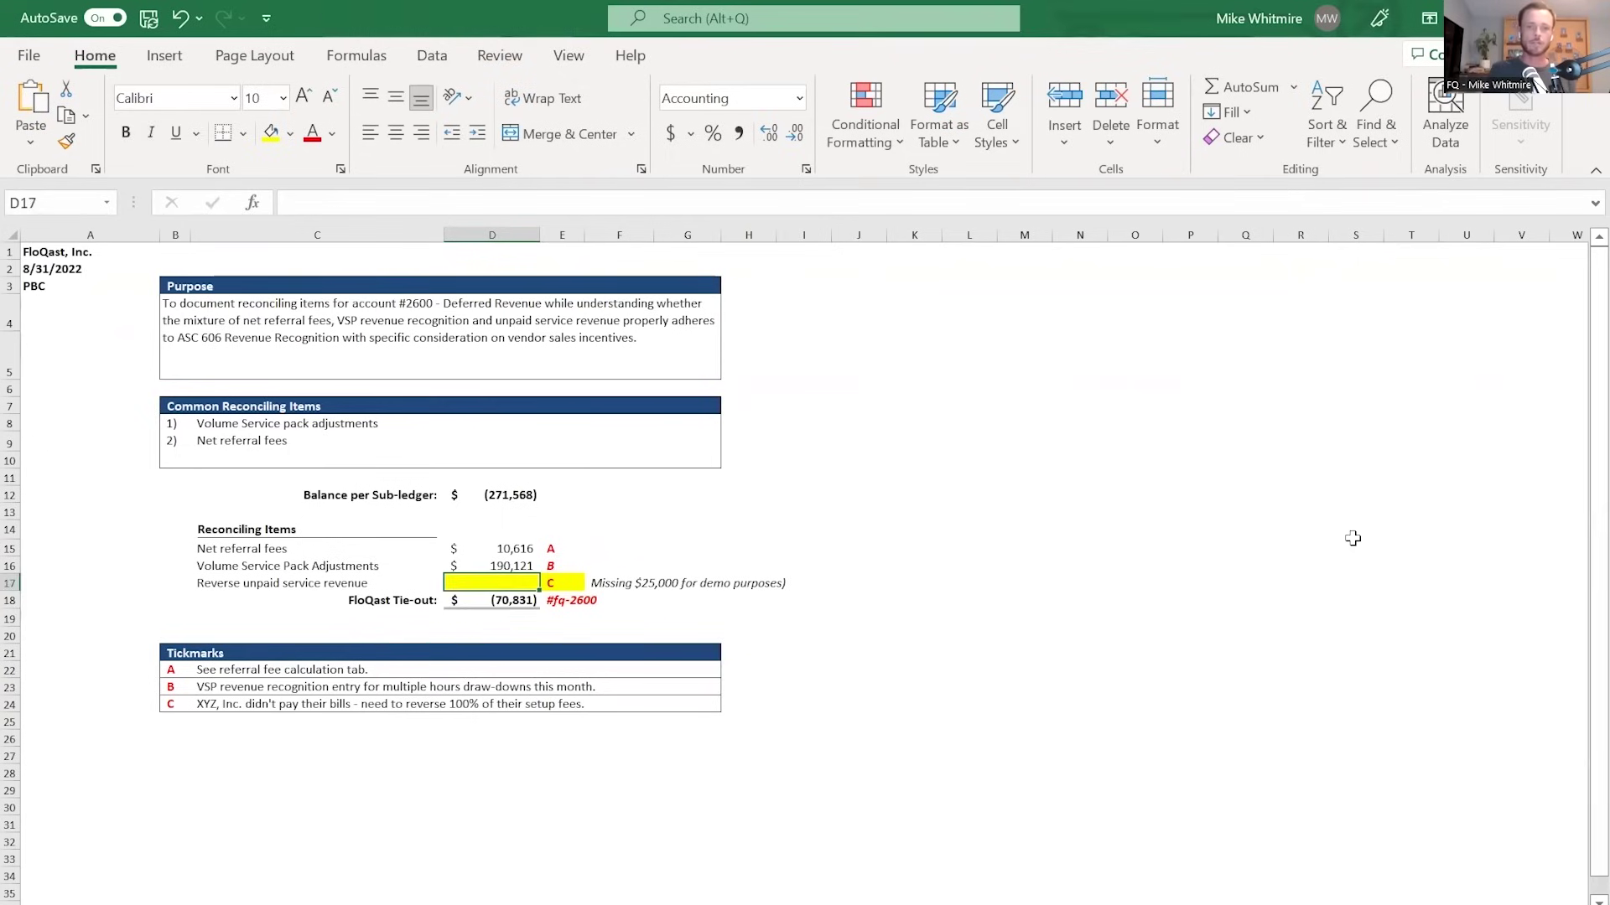
pyautogui.press('Down')
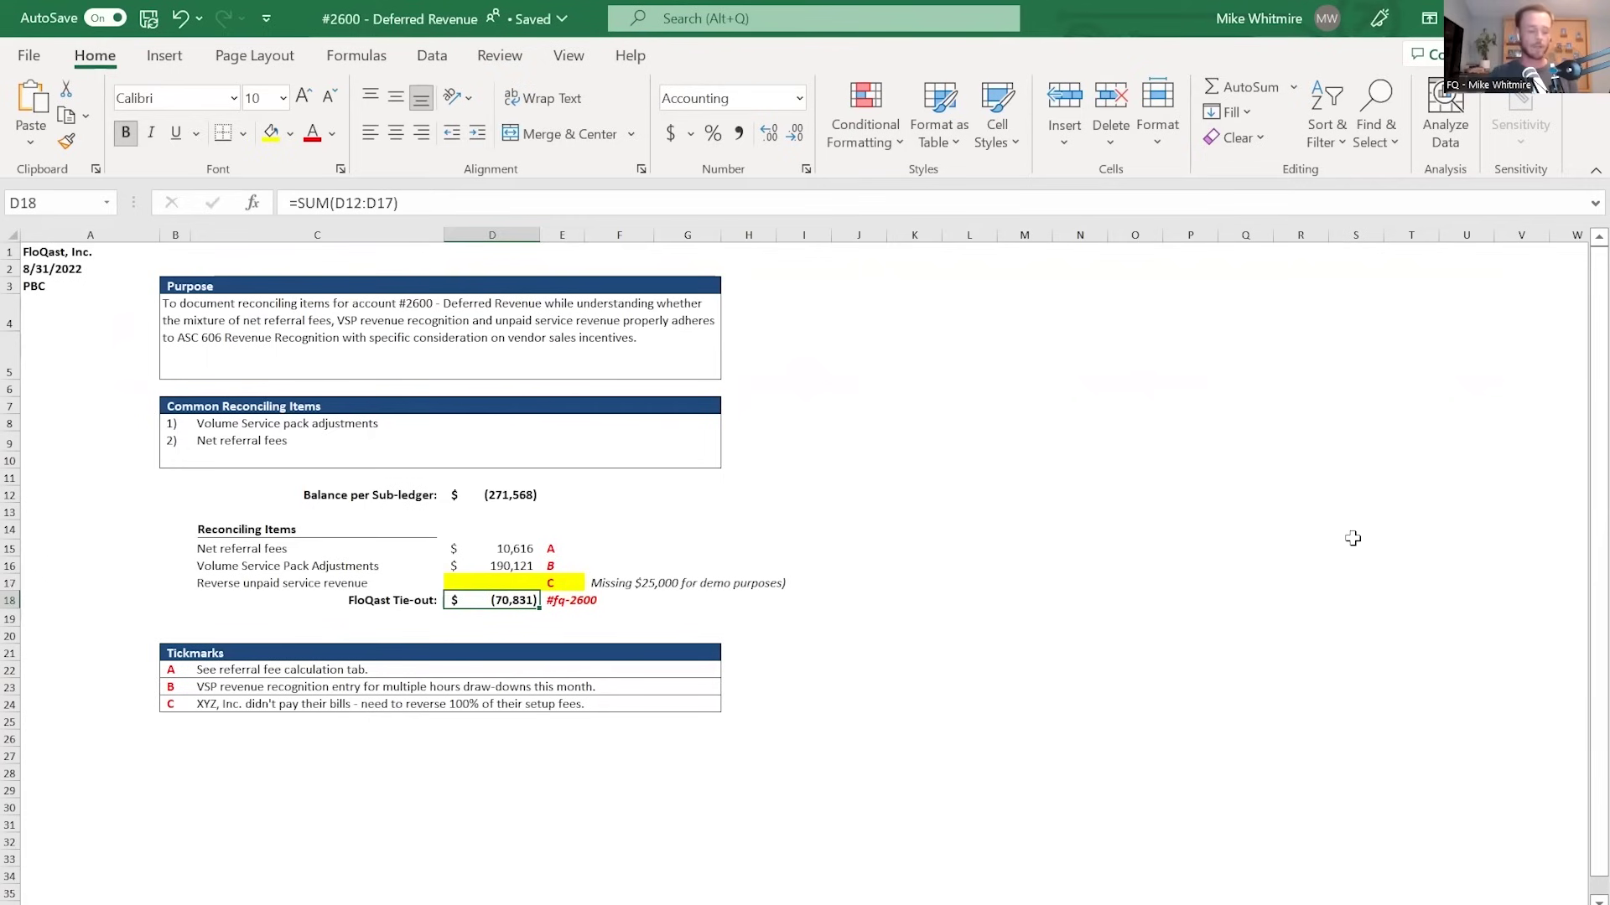
# Switch to FloQast, refresh the reconciliations and check the difference and sign-off for 2600 Deferred Revenue.
pyautogui.hotkey('alt', 'Tab')
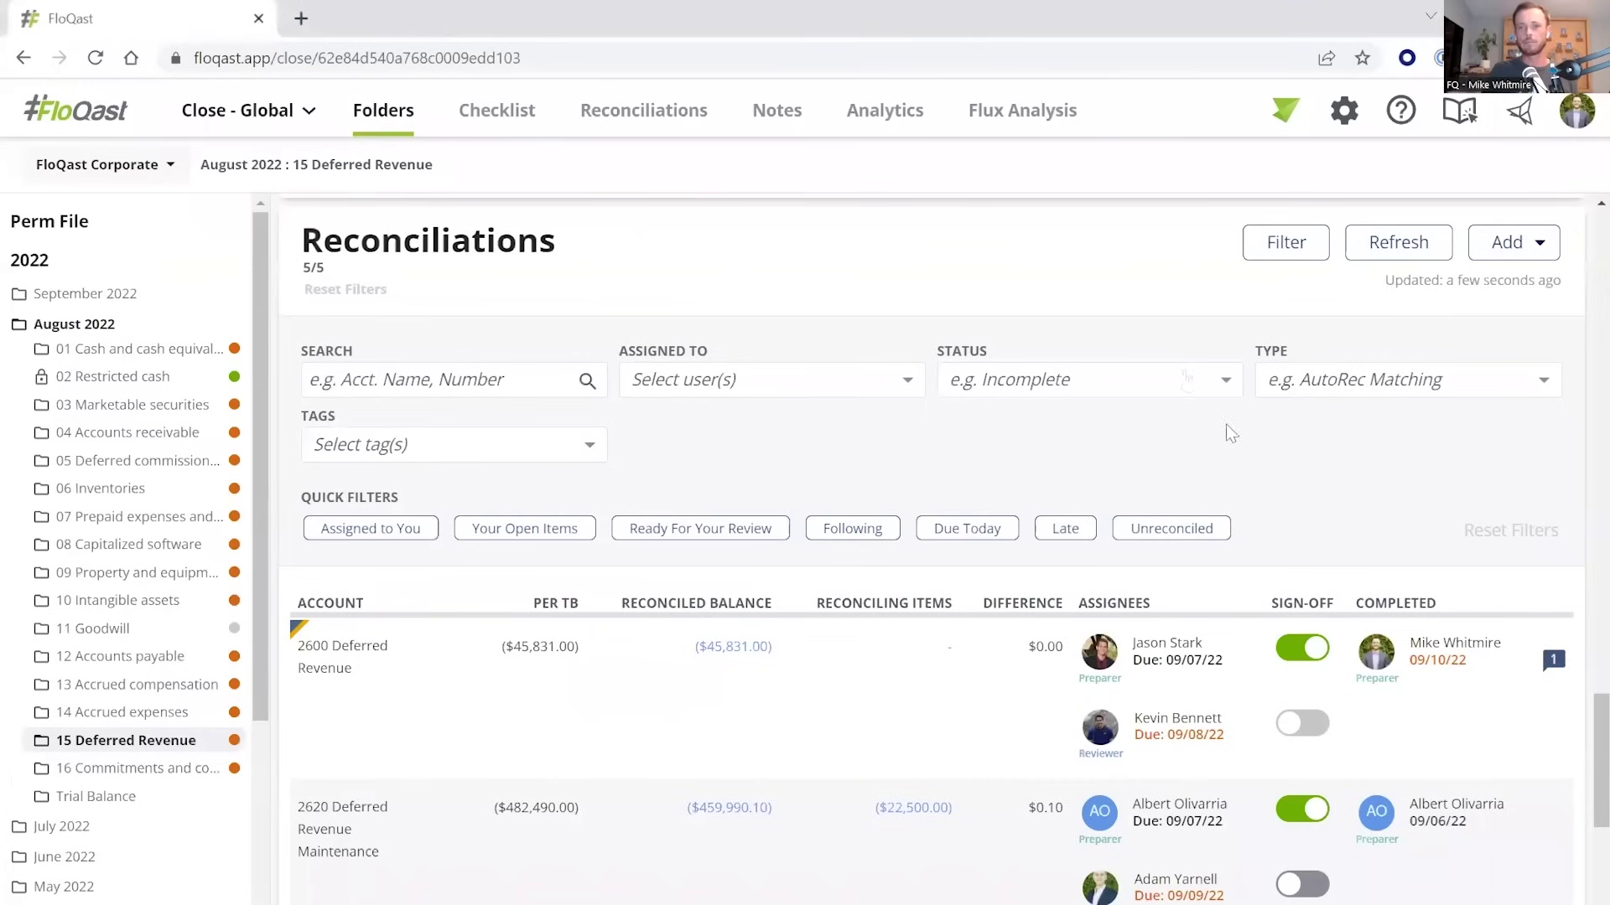
pyautogui.click(1396, 243)
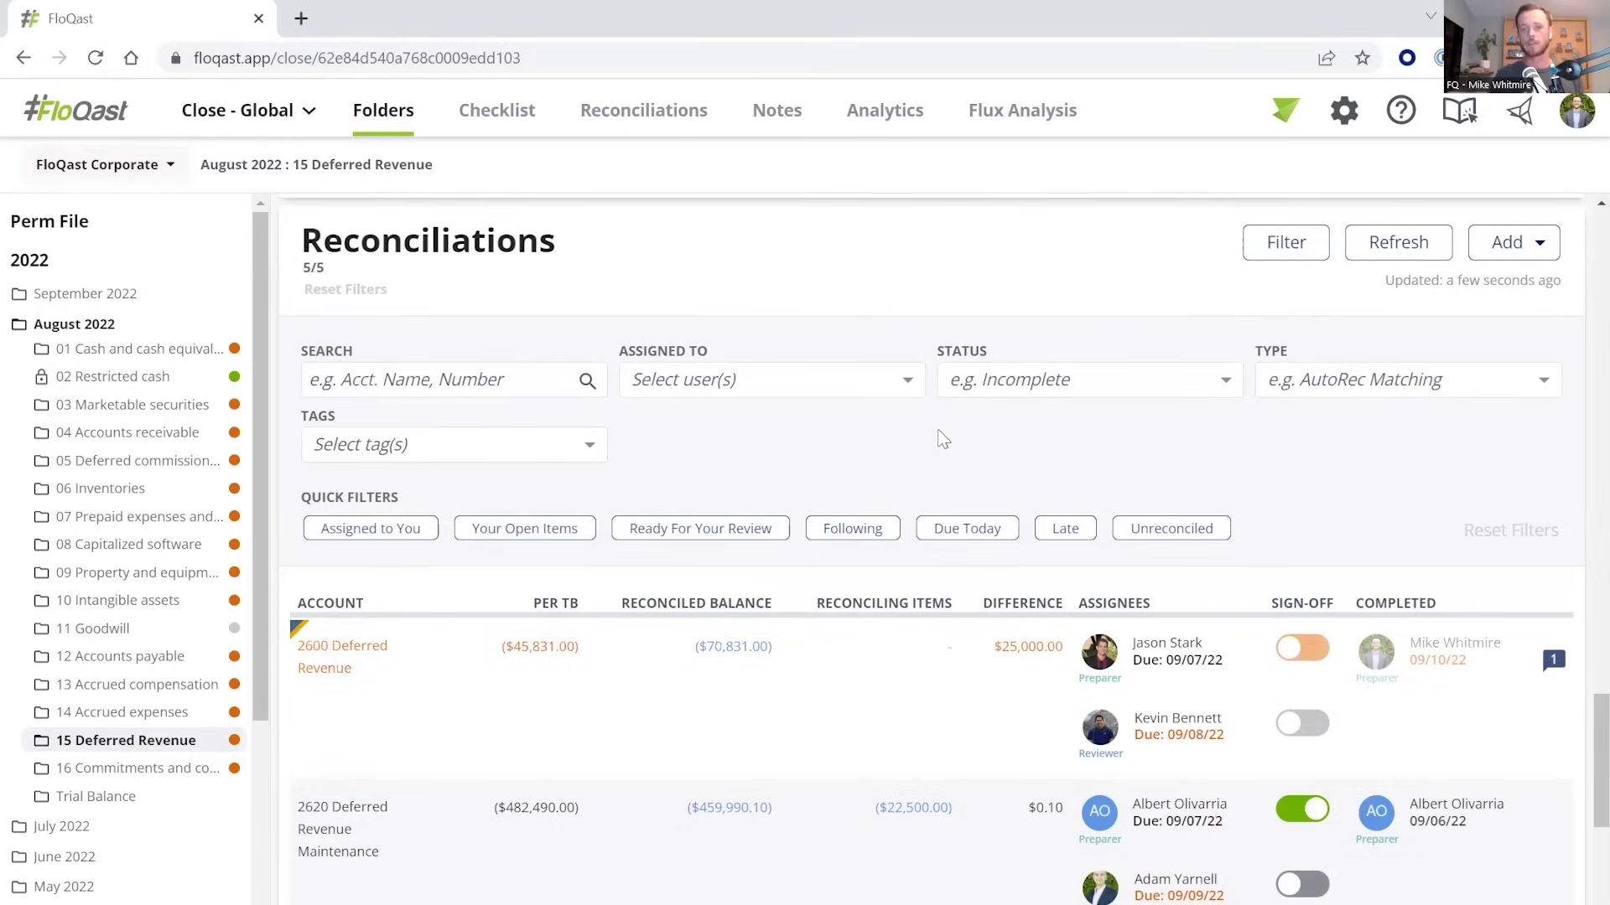
pyautogui.moveTo(1006, 642)
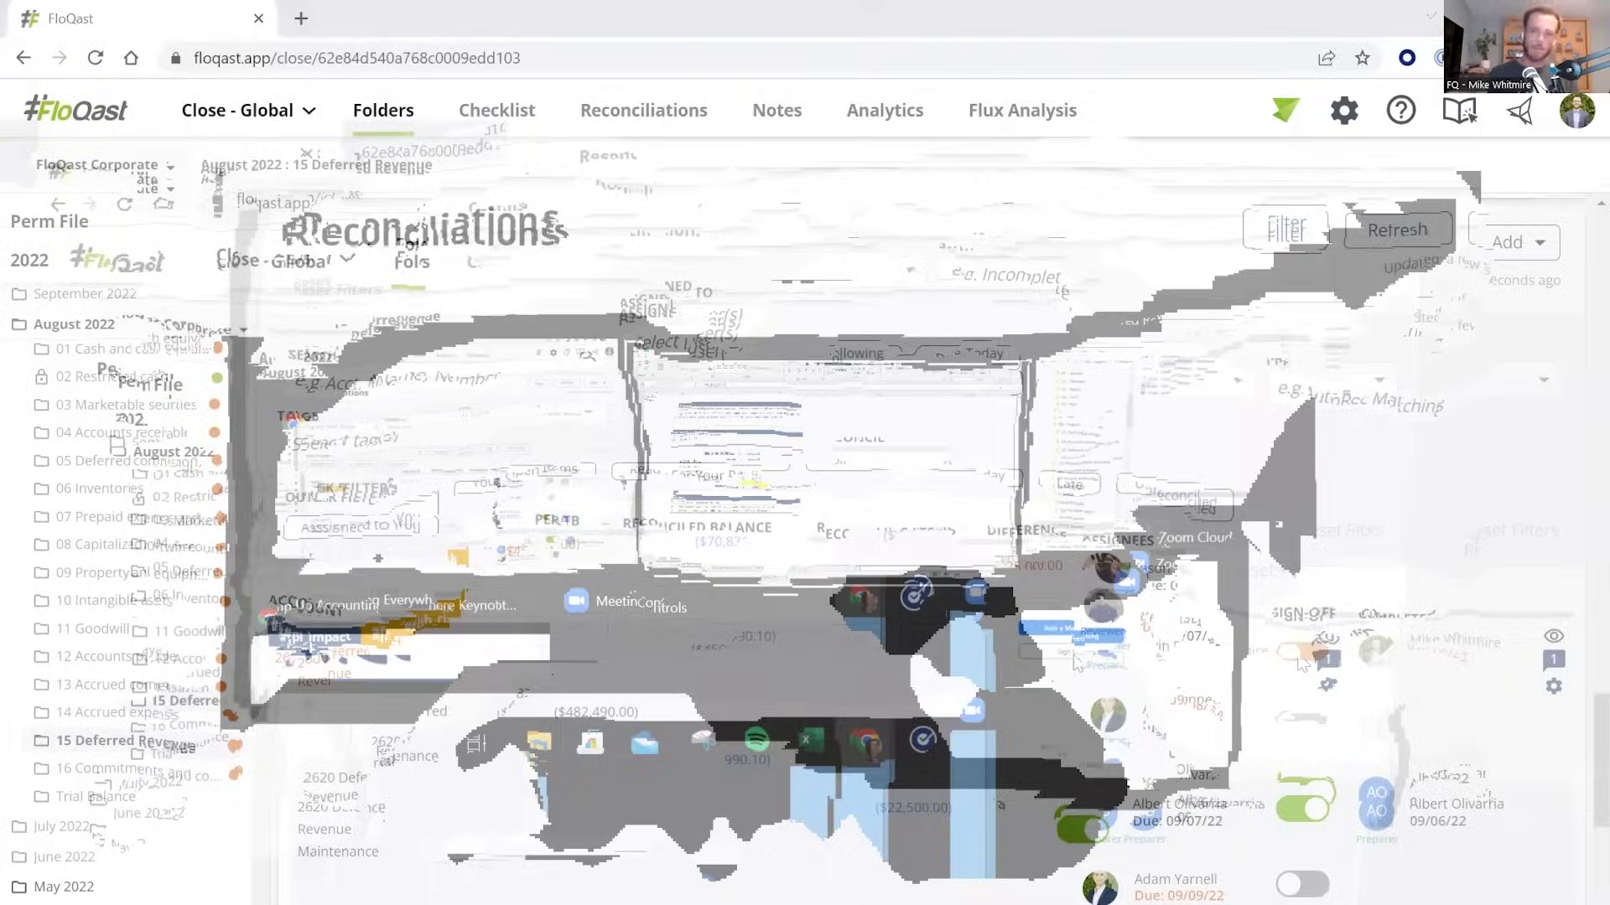
# In the Excel workbook, set the Reverse unpaid service revenue amount in D17 to 25000.
pyautogui.press('Up')
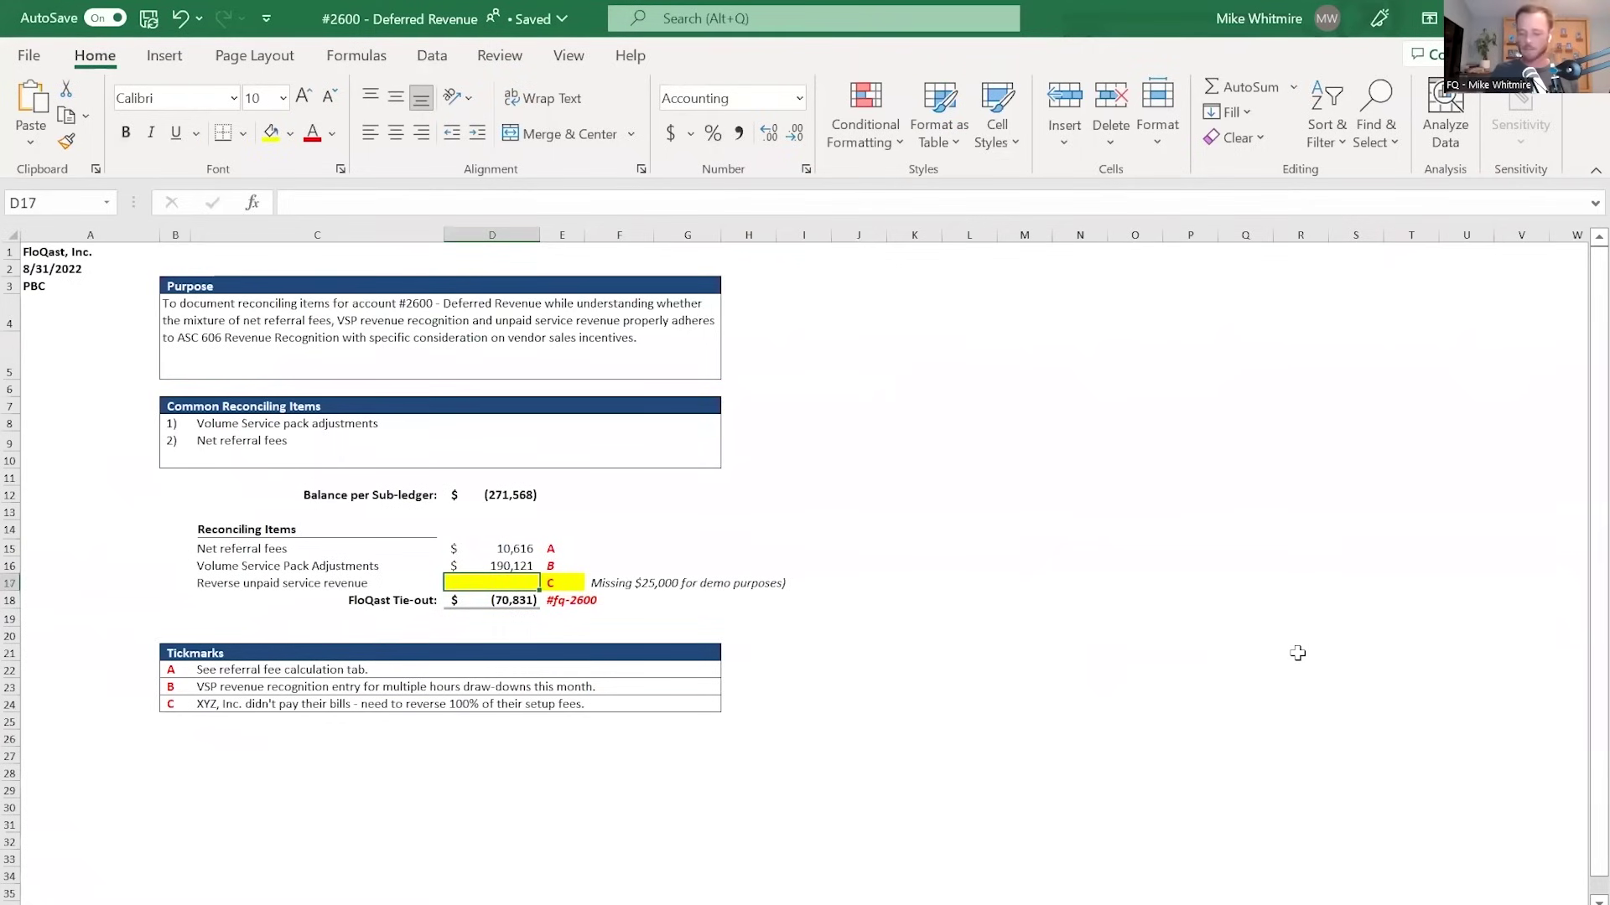
pyautogui.write('25000')
pyautogui.press('Return')
pyautogui.press('Up')
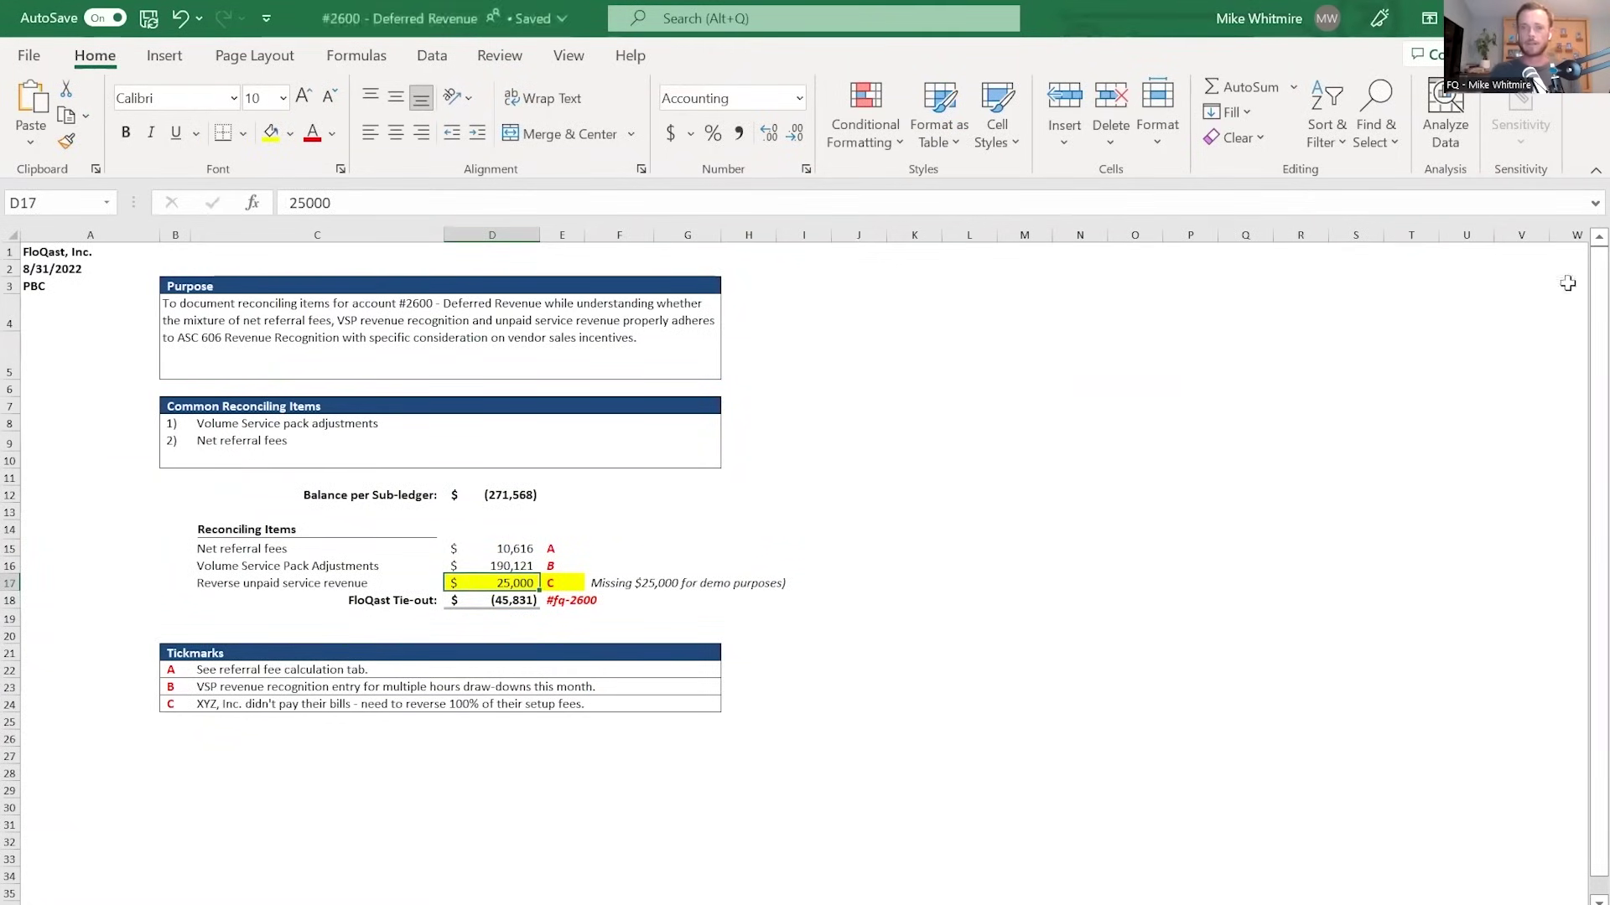
# Return to FloQast, refresh the reconciliations and look through the rest of the Deferred Revenue folder.
pyautogui.hotkey('alt', 'F4')
pyautogui.click(1398, 242)
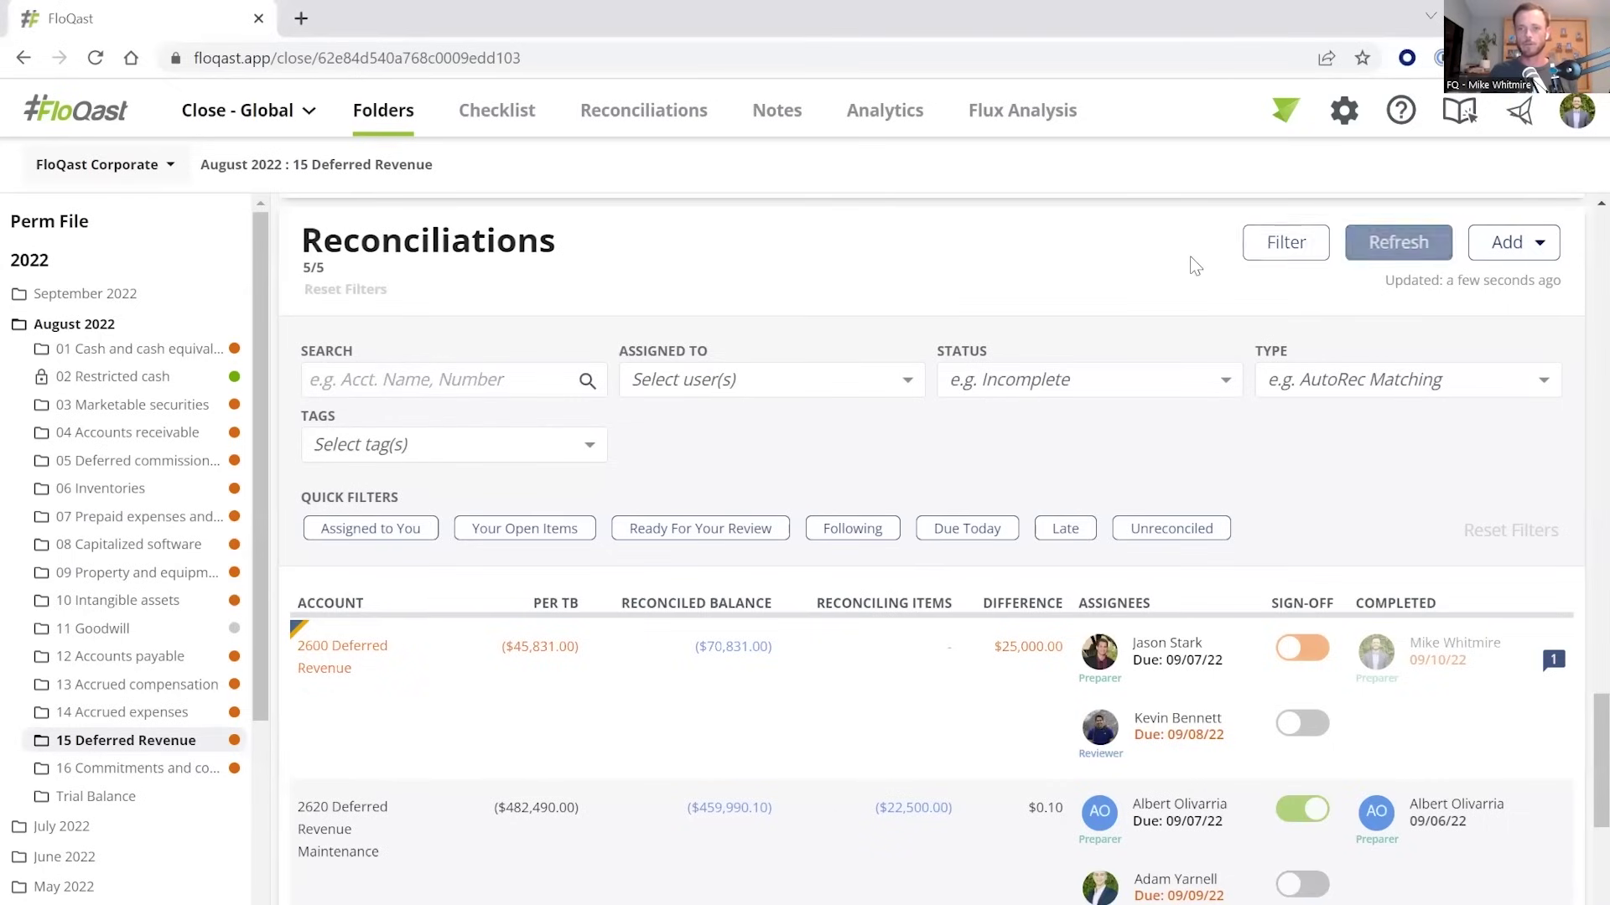
pyautogui.scroll(-3, 1149, 335)
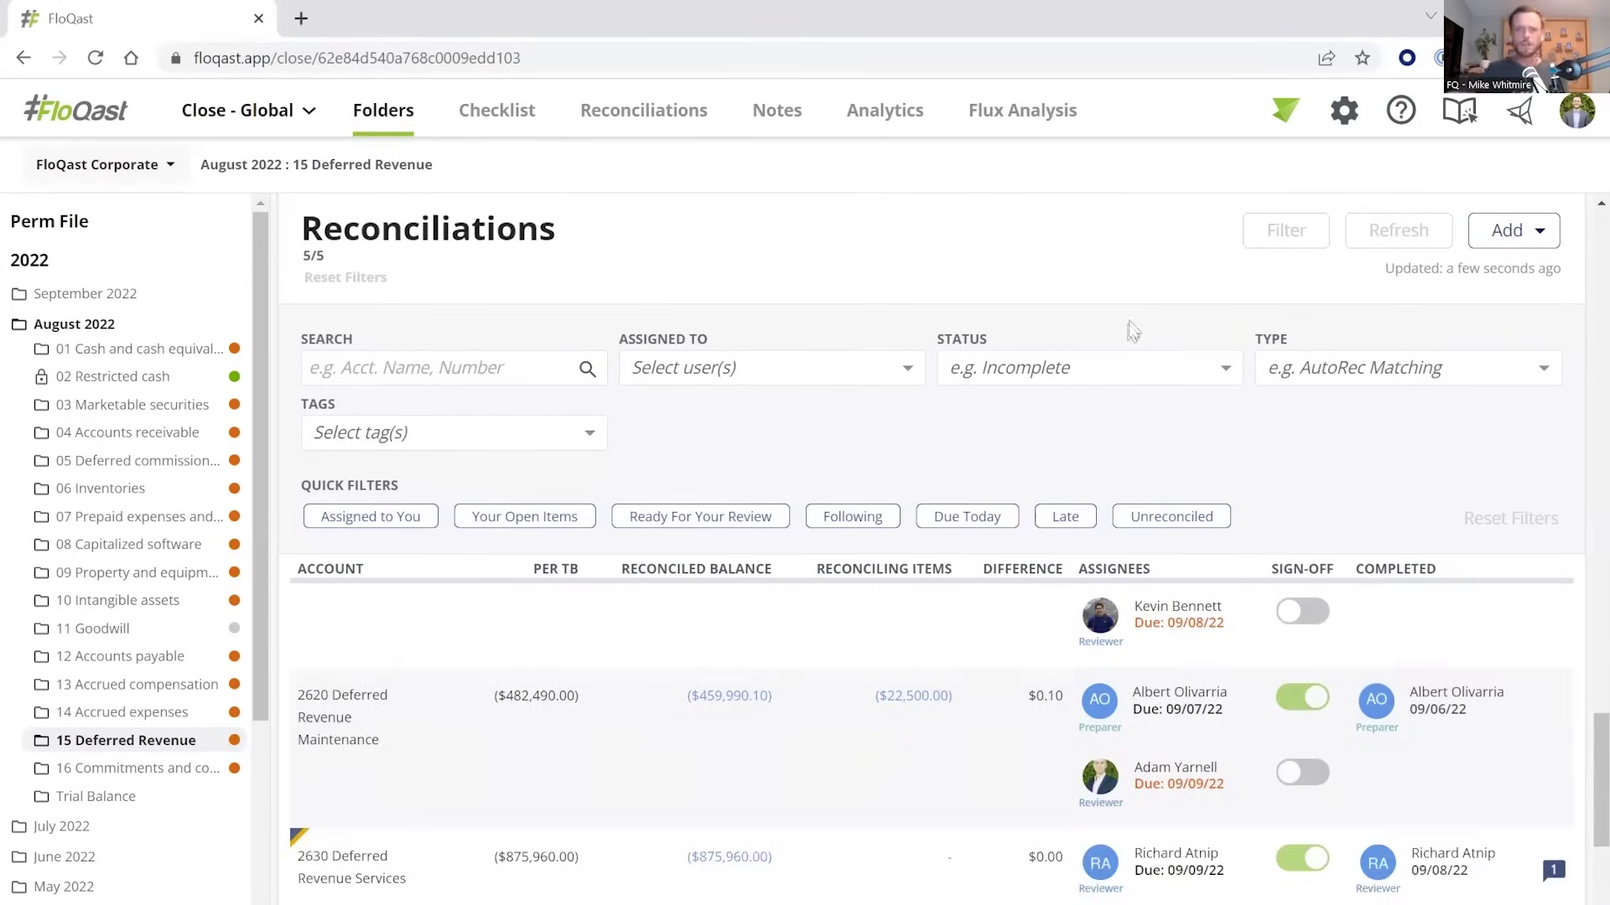
pyautogui.scroll(-1, 1153, 470)
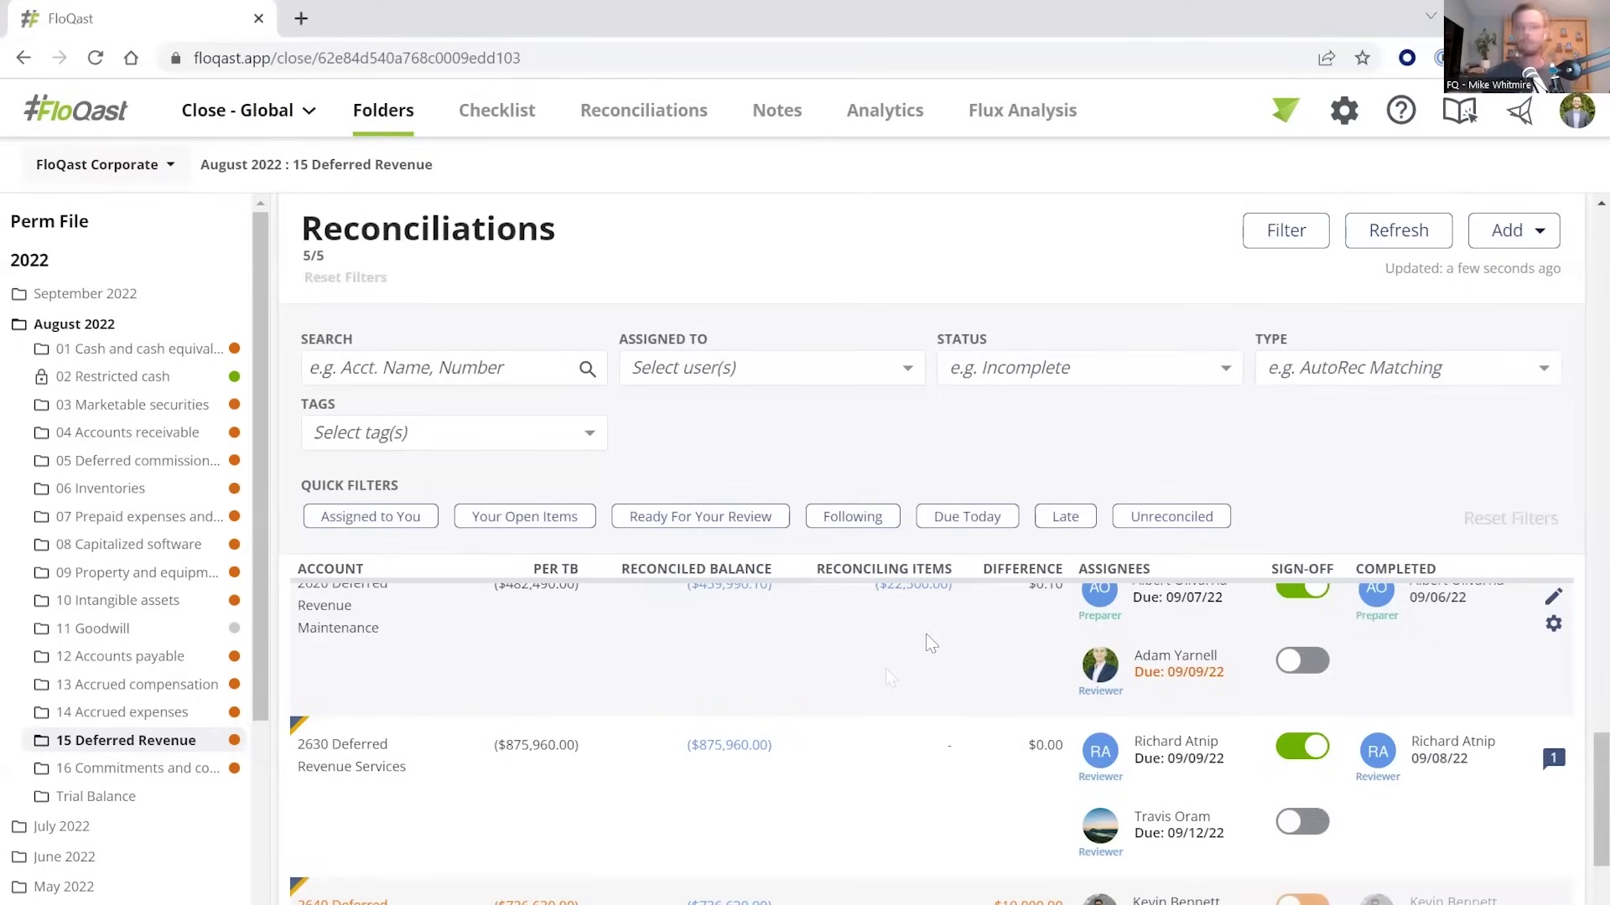
pyautogui.scroll(-10, 887, 669)
pyautogui.scroll(3, 838, 470)
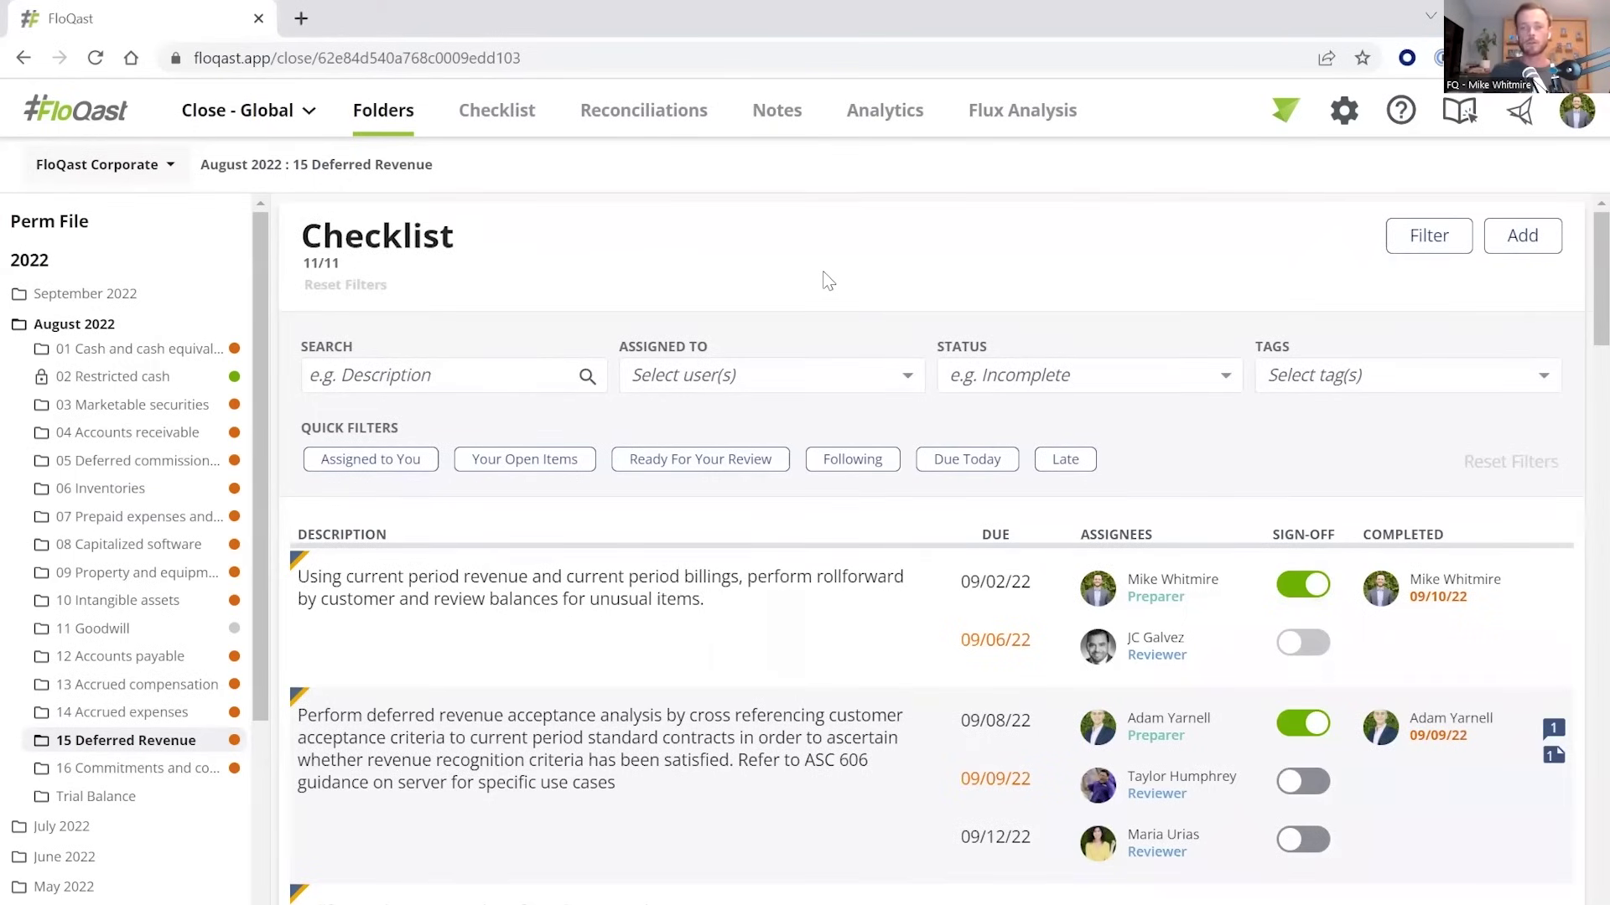
# Open the August 2022 checklist for all folders, review the items filtered by Assigned to You, and clear that filter.
pyautogui.click(510, 127)
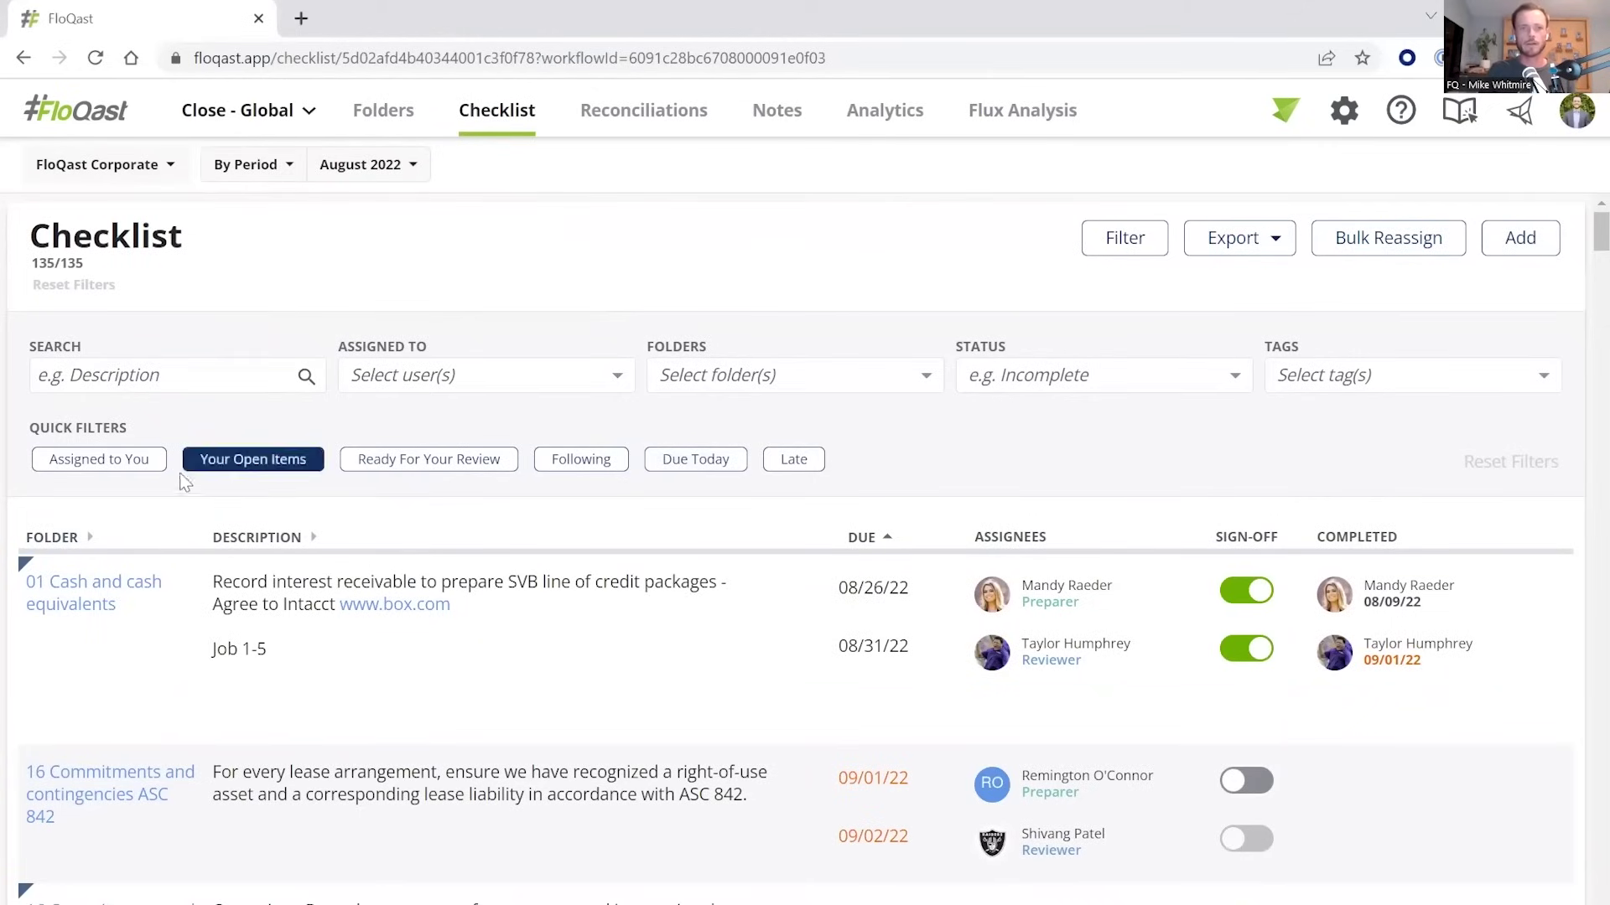
pyautogui.click(124, 467)
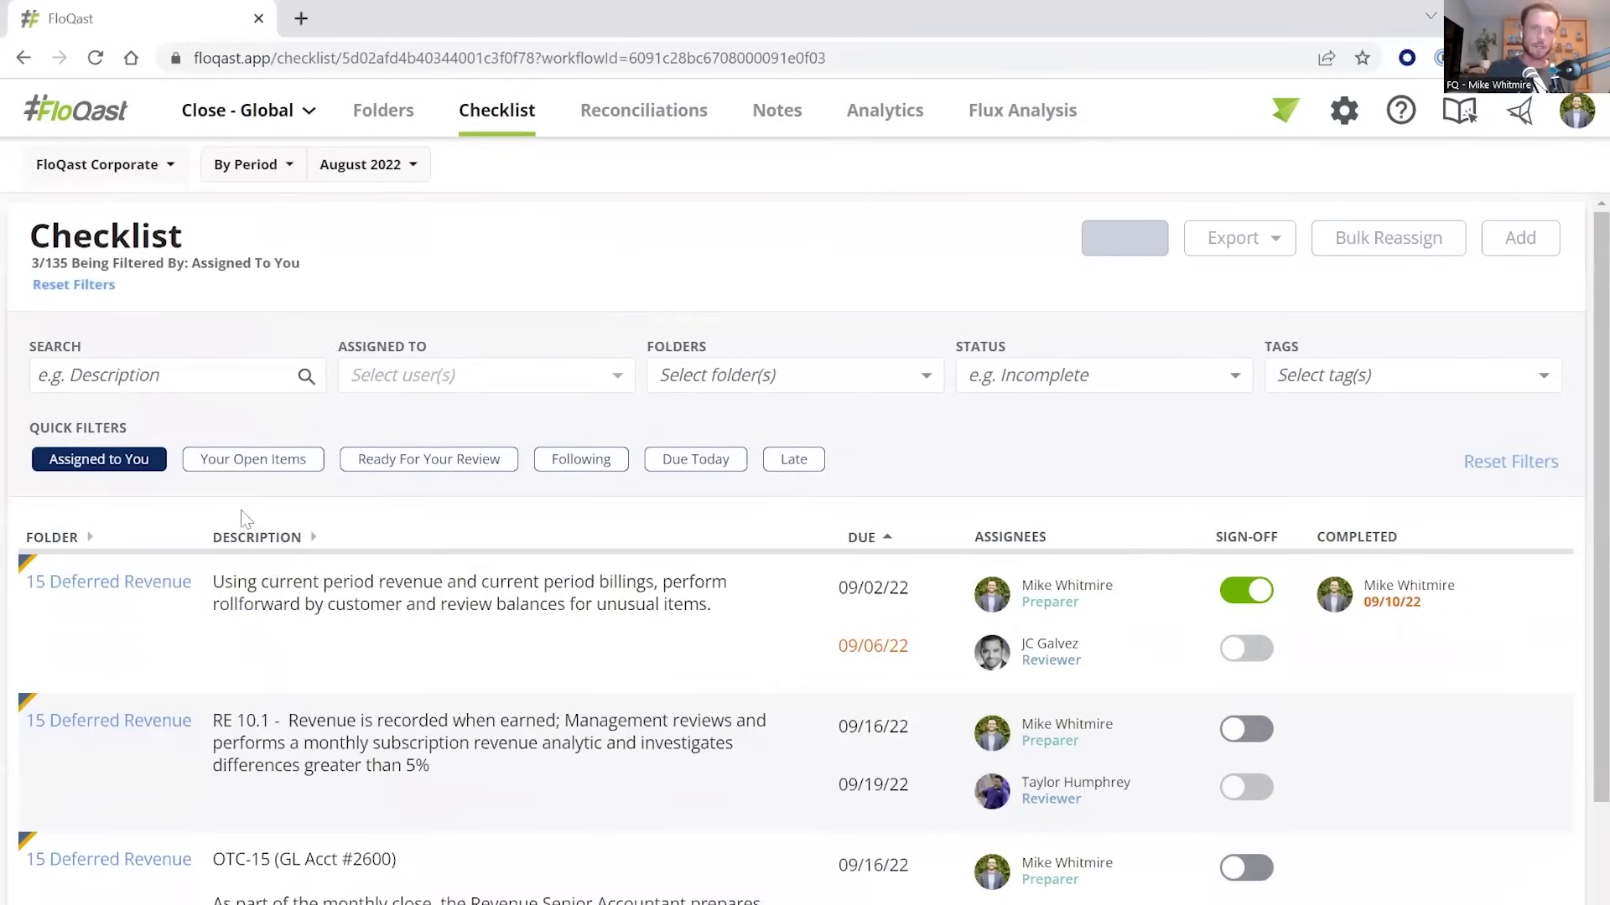
pyautogui.scroll(-2, 830, 723)
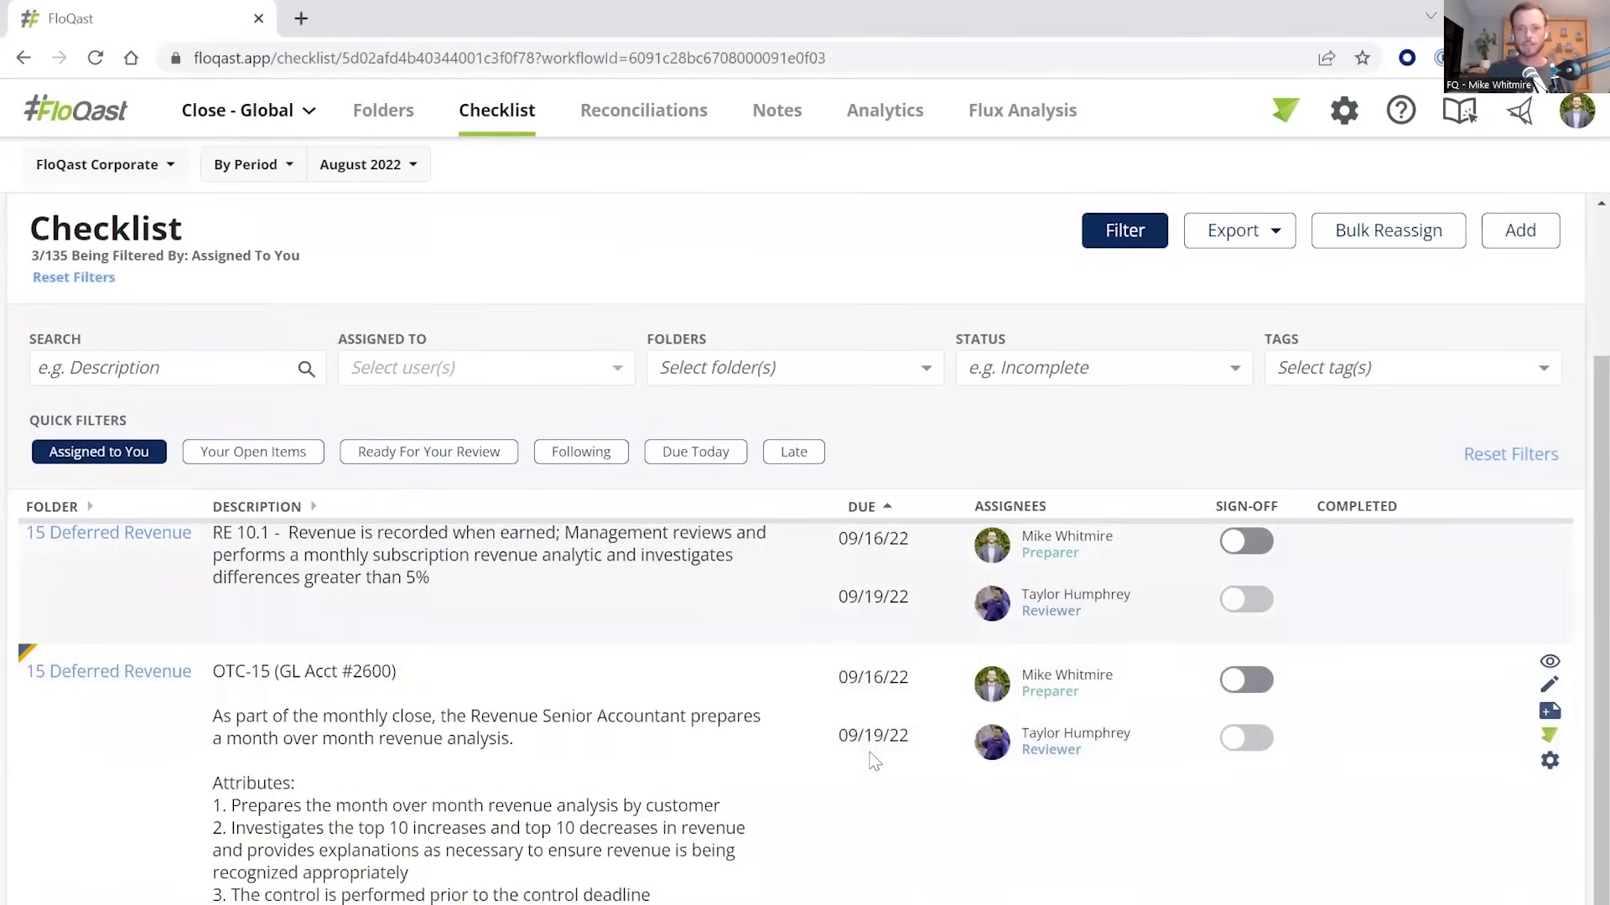
pyautogui.scroll(2, 830, 723)
pyautogui.click(88, 458)
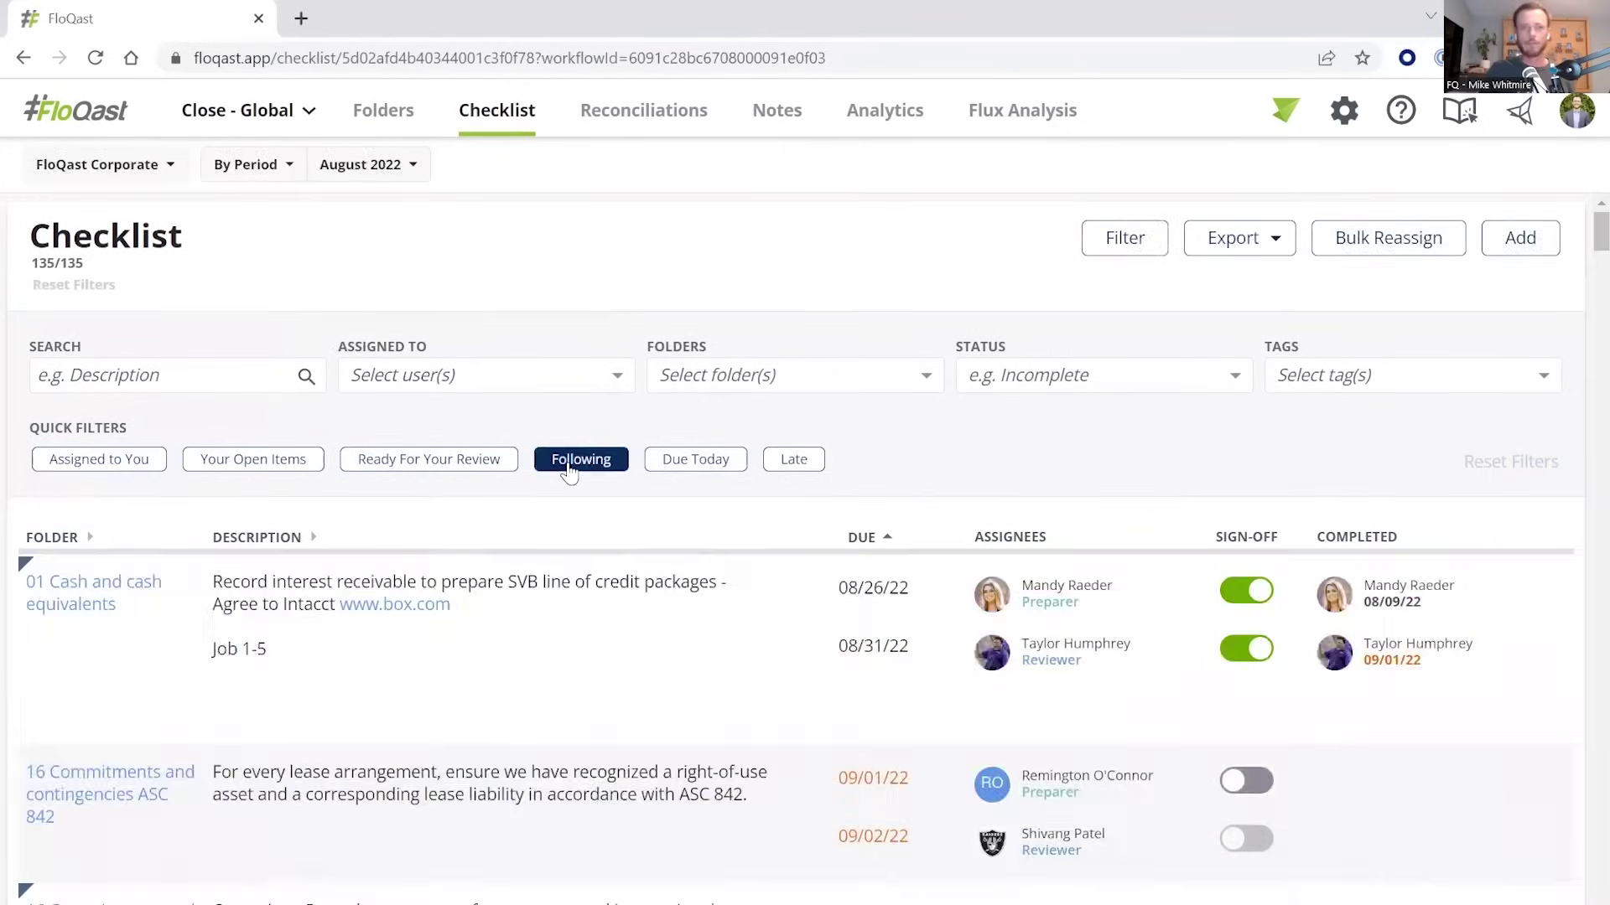
# Try the Following and Due Today quick filters on the checklist and return to the unfiltered list.
pyautogui.click(581, 463)
pyautogui.click(694, 466)
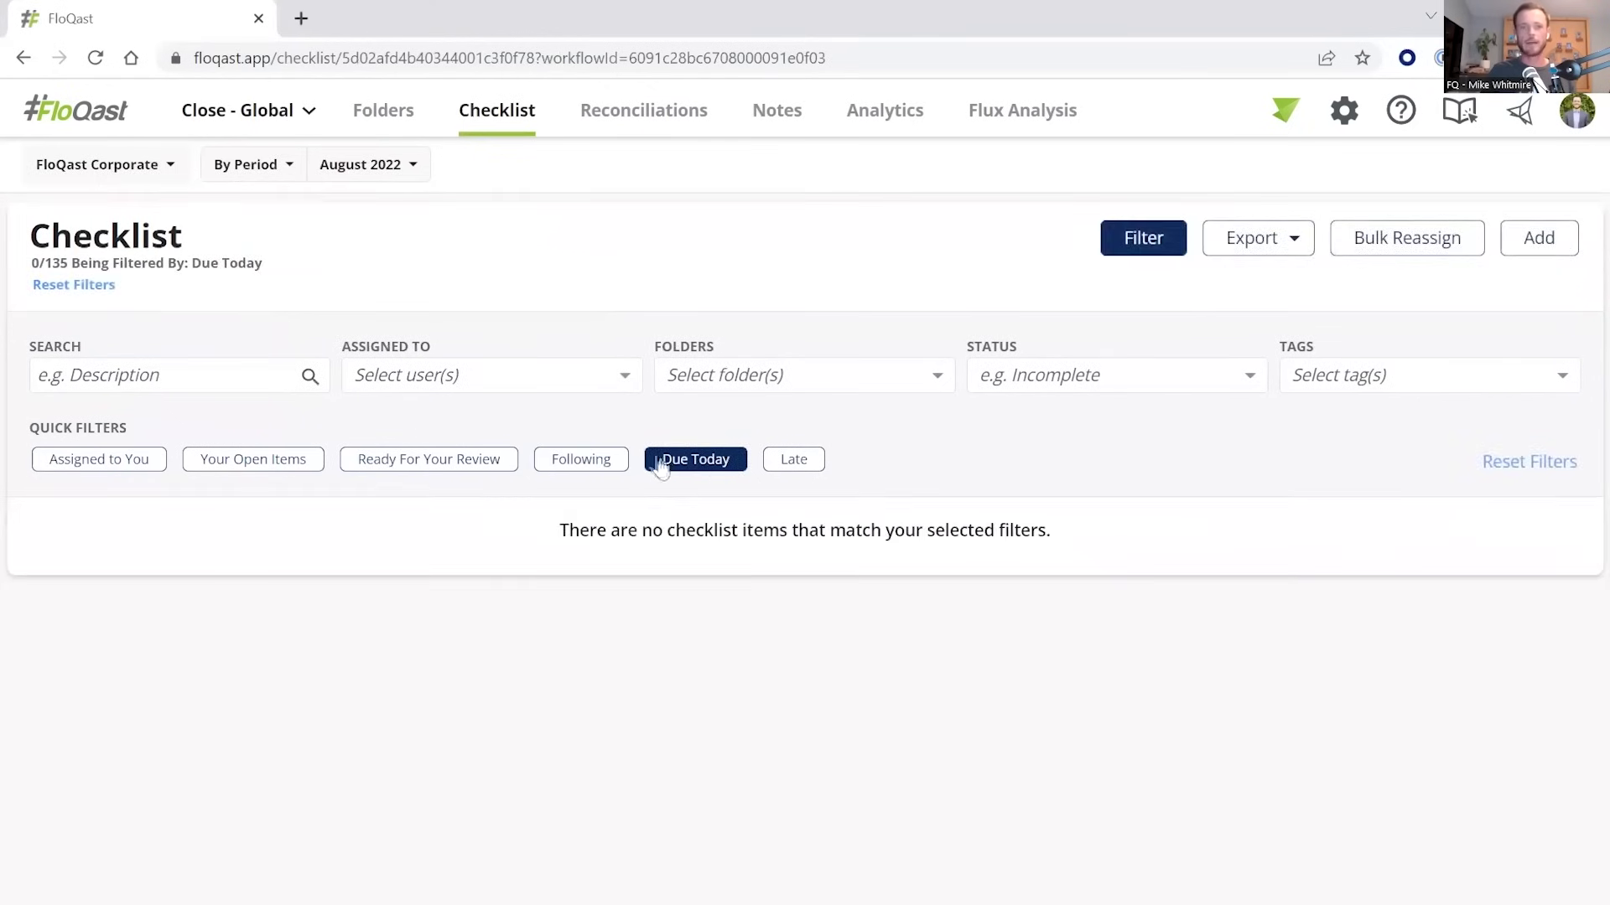
pyautogui.click(668, 460)
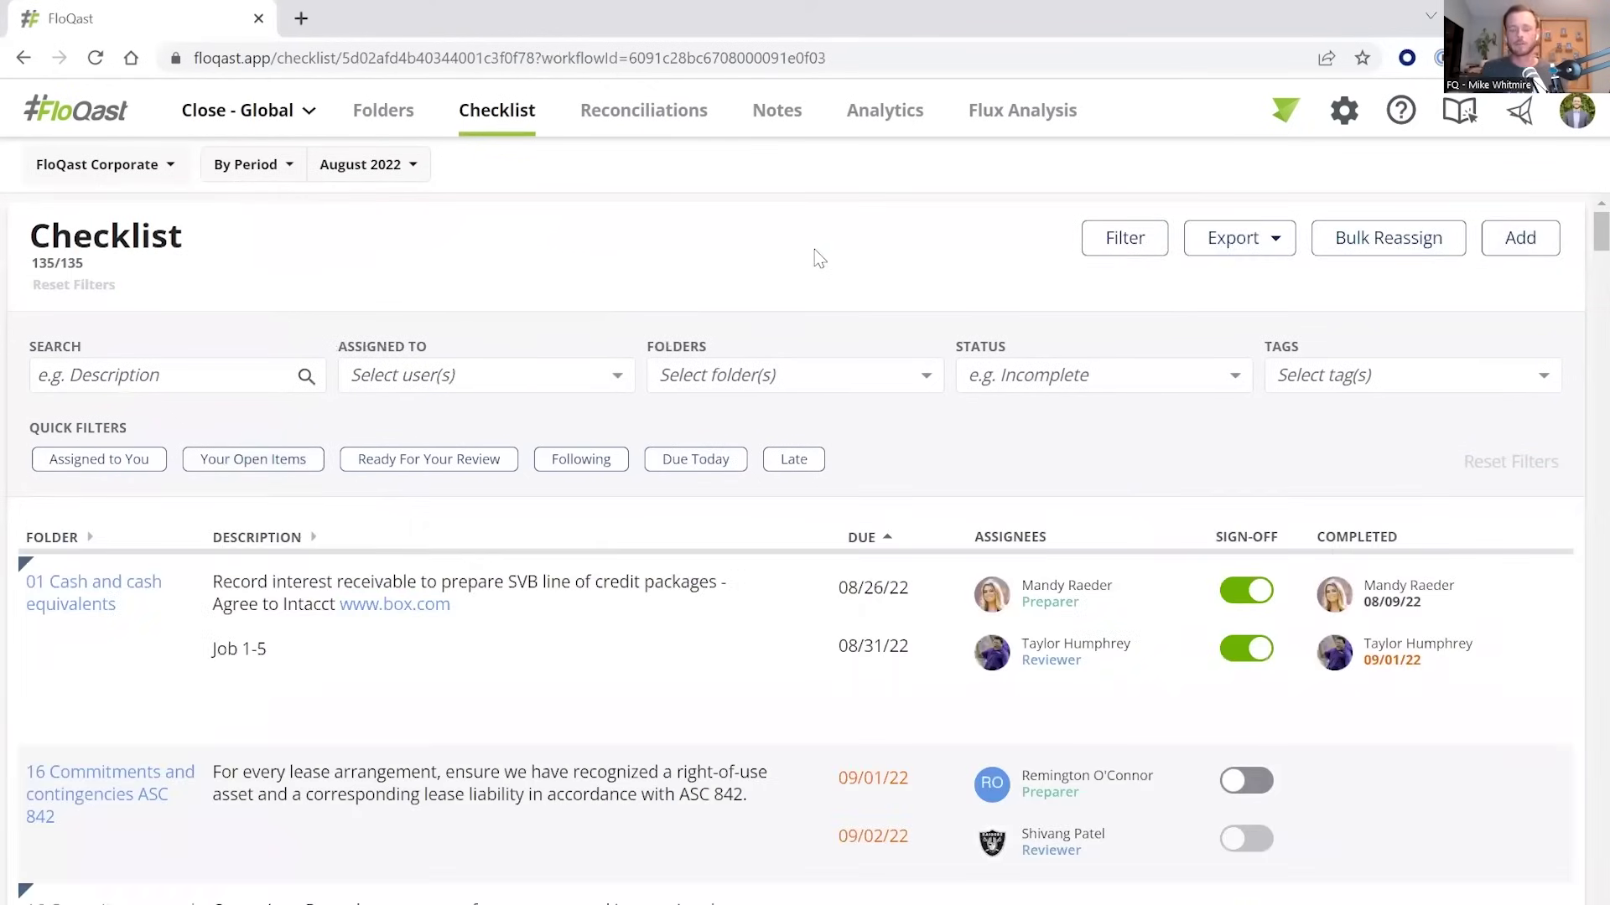
# Open the August 2022 Reconciliations list for all folders and look over the account balances, differences and sign-offs.
pyautogui.click(663, 131)
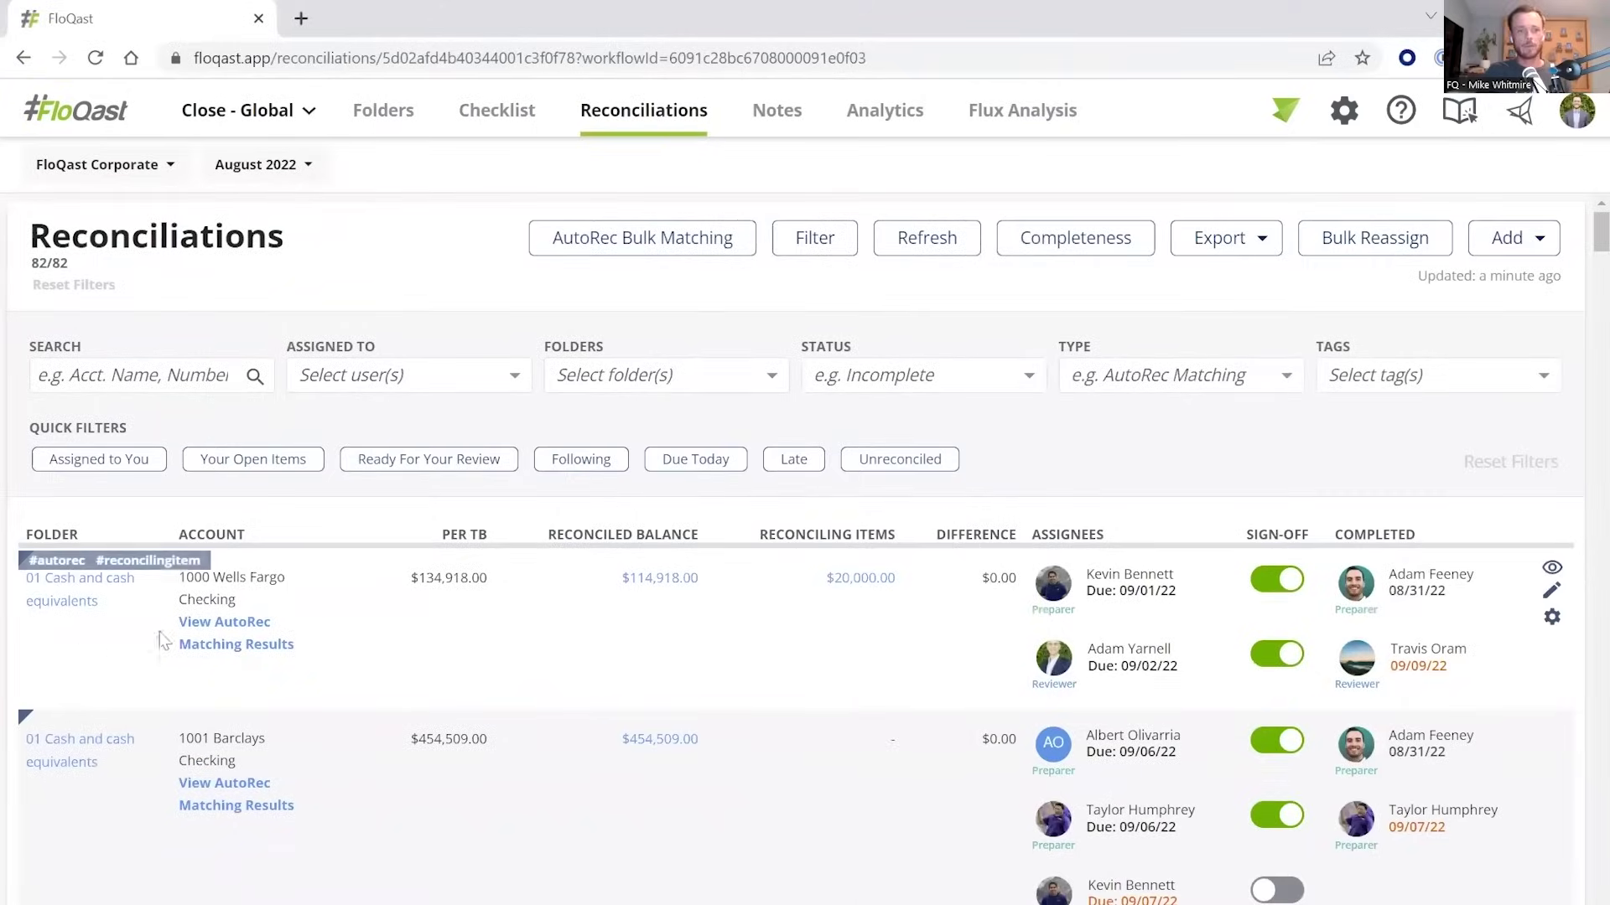
pyautogui.scroll(-10, 457, 658)
pyautogui.scroll(8, 463, 662)
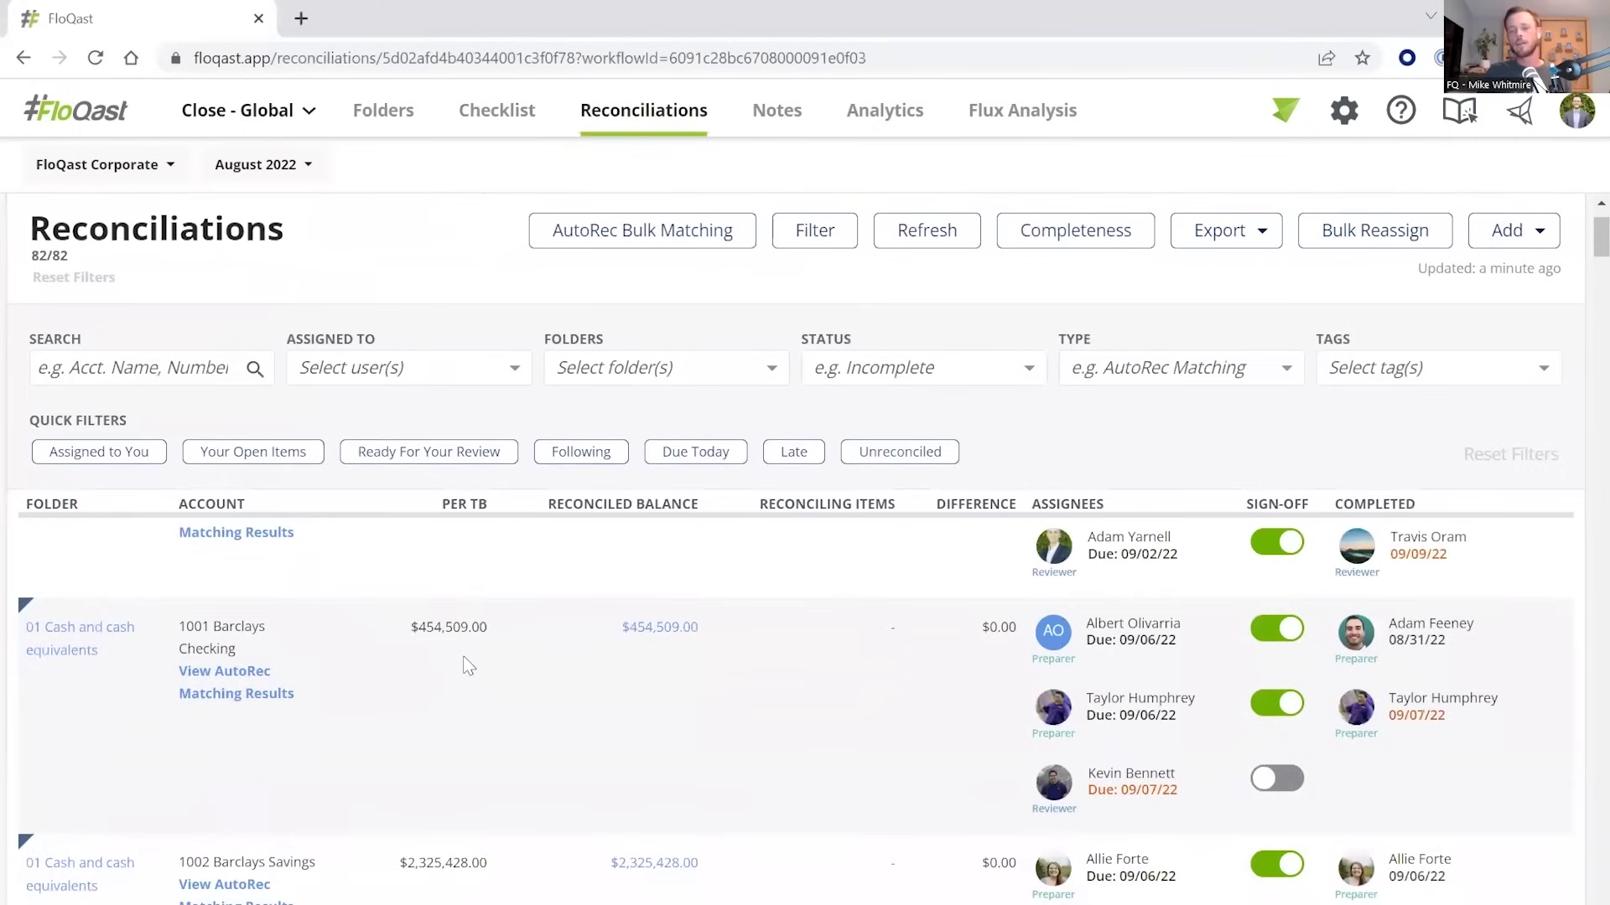
pyautogui.scroll(2, 462, 664)
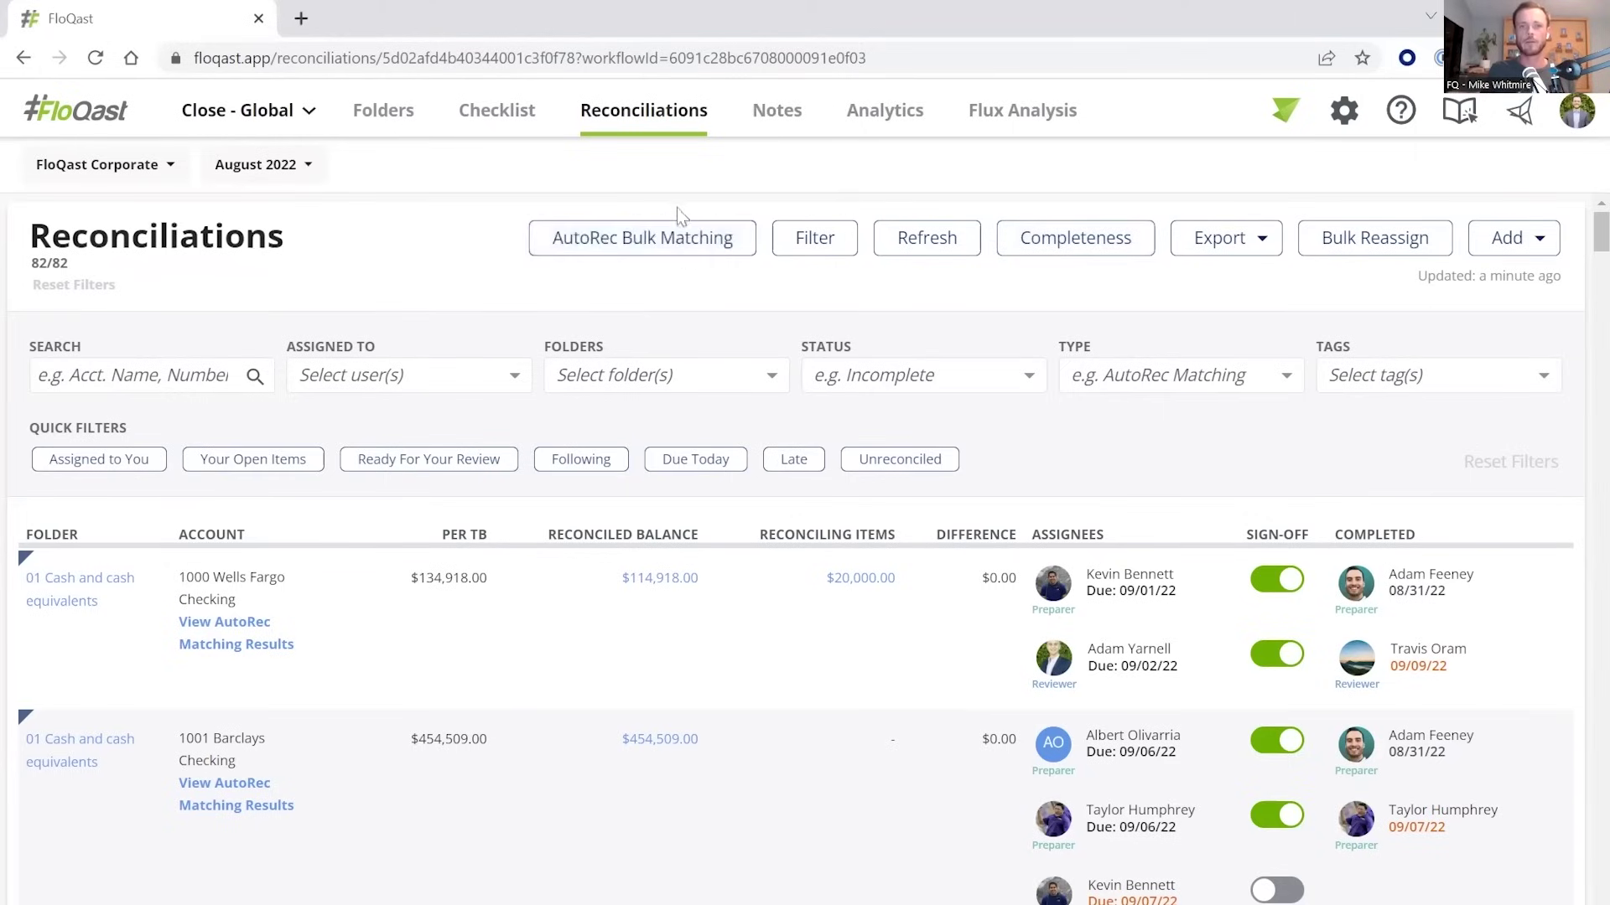
# Open the August 2022 Notes and view the status choices on the first unresolved and first resolved Deferred Revenue notes, changing neither.
pyautogui.click(776, 113)
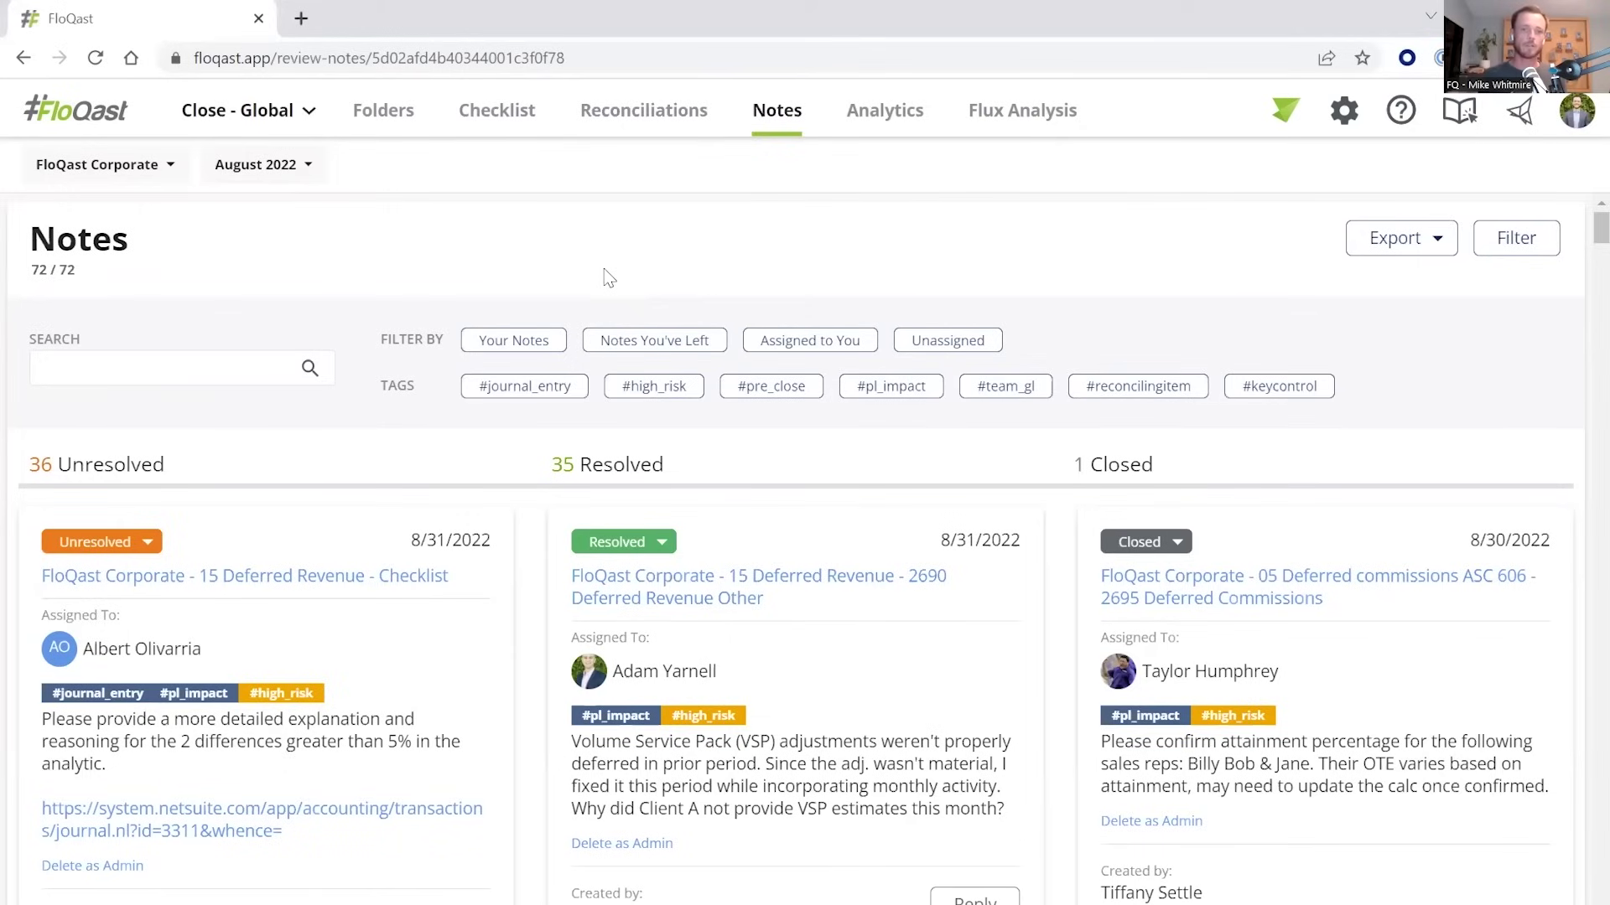
pyautogui.click(91, 542)
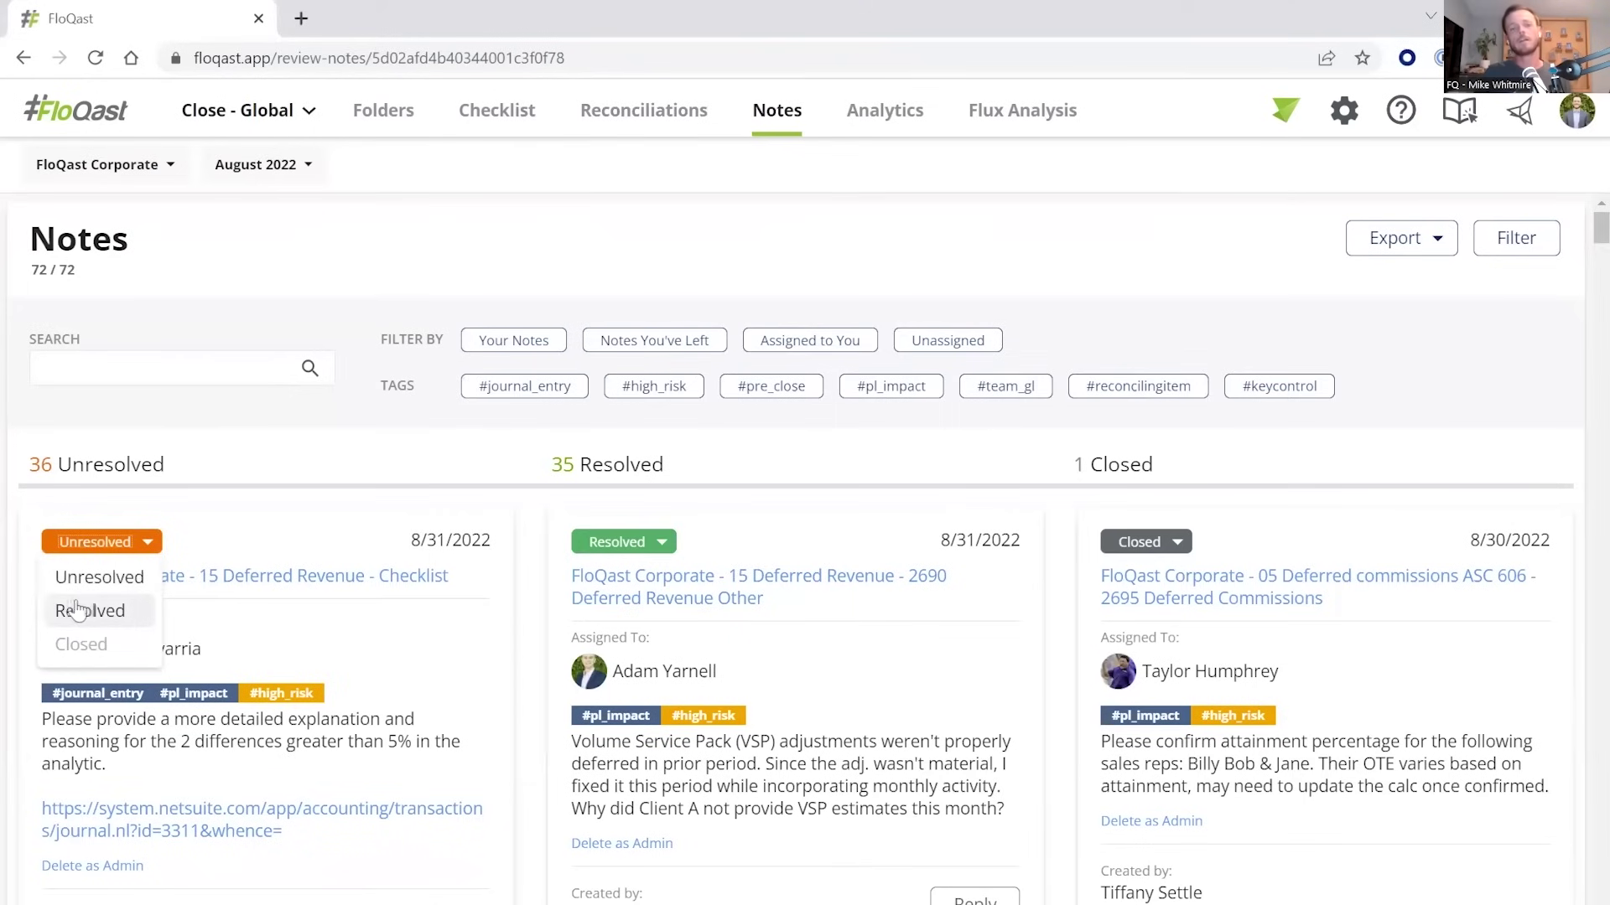
pyautogui.click(621, 483)
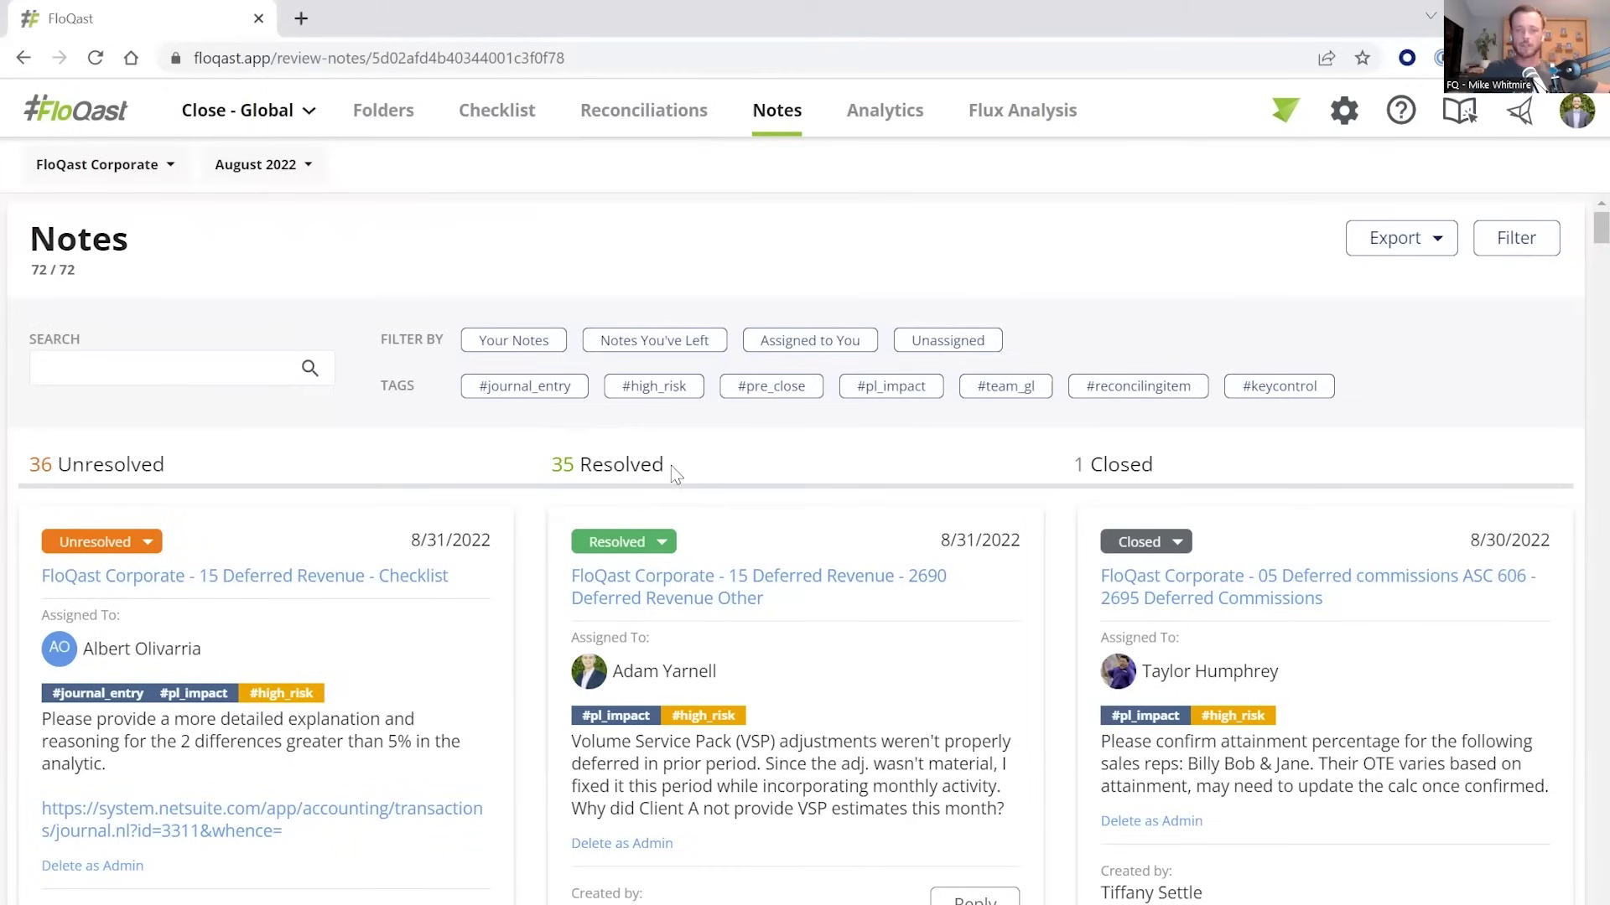
pyautogui.click(662, 541)
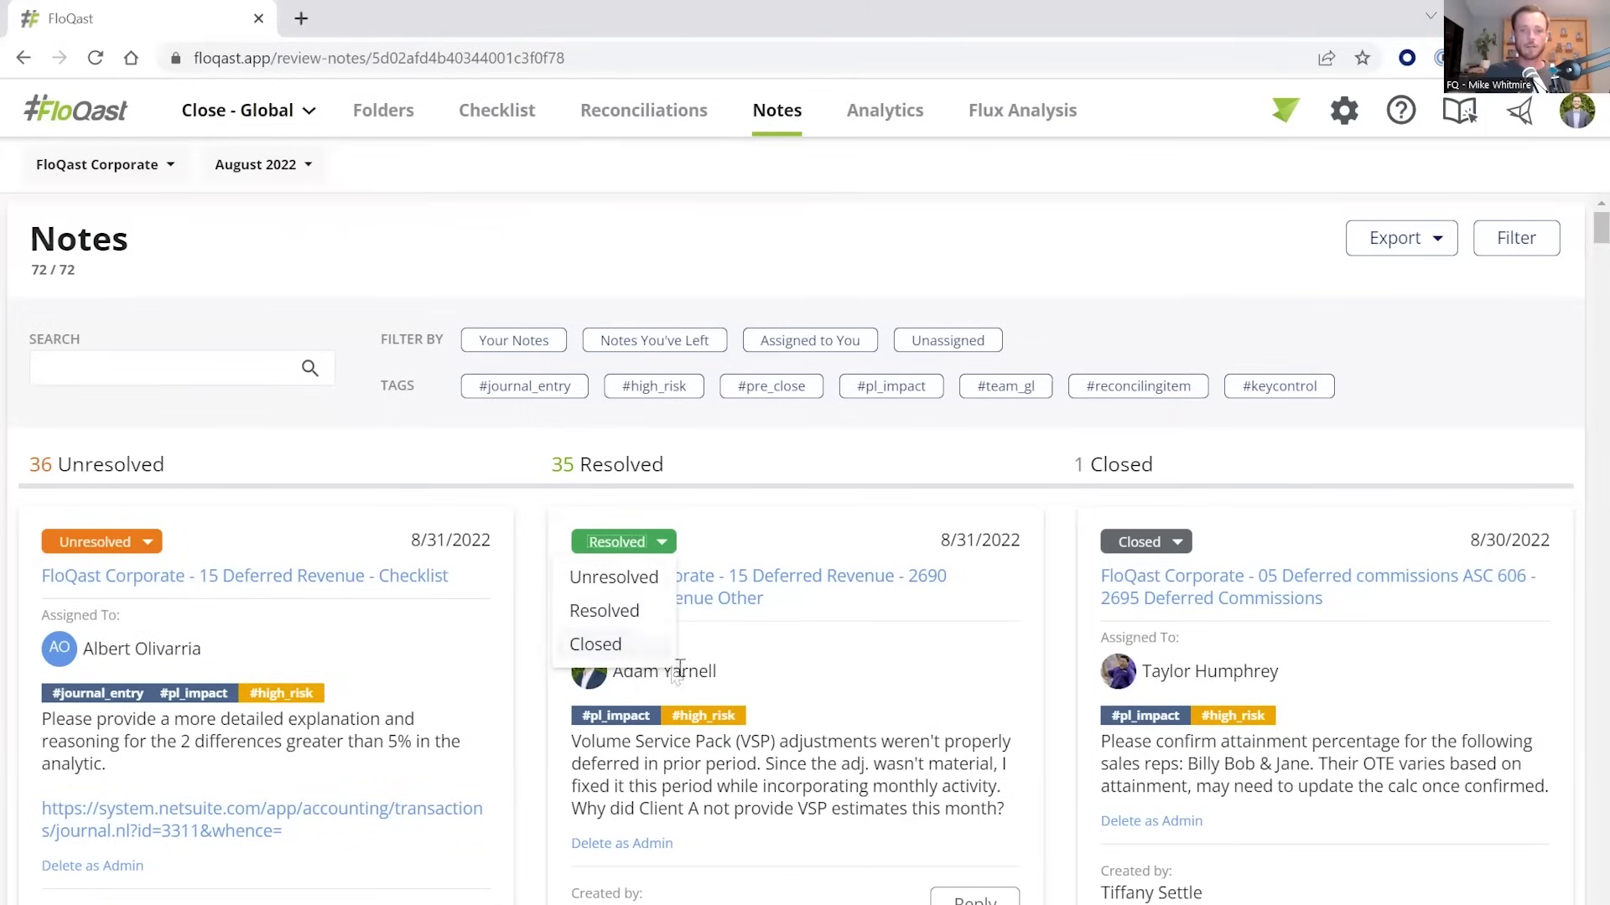
pyautogui.click(1127, 482)
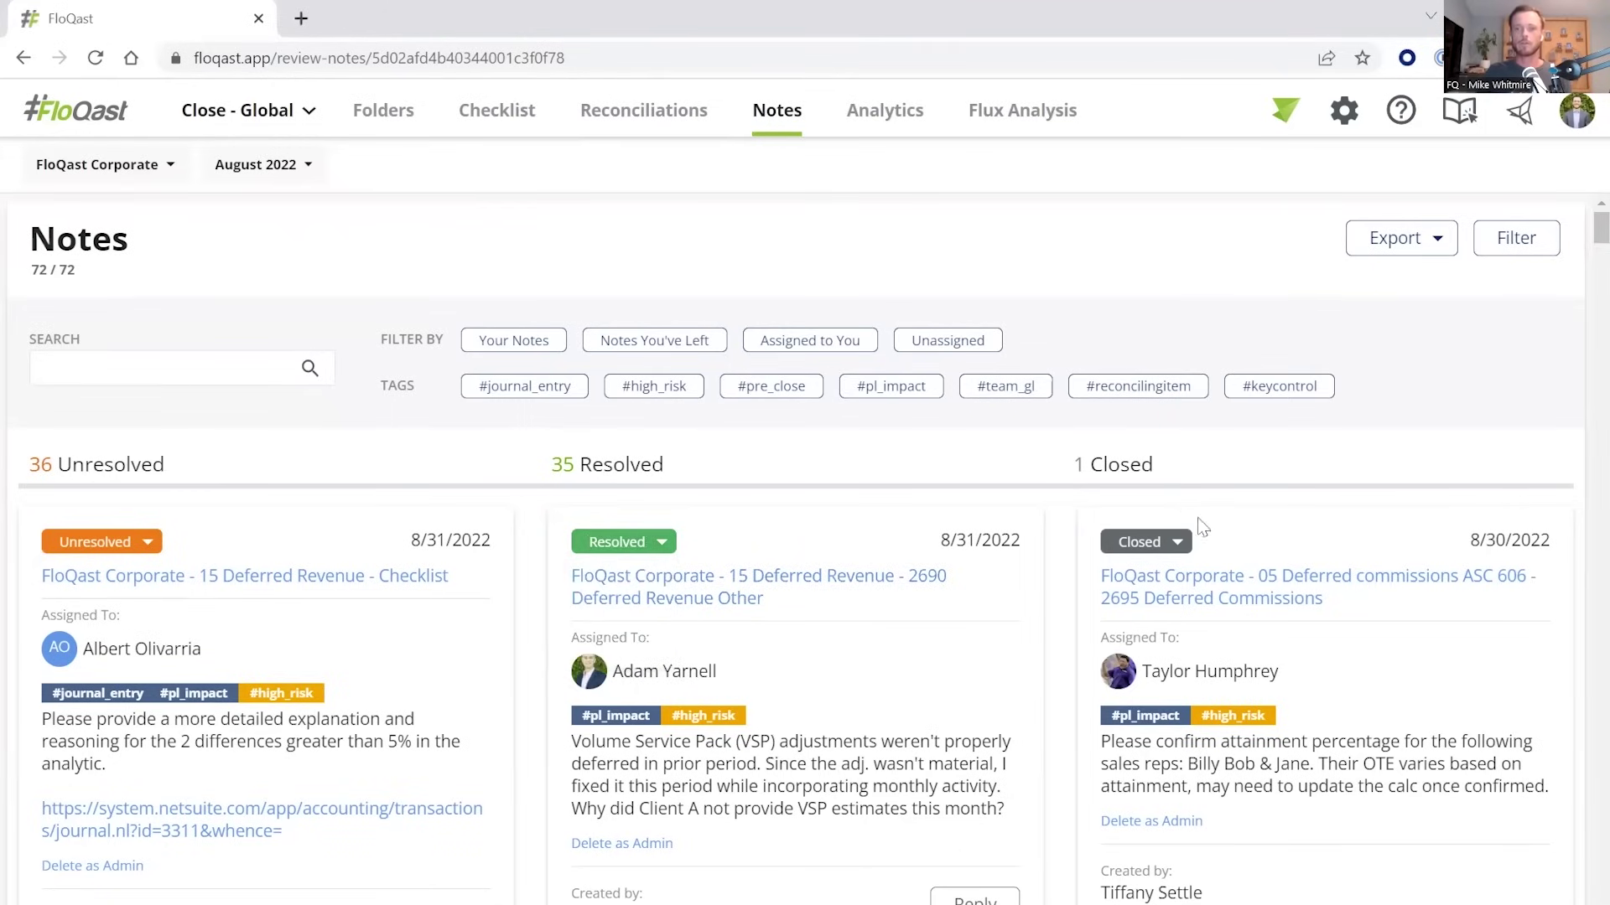
# Look over the notes board and check its export formats and review-note export options without exporting.
pyautogui.scroll(-1, 1196, 546)
pyautogui.scroll(1, 1182, 536)
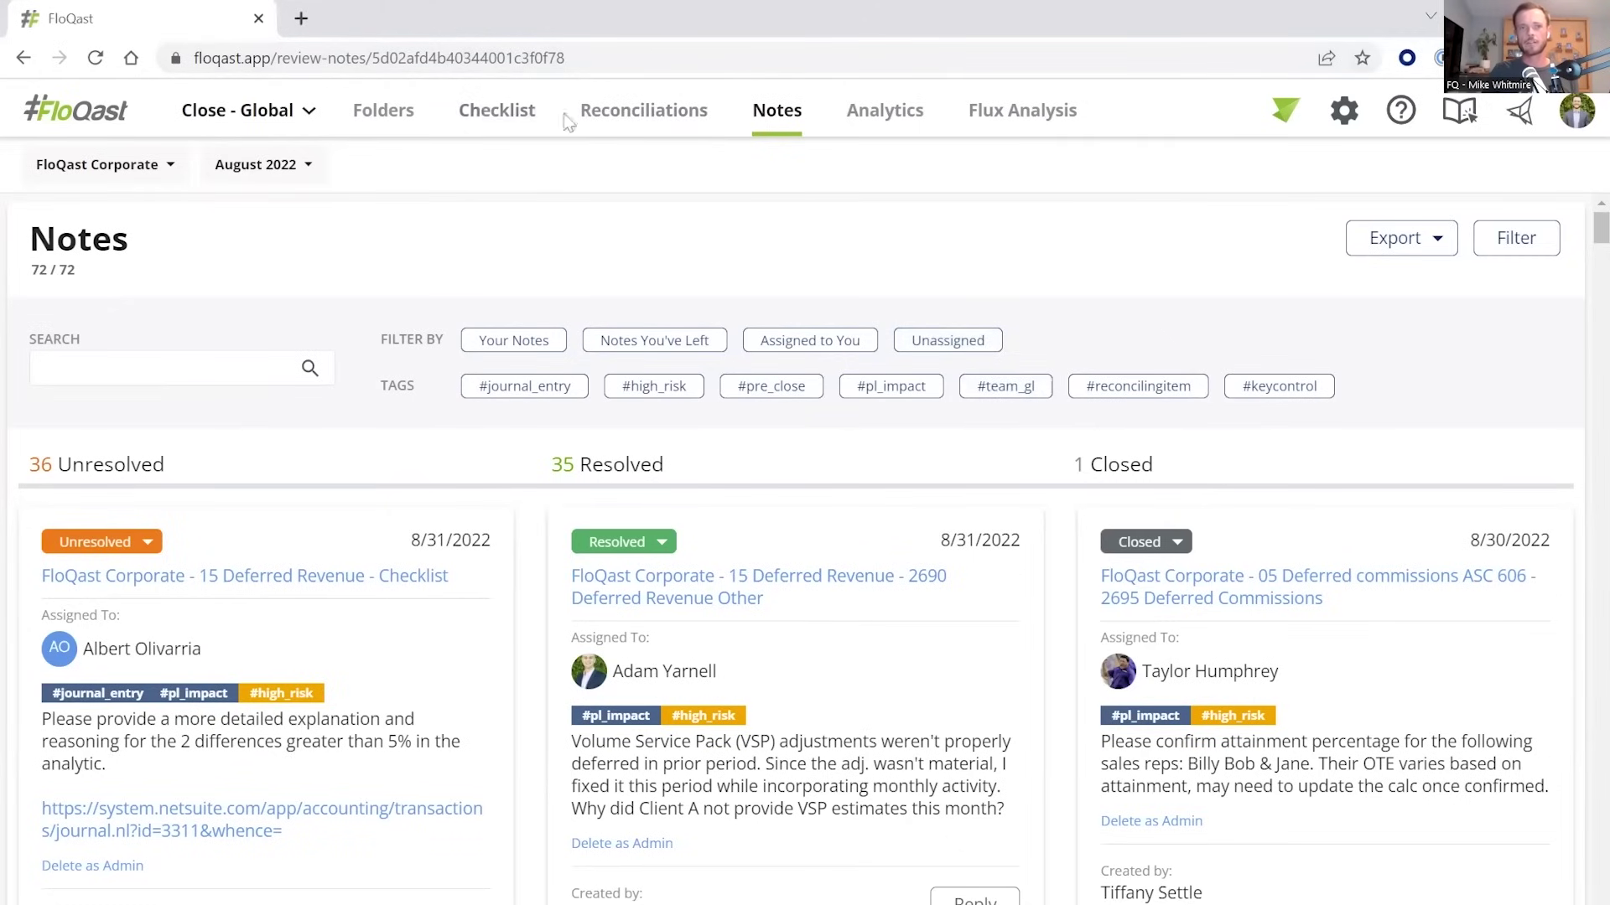
pyautogui.click(1402, 241)
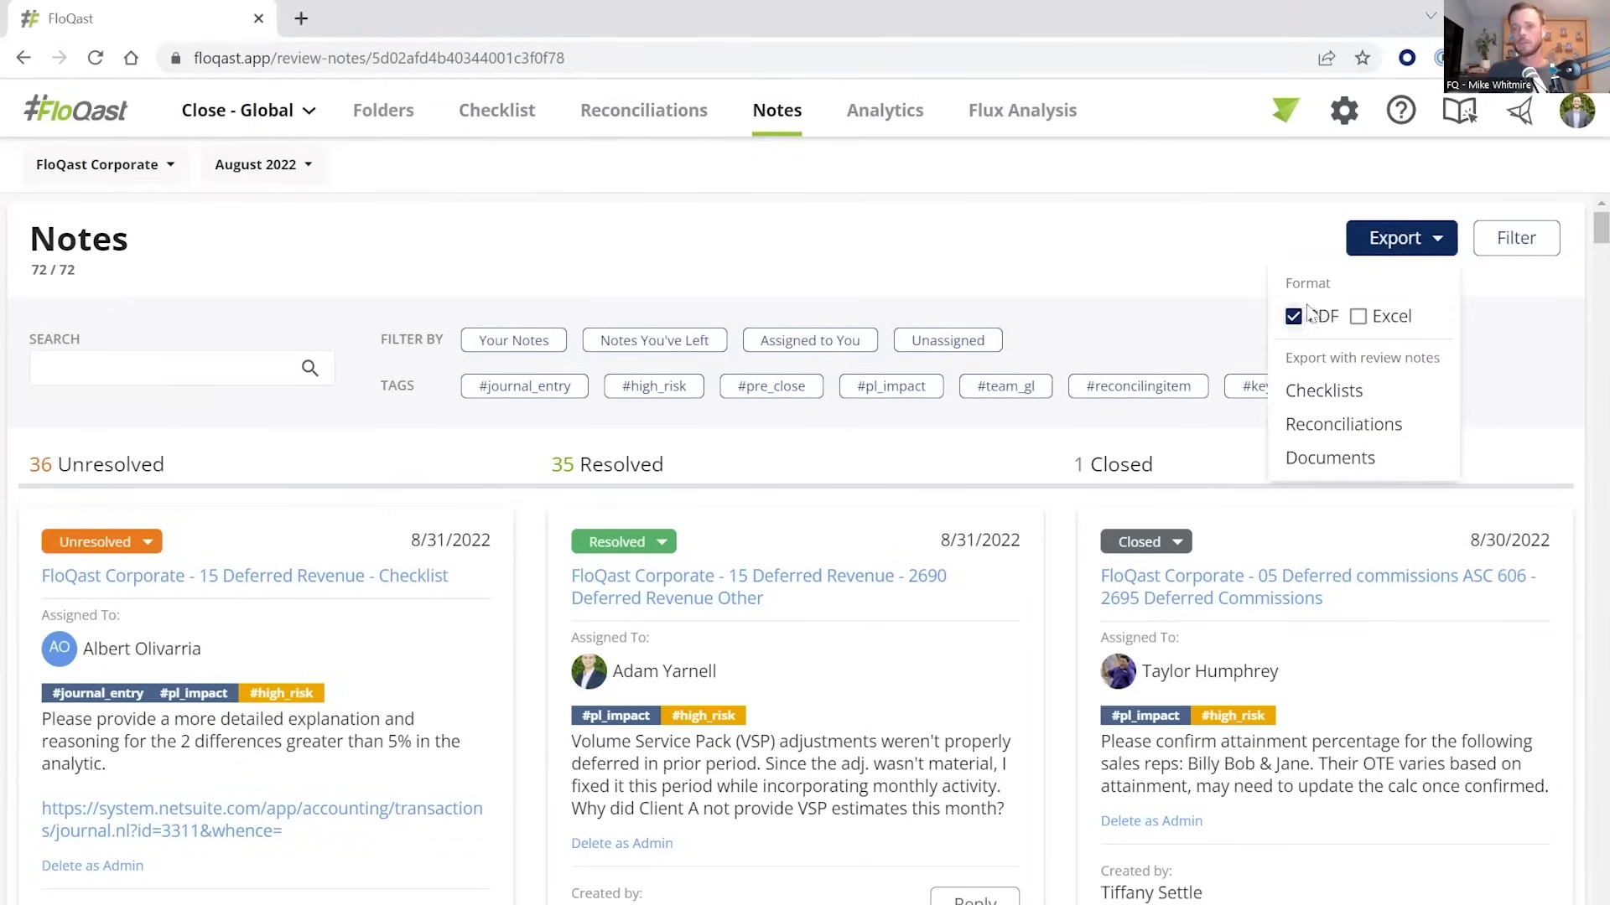
pyautogui.click(1178, 269)
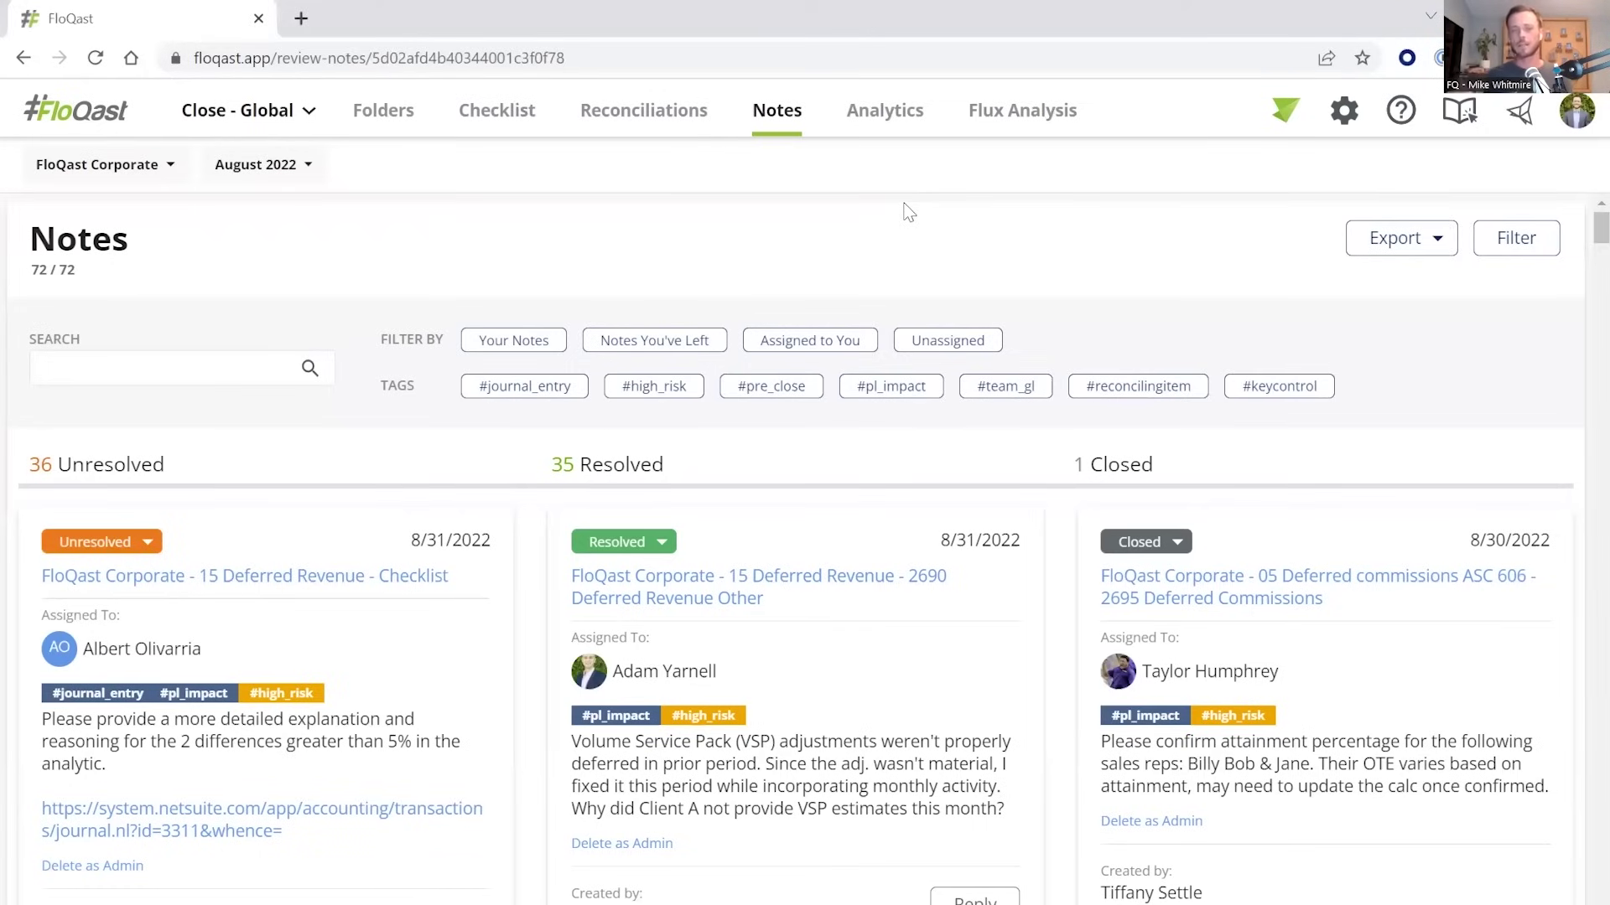
# Open the Close Progress analytics for August 2022 and examine the Close ForQast status and the sign-offs chart.
pyautogui.click(867, 118)
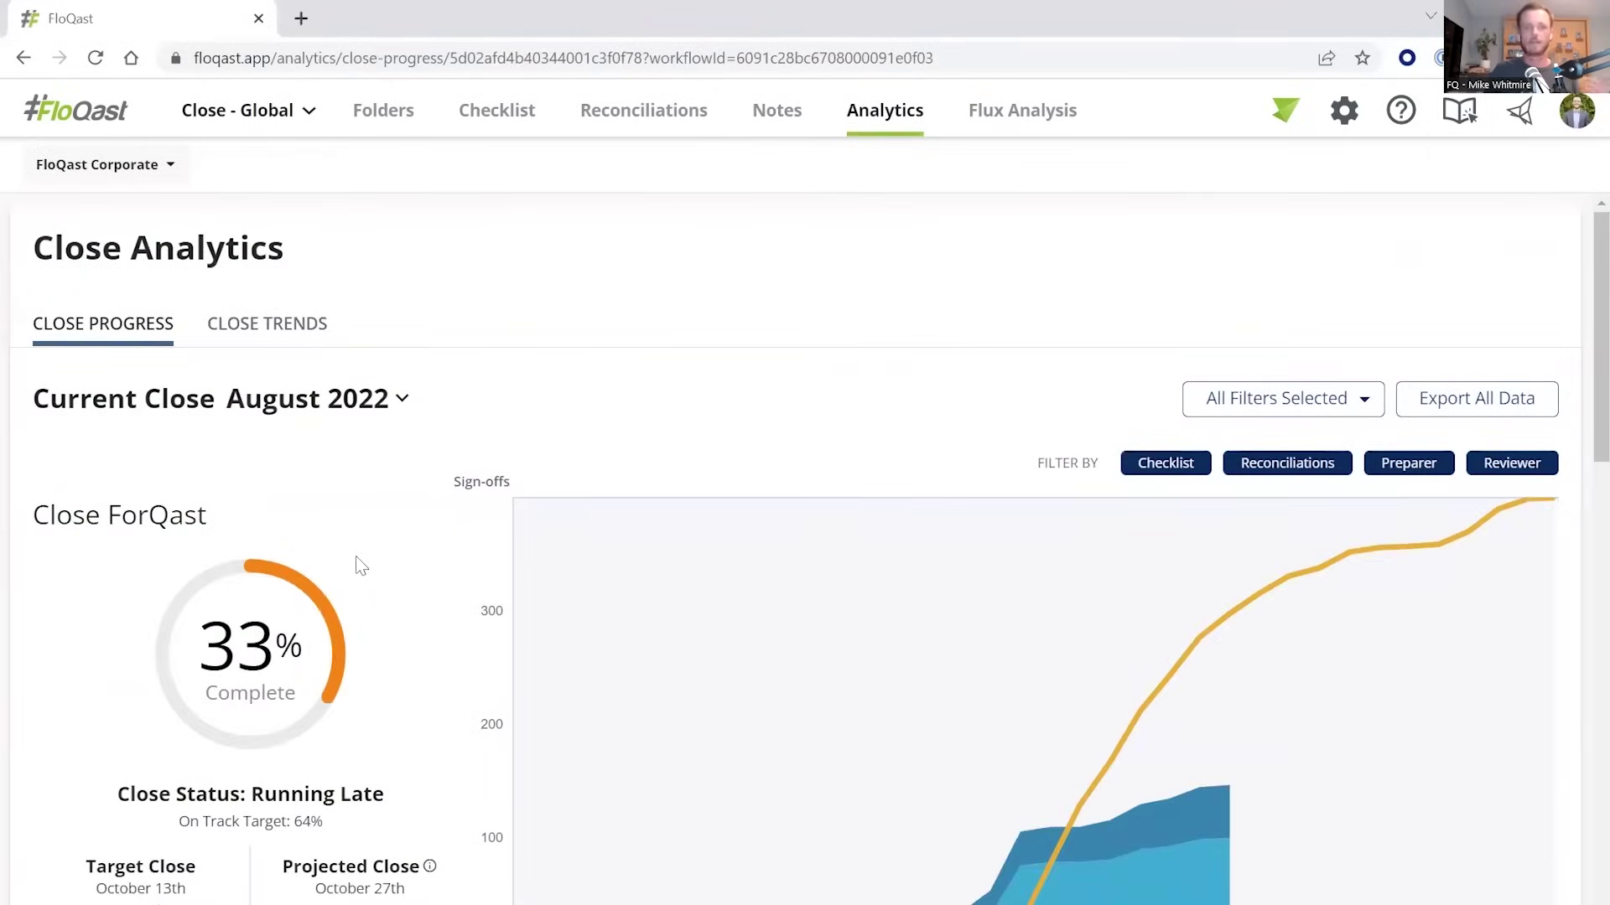
pyautogui.scroll(-1, 356, 556)
pyautogui.moveTo(149, 411); pyautogui.dragTo(218, 417)
pyautogui.click(218, 418)
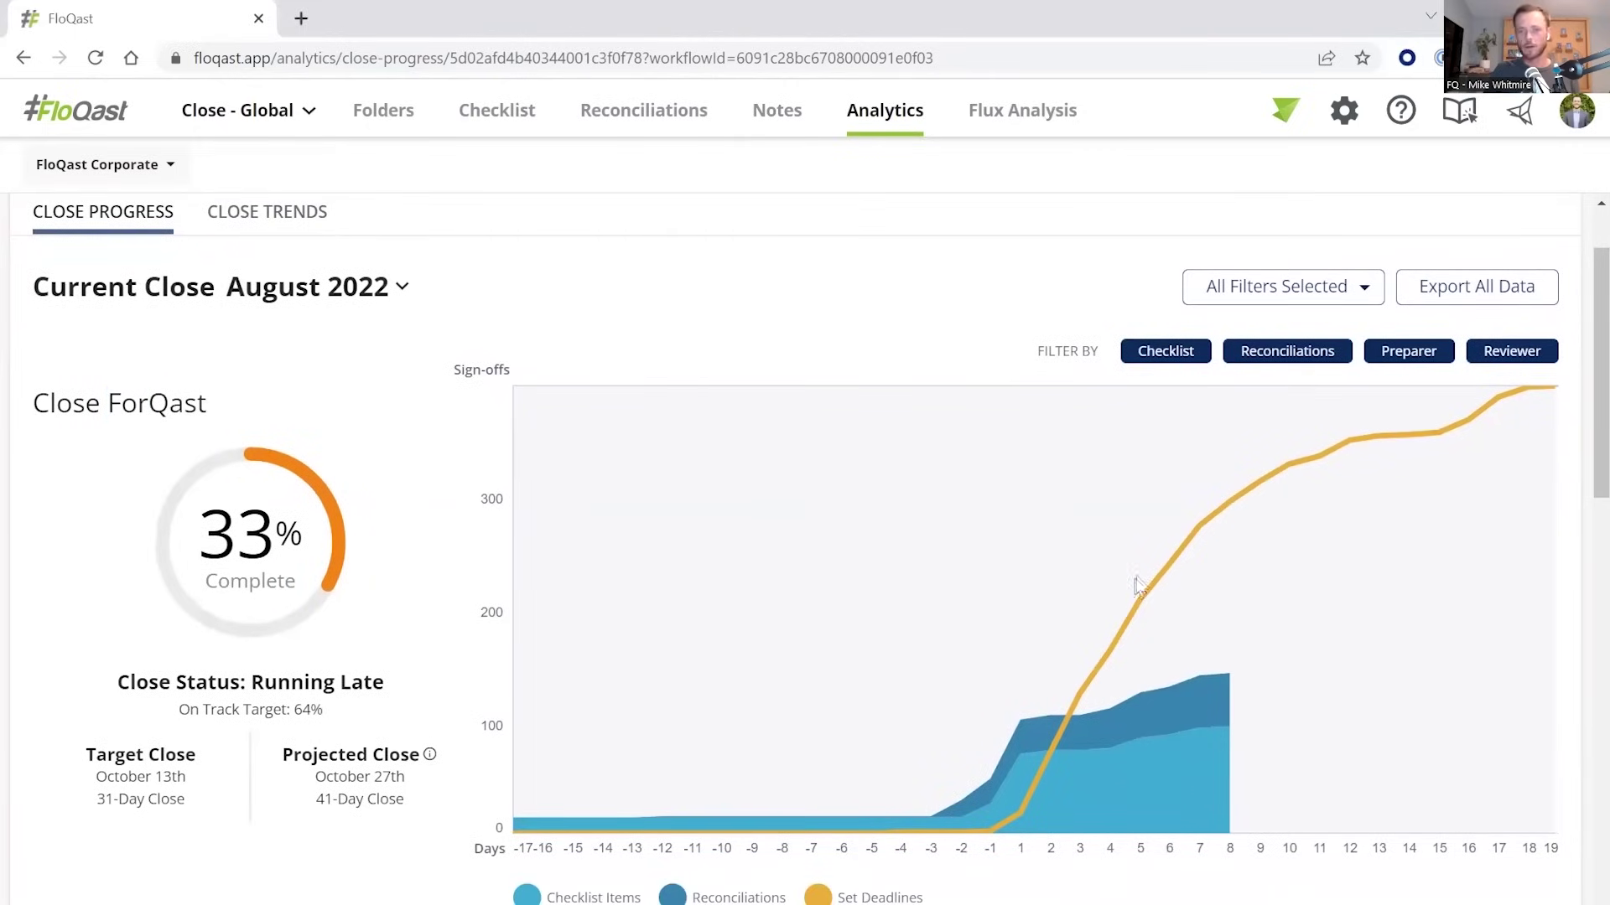
pyautogui.scroll(-1, 1184, 690)
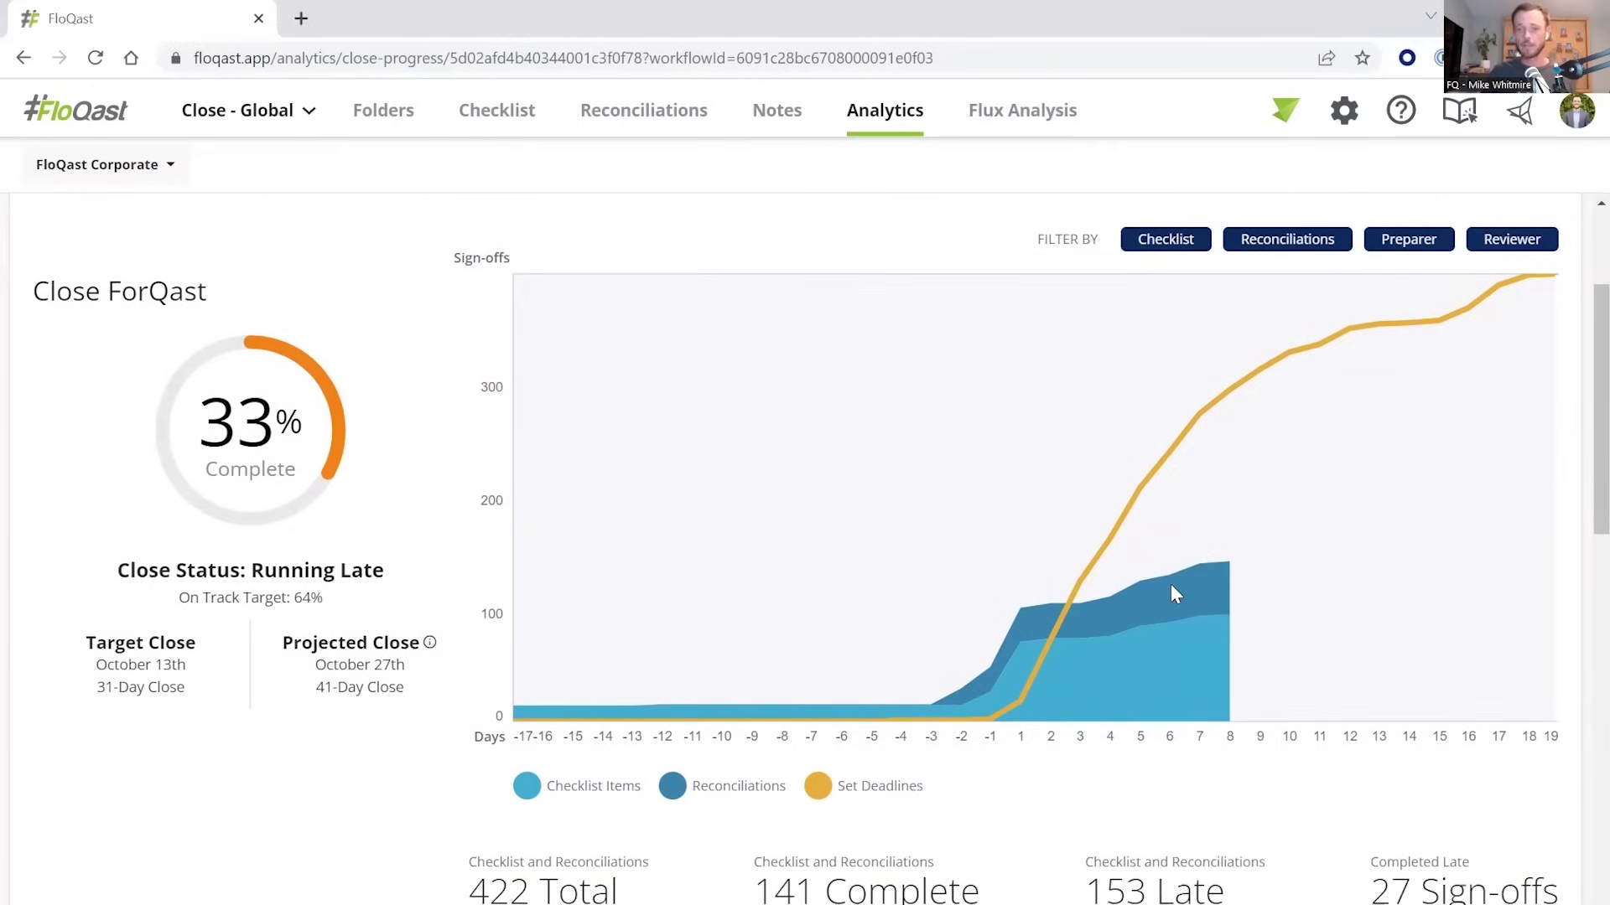
pyautogui.scroll(-1, 1174, 587)
pyautogui.scroll(3, 1170, 570)
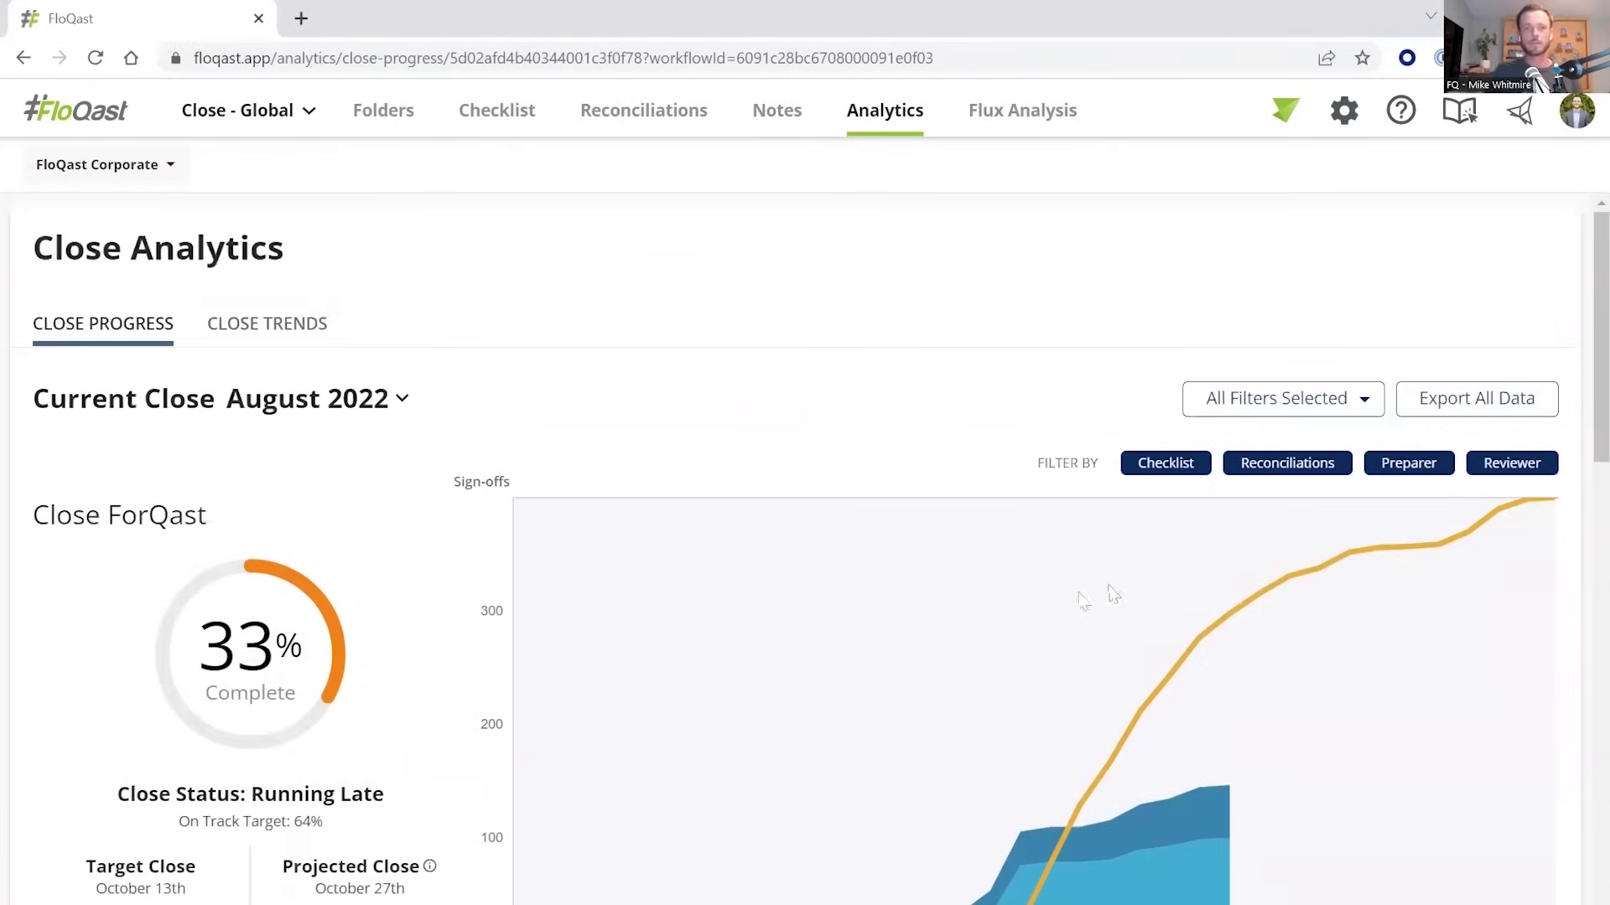
# Open the Close Trends analytics and look through the monthly close-time chart and the reoccurring late checklist items and reconciliations.
pyautogui.click(256, 336)
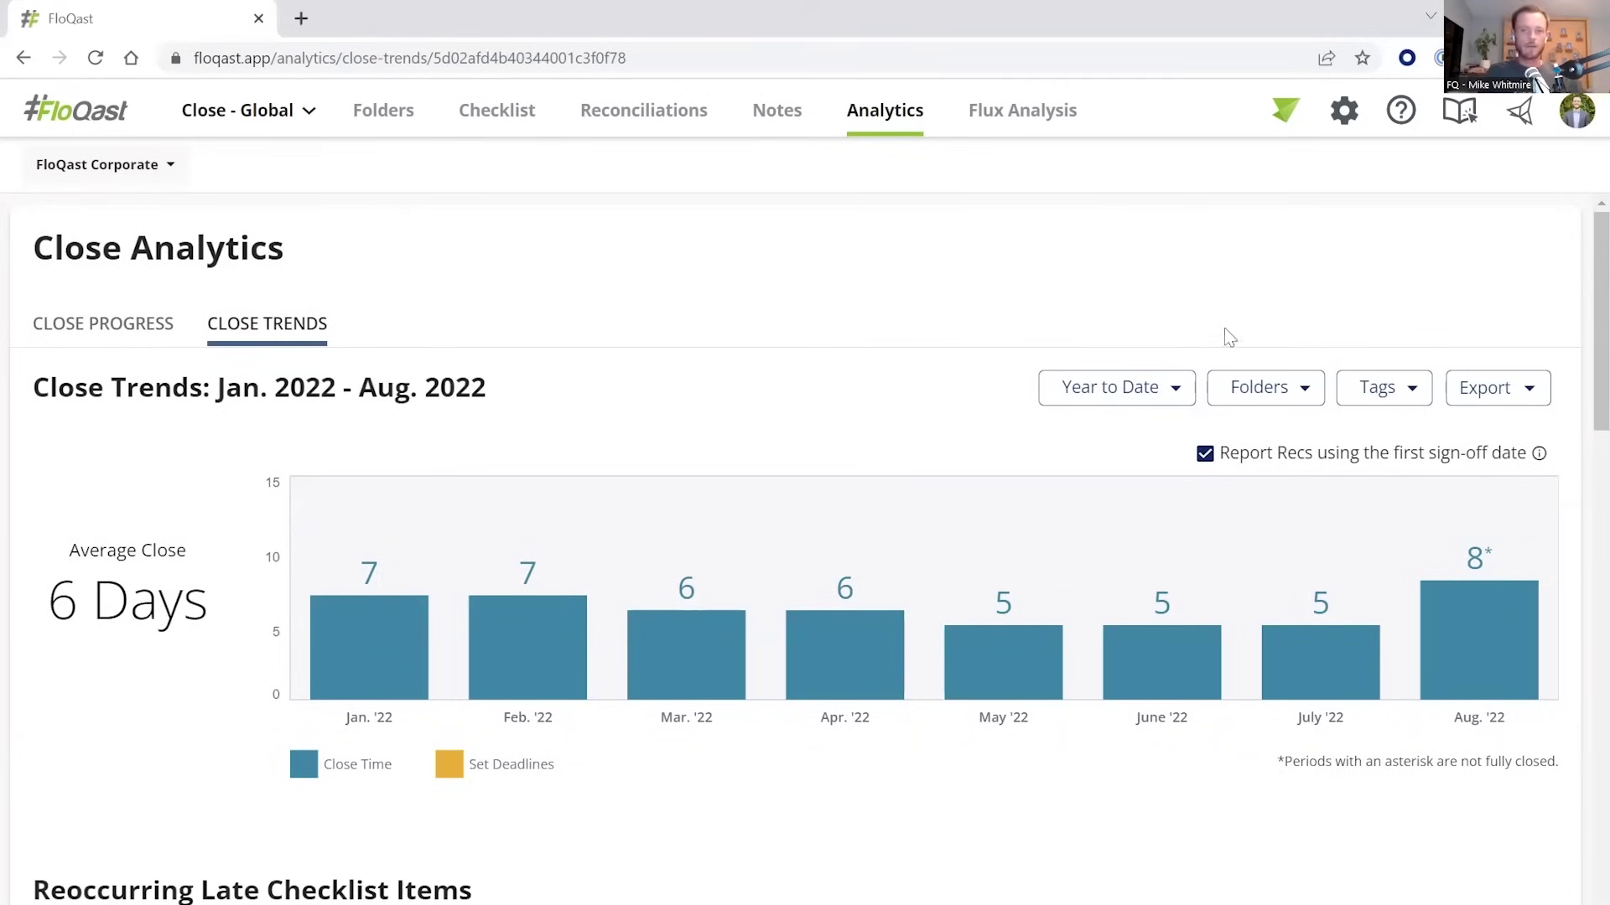
pyautogui.scroll(-1, 1224, 329)
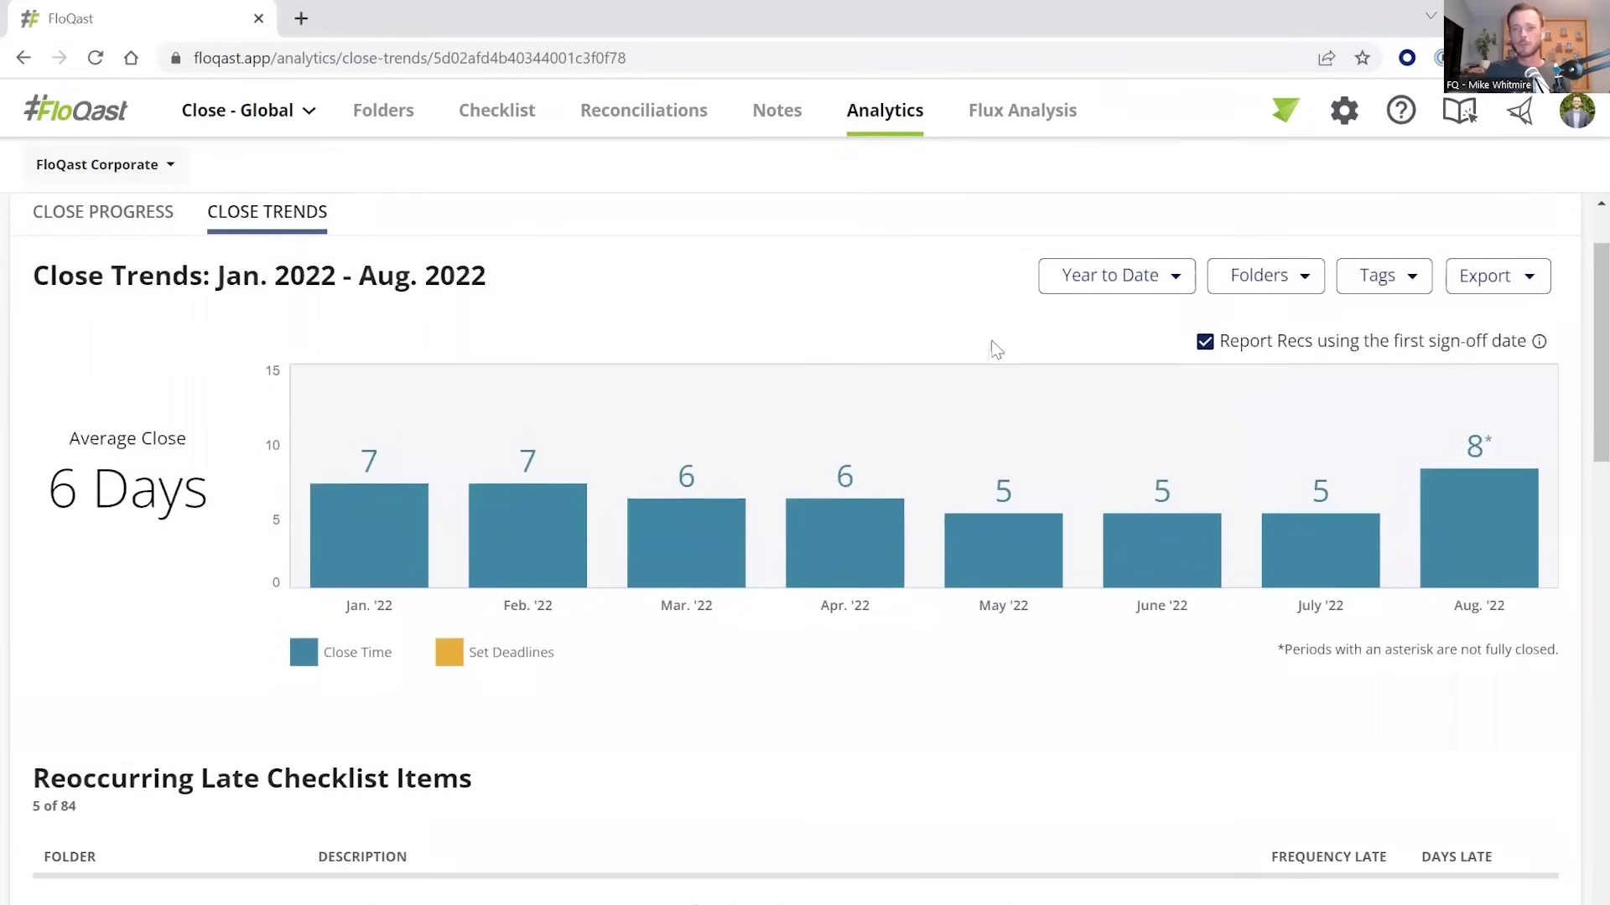
pyautogui.scroll(-1, 989, 362)
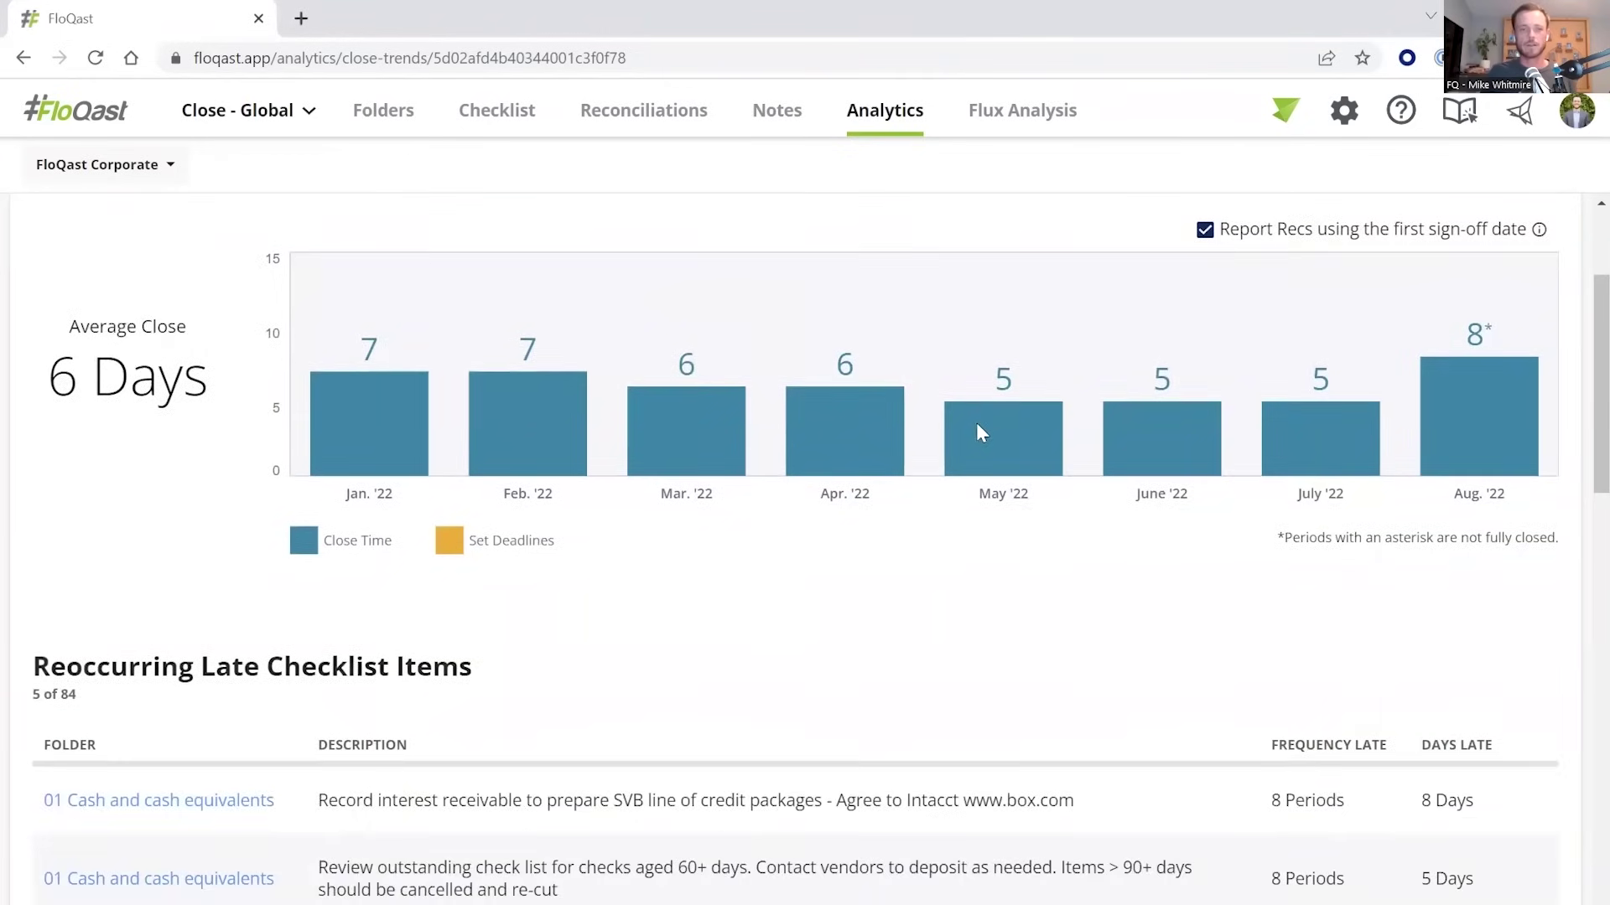
pyautogui.scroll(-5, 978, 425)
pyautogui.scroll(2, 976, 431)
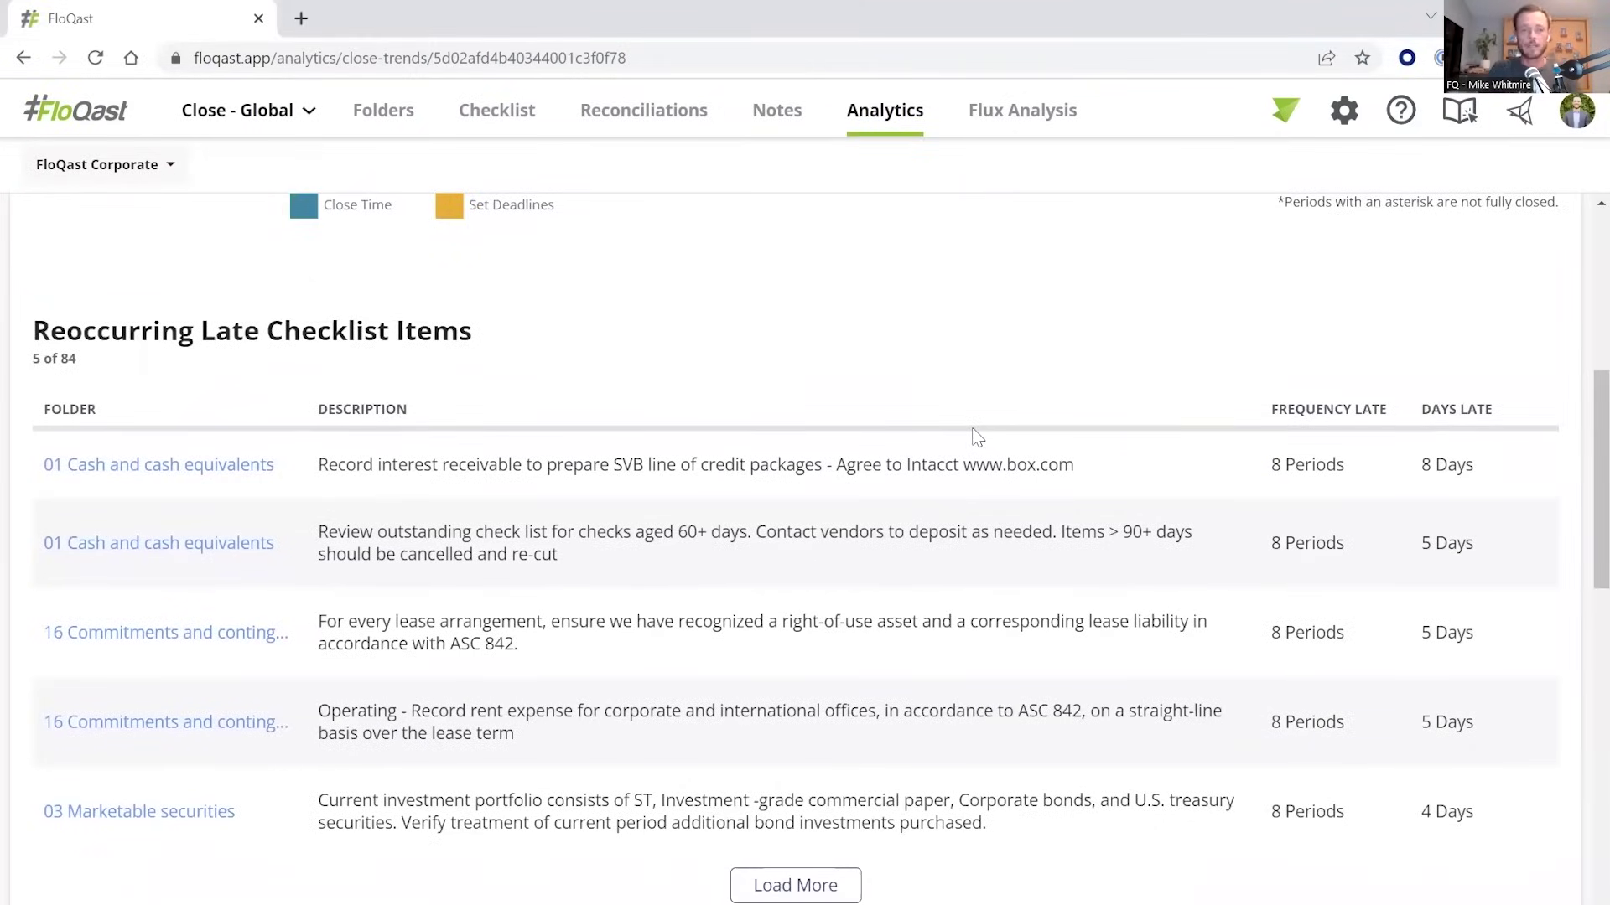
pyautogui.scroll(-5, 915, 435)
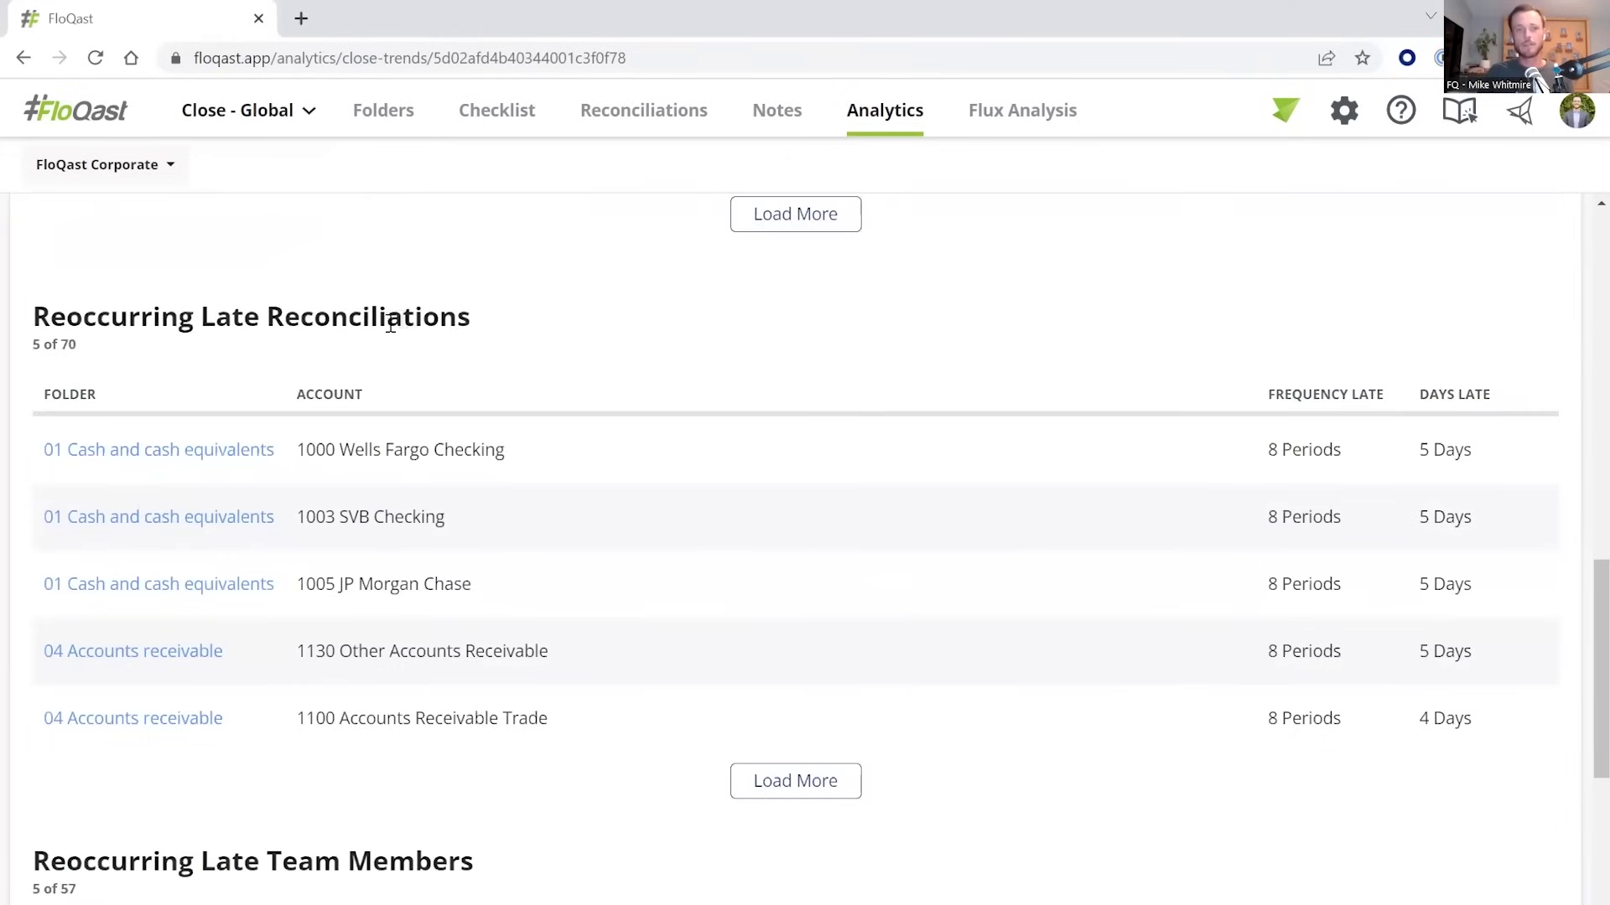
pyautogui.scroll(-1, 341, 335)
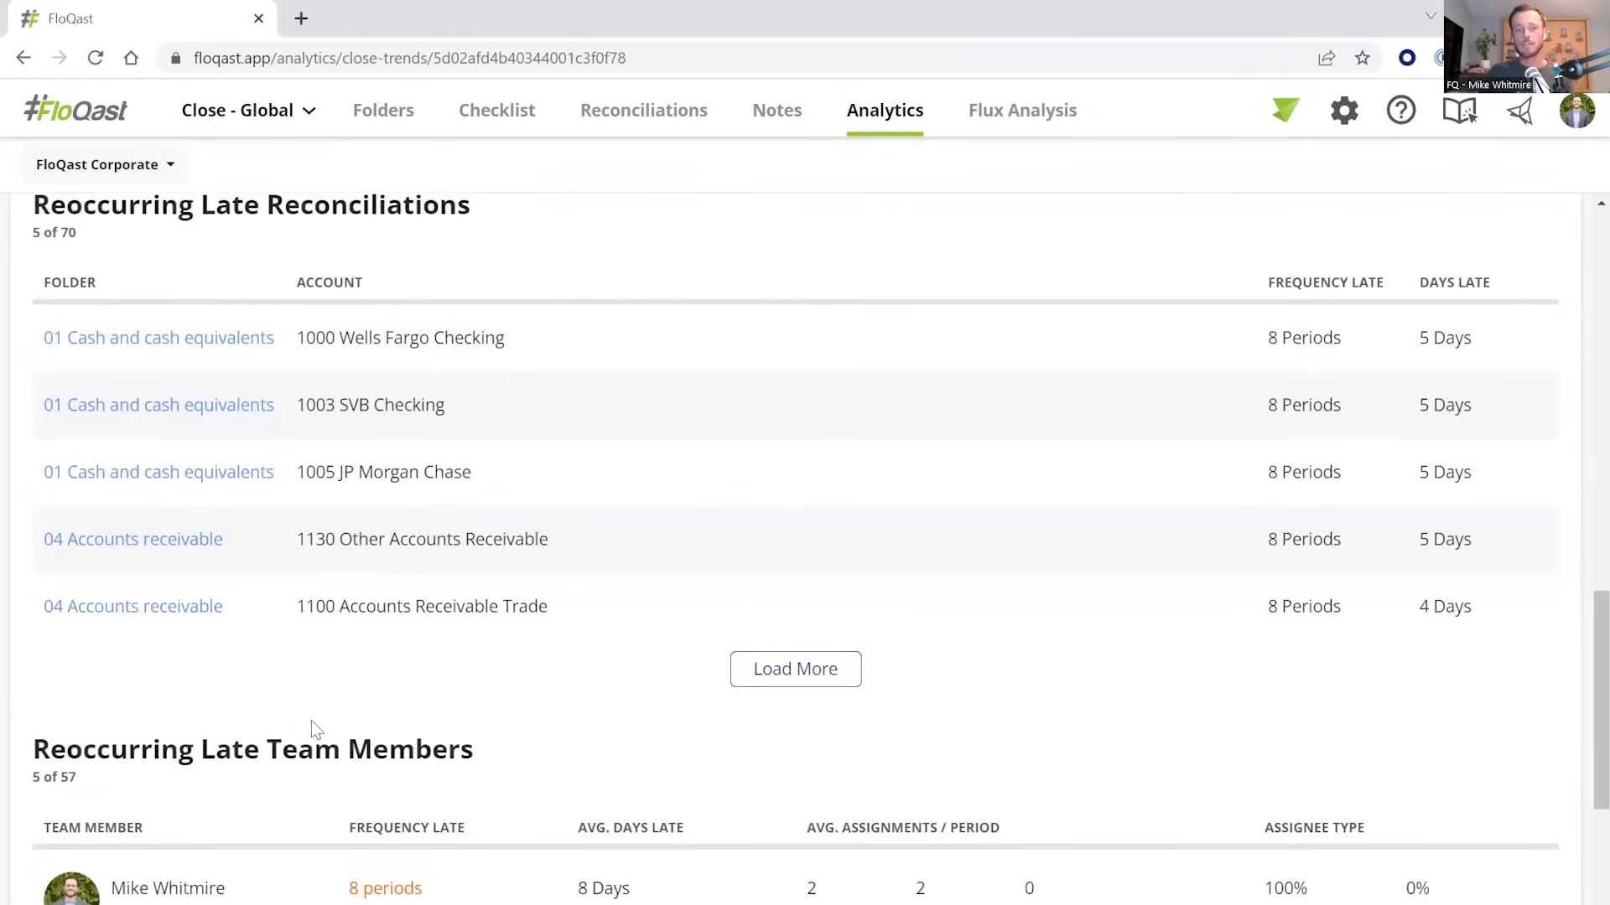
# Go back to Reoccurring Late Checklist Items and examine how often and how late the SVB interest receivable item is.
pyautogui.scroll(10, 310, 721)
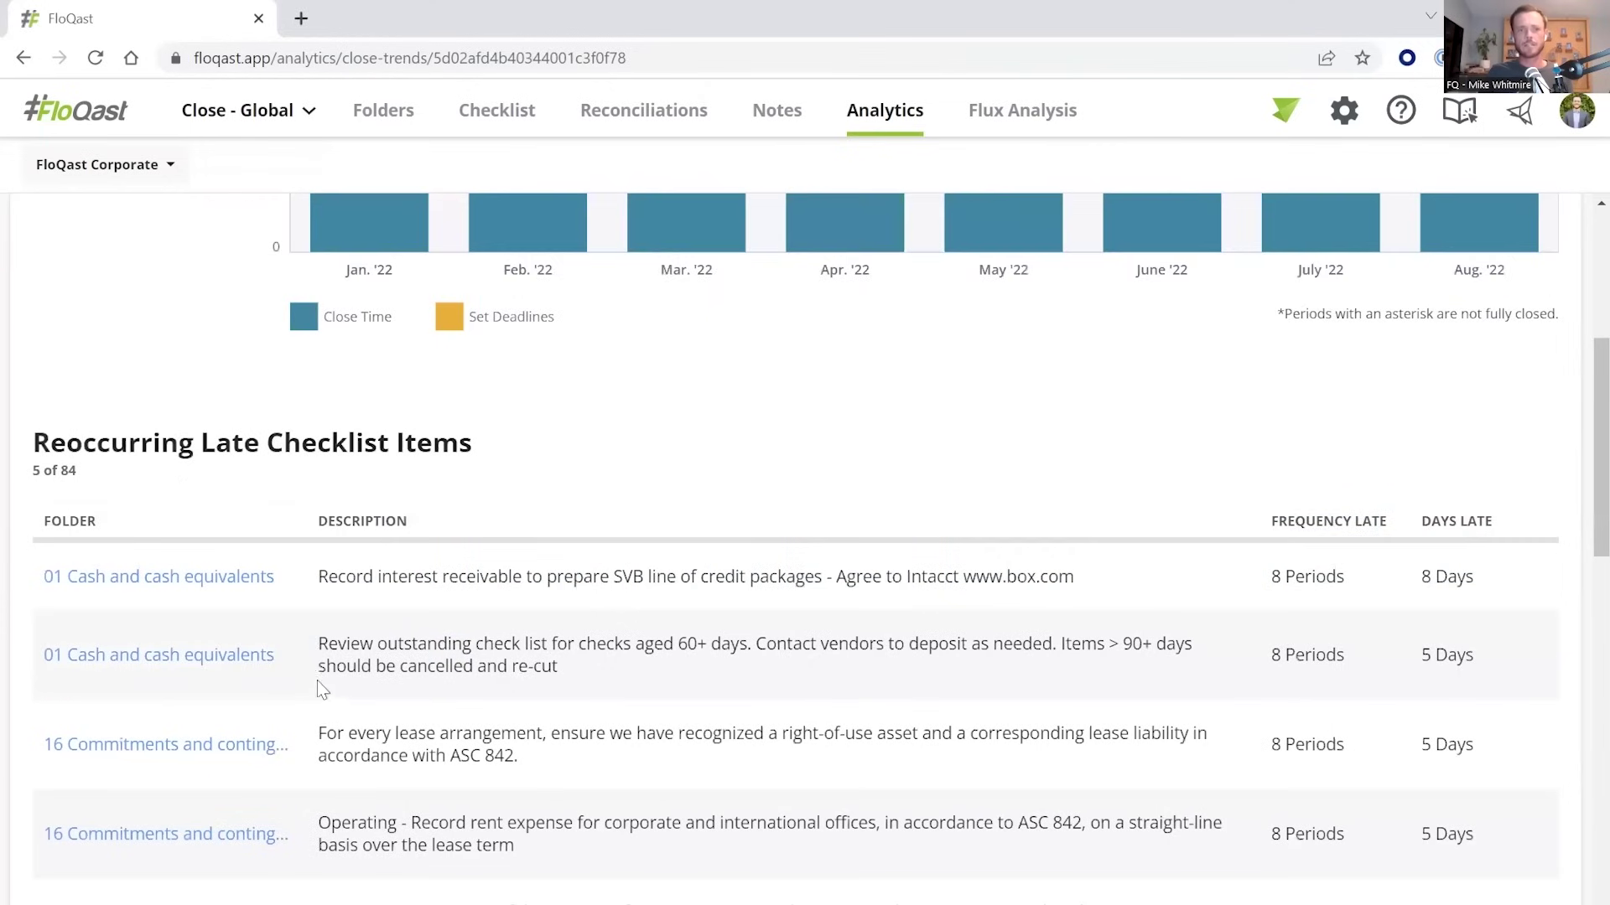
pyautogui.scroll(-1, 322, 662)
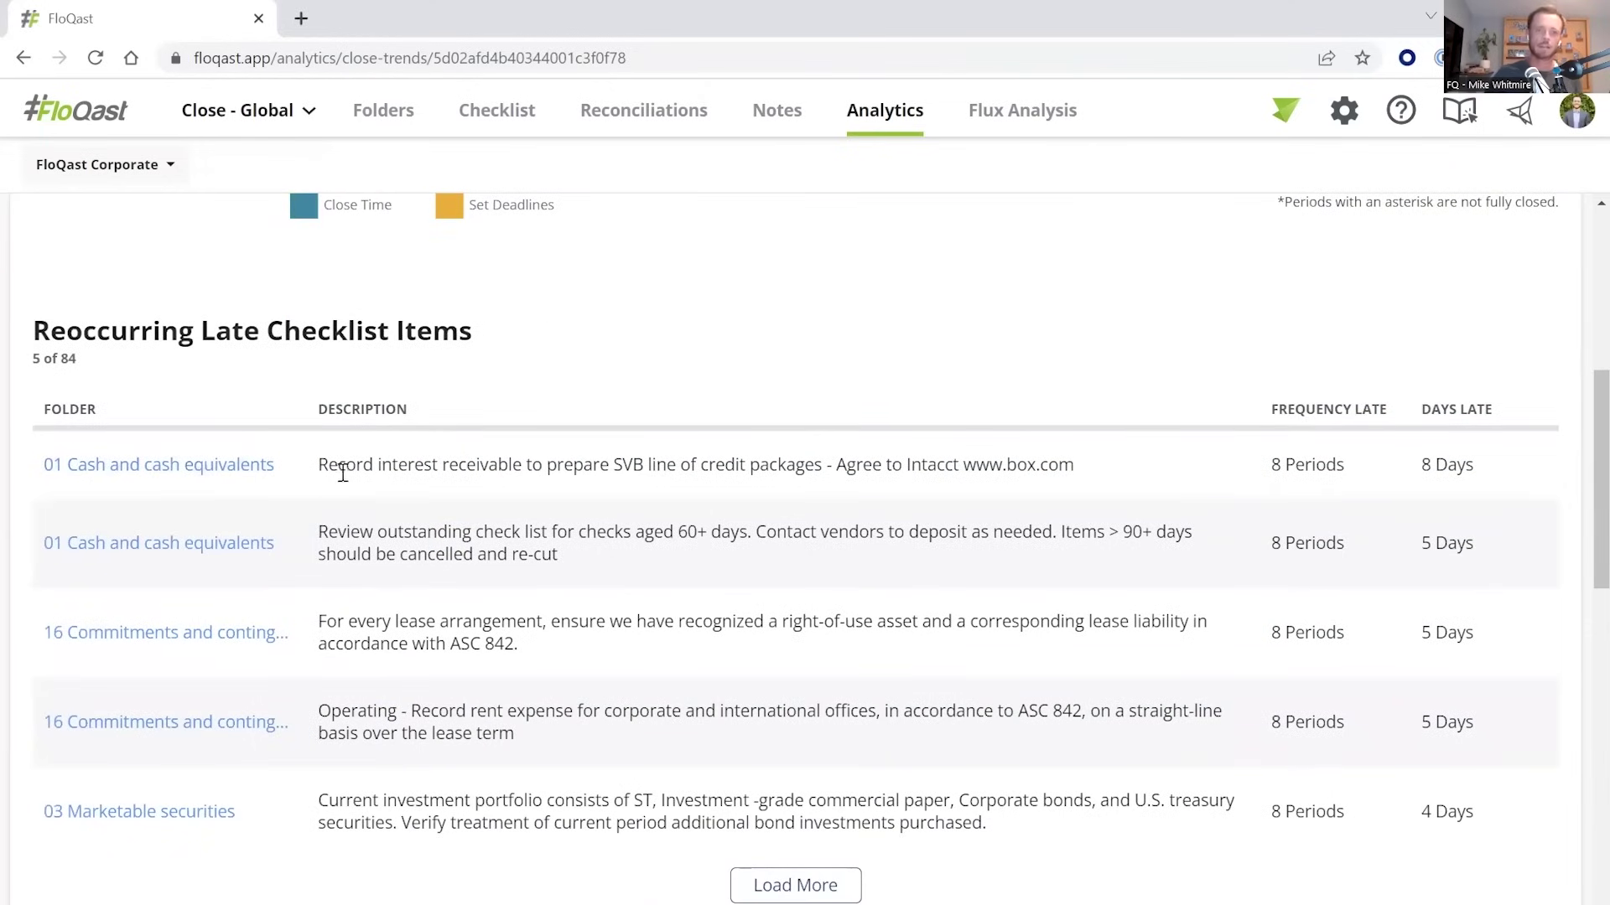
pyautogui.moveTo(343, 473); pyautogui.dragTo(926, 469)
pyautogui.click(1024, 466)
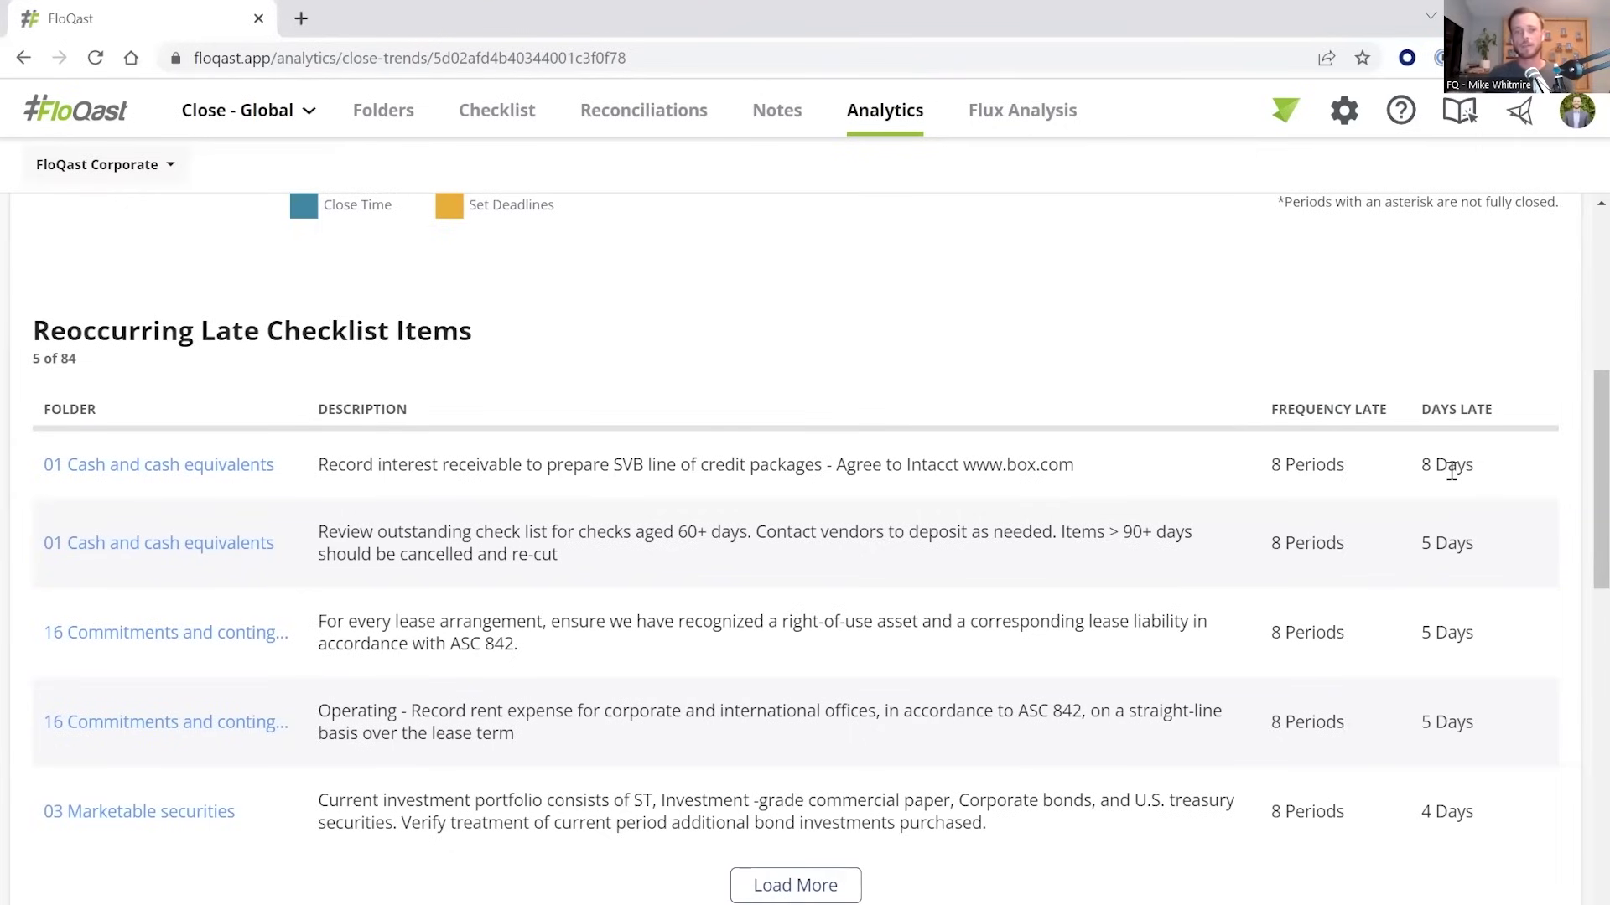
# Examine the Reoccurring Late Reconciliations and Reoccurring Late Team Members lists in the close trends.
pyautogui.scroll(-9, 1204, 428)
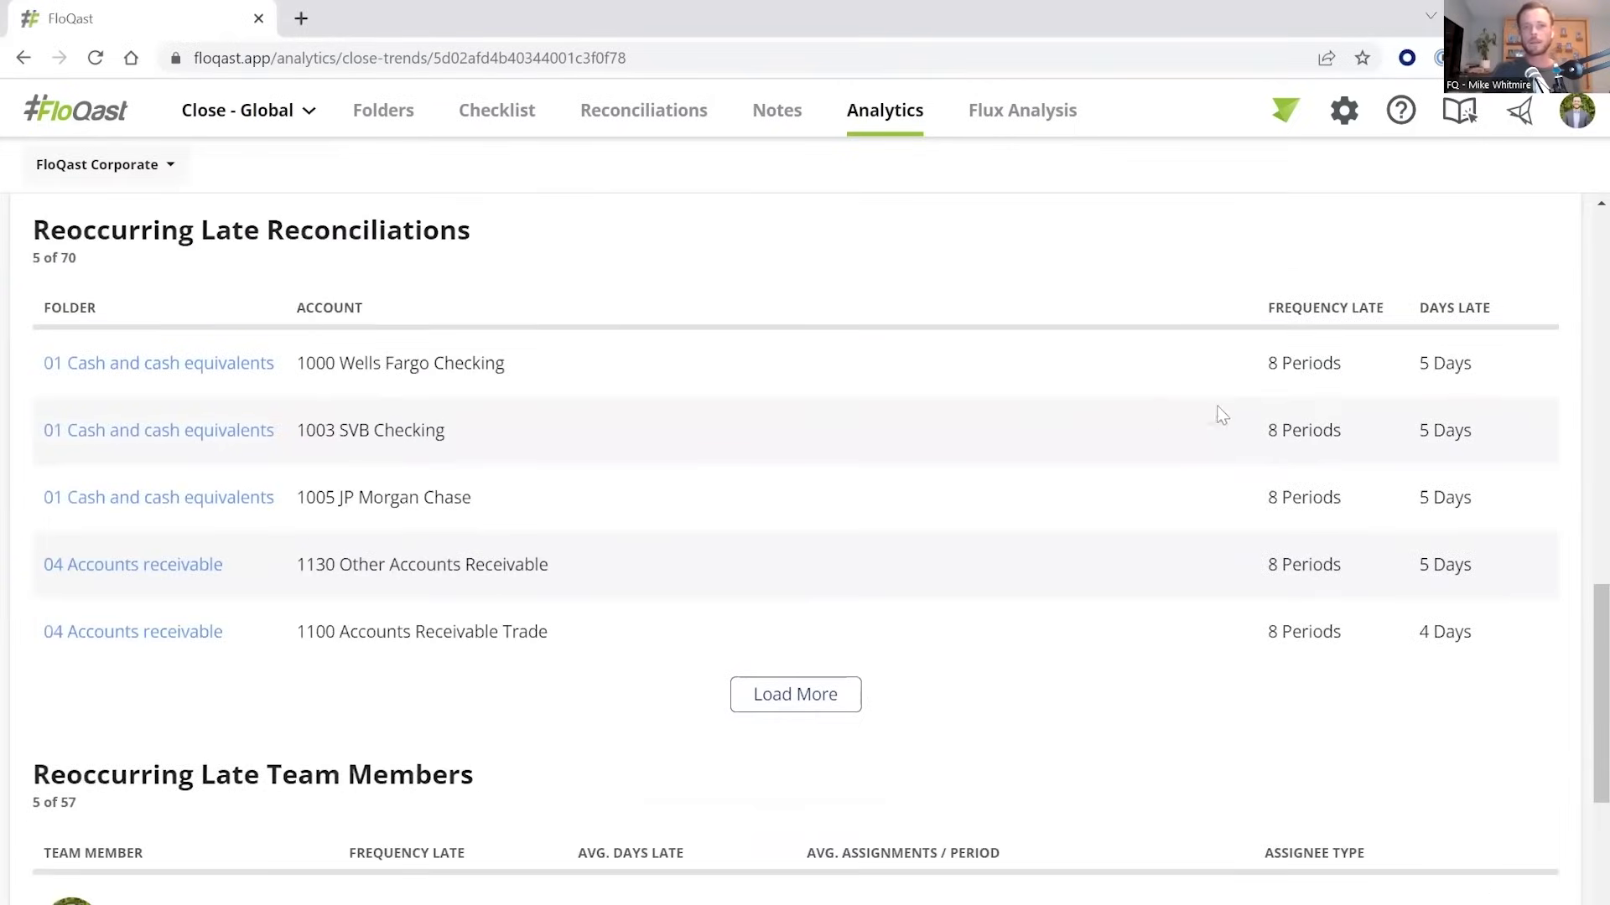
pyautogui.scroll(1, 1207, 412)
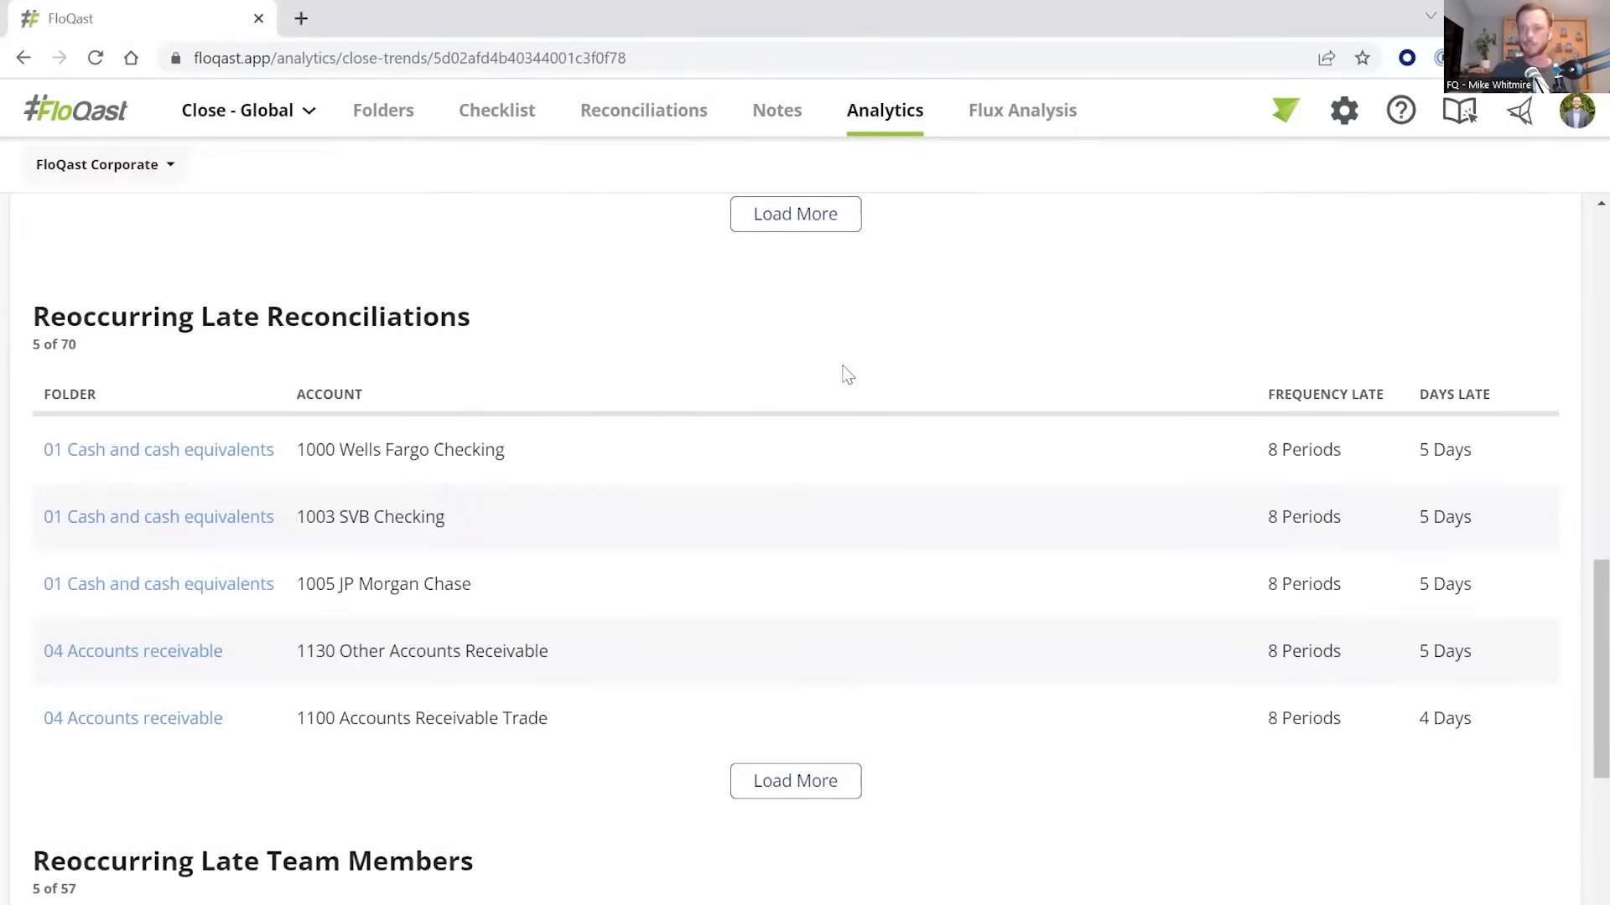
pyautogui.scroll(-5, 708, 432)
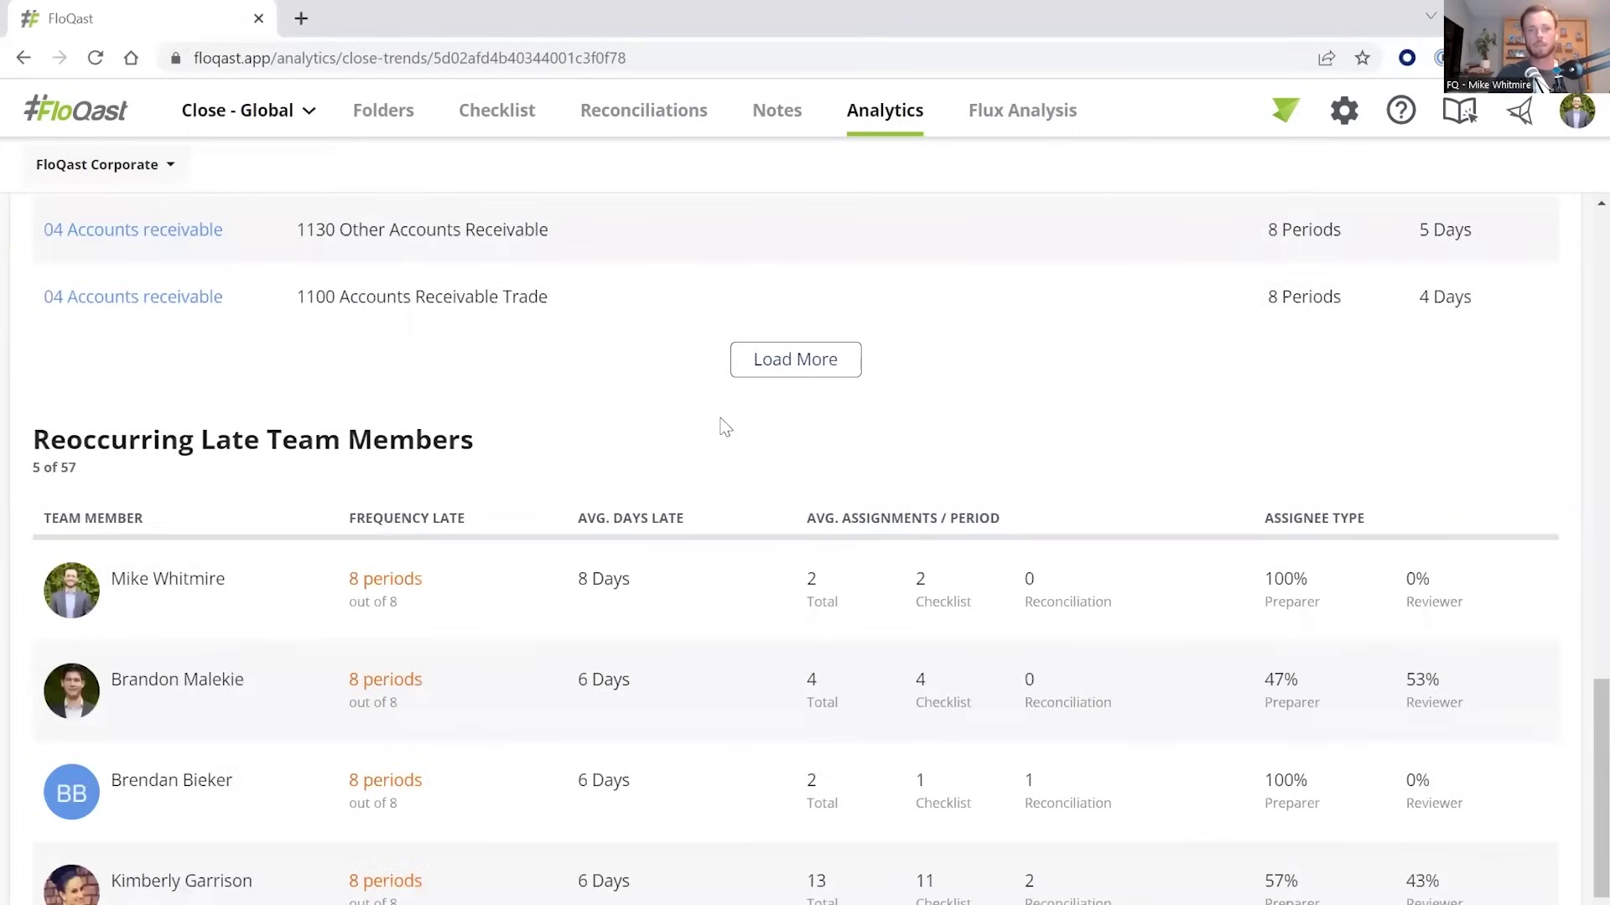
pyautogui.scroll(-2, 725, 427)
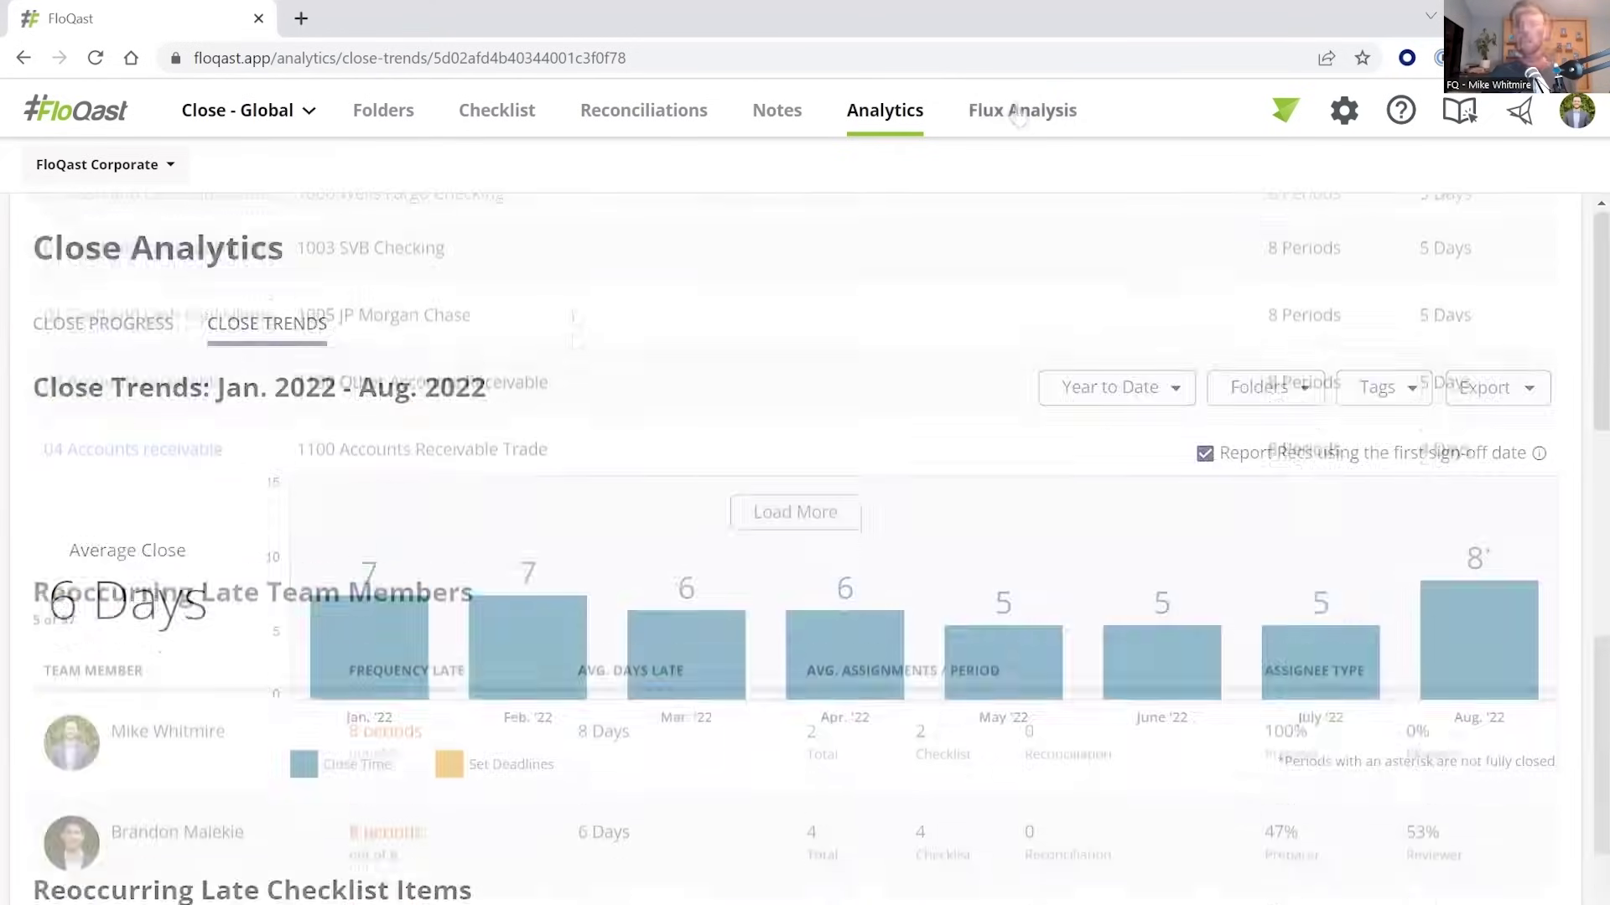
# Open the Balance Sheet MoM flux analysis for August FY 2022 and look through its asset accounts and totals.
pyautogui.click(1021, 118)
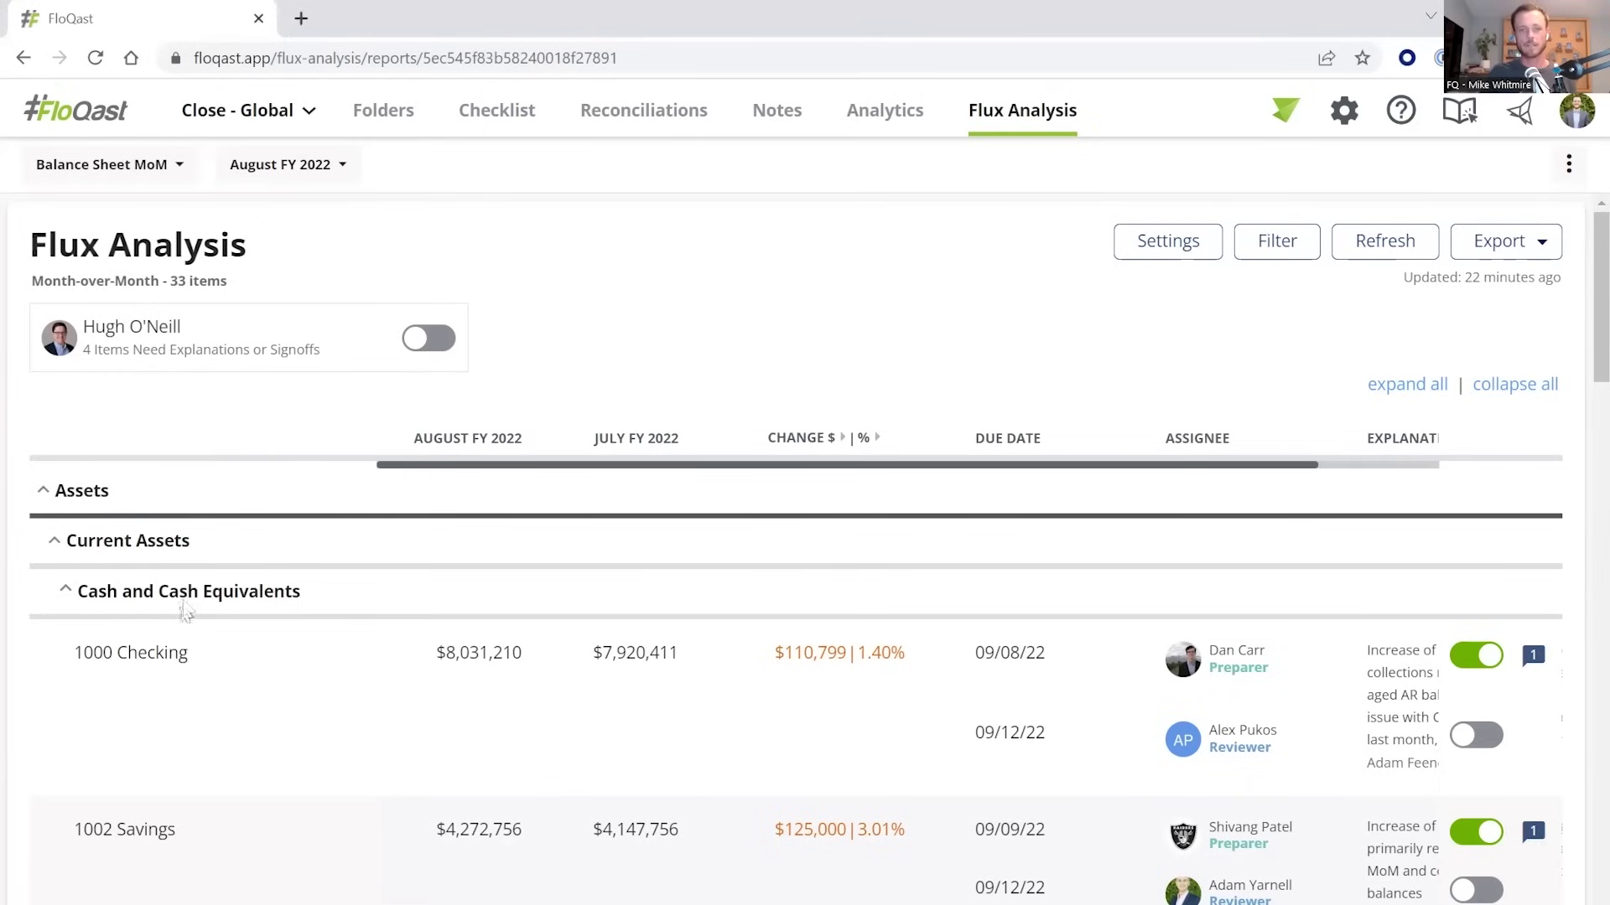
pyautogui.scroll(-8, 154, 805)
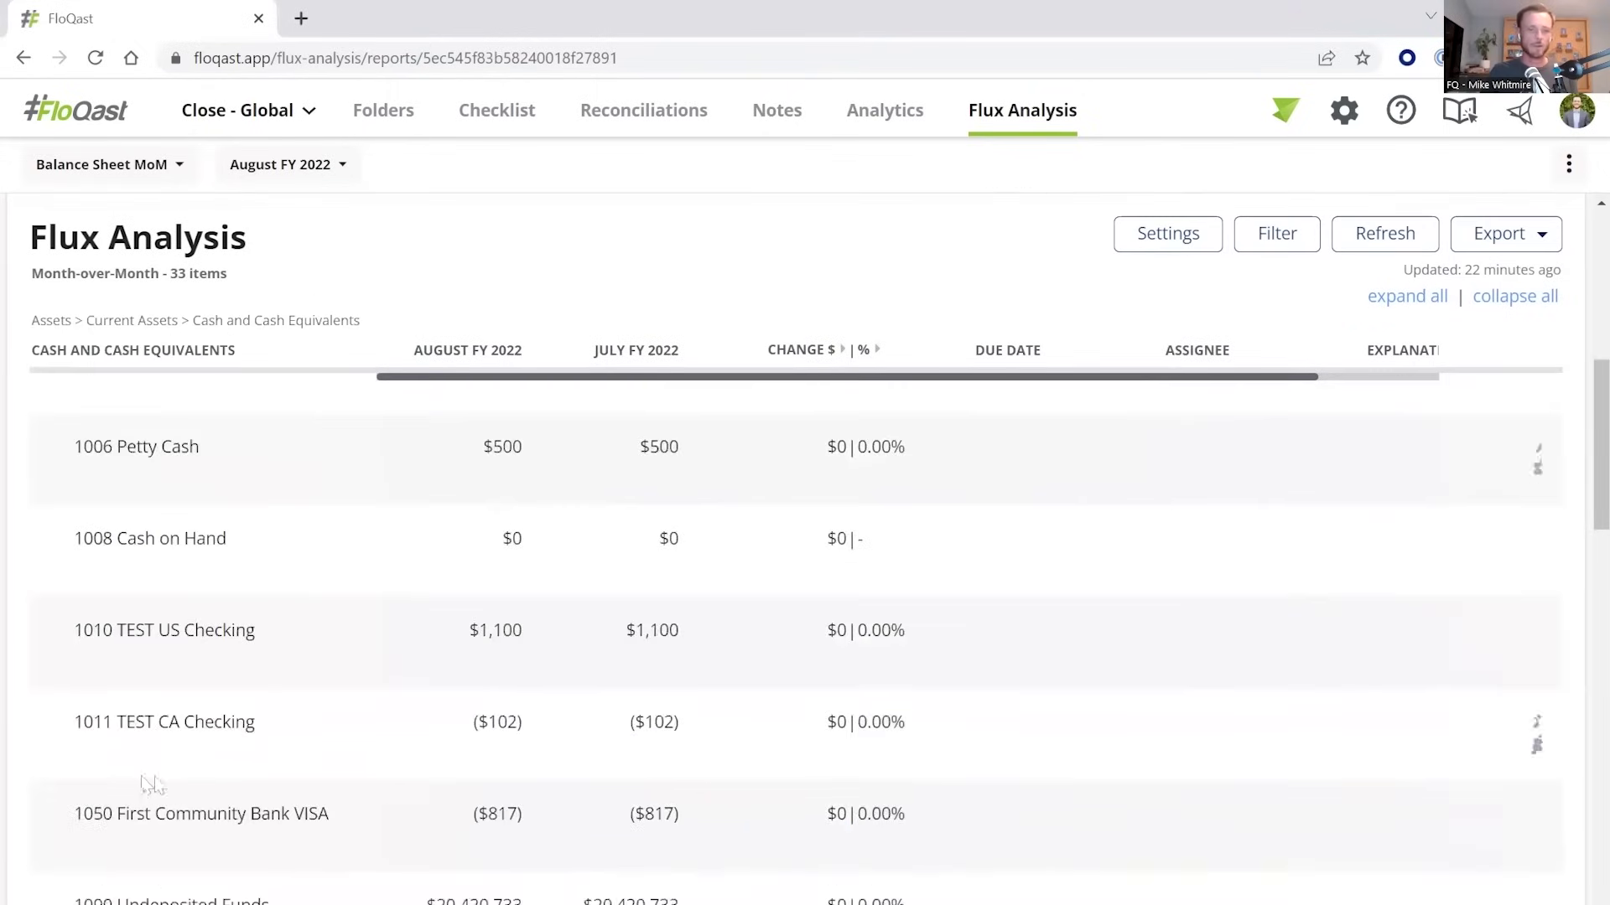
pyautogui.scroll(-15, 149, 784)
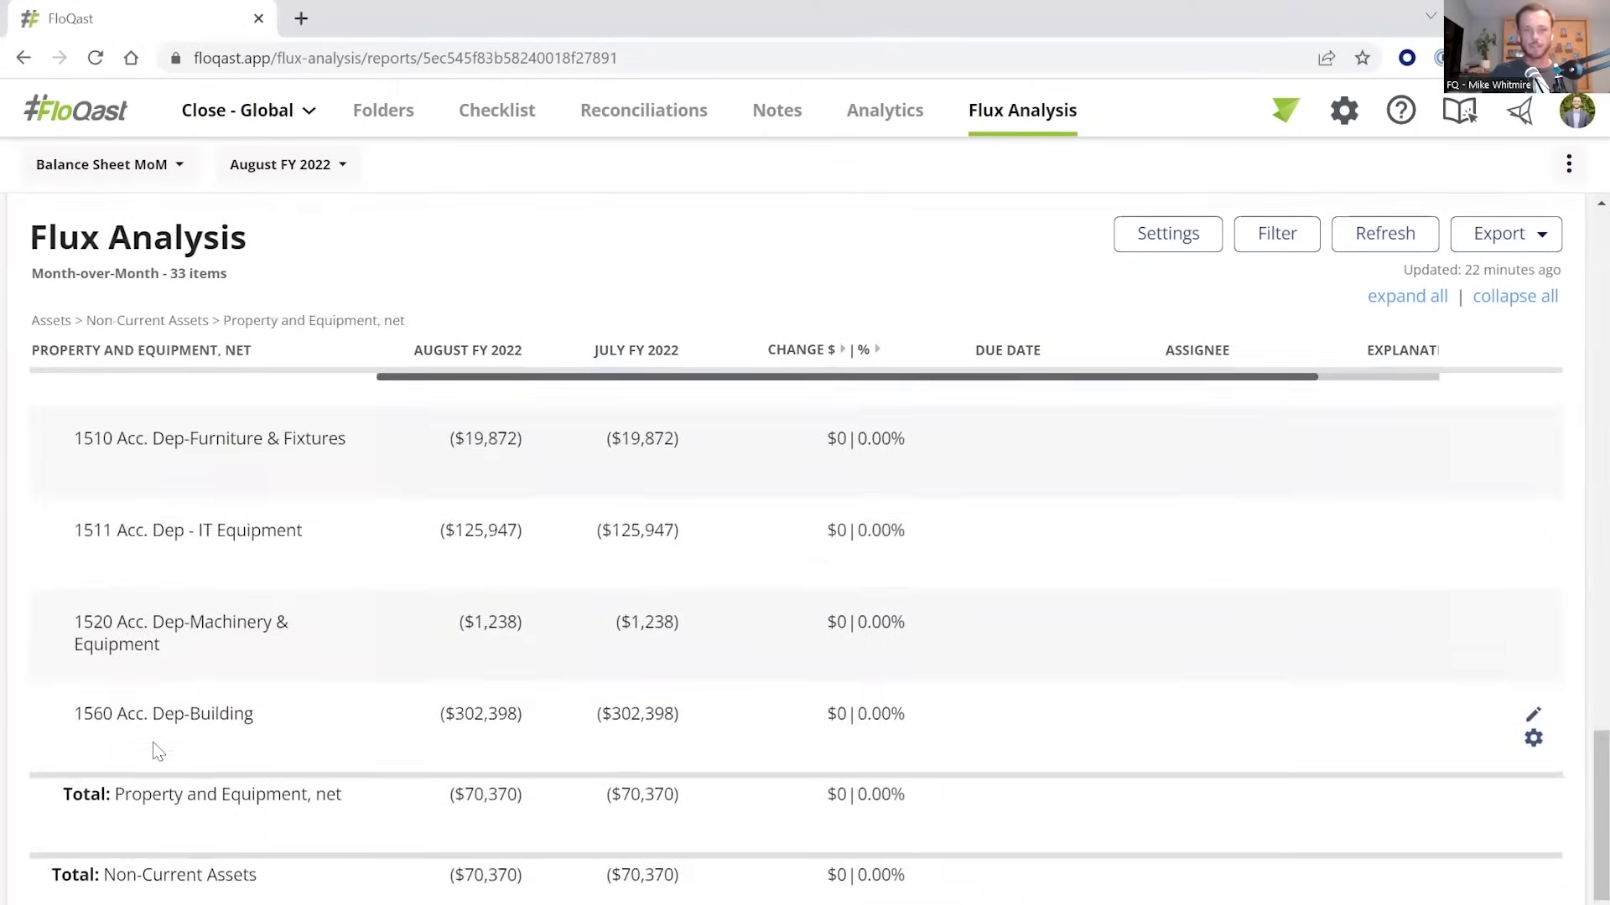
pyautogui.scroll(-2, 158, 750)
pyautogui.scroll(7, 156, 747)
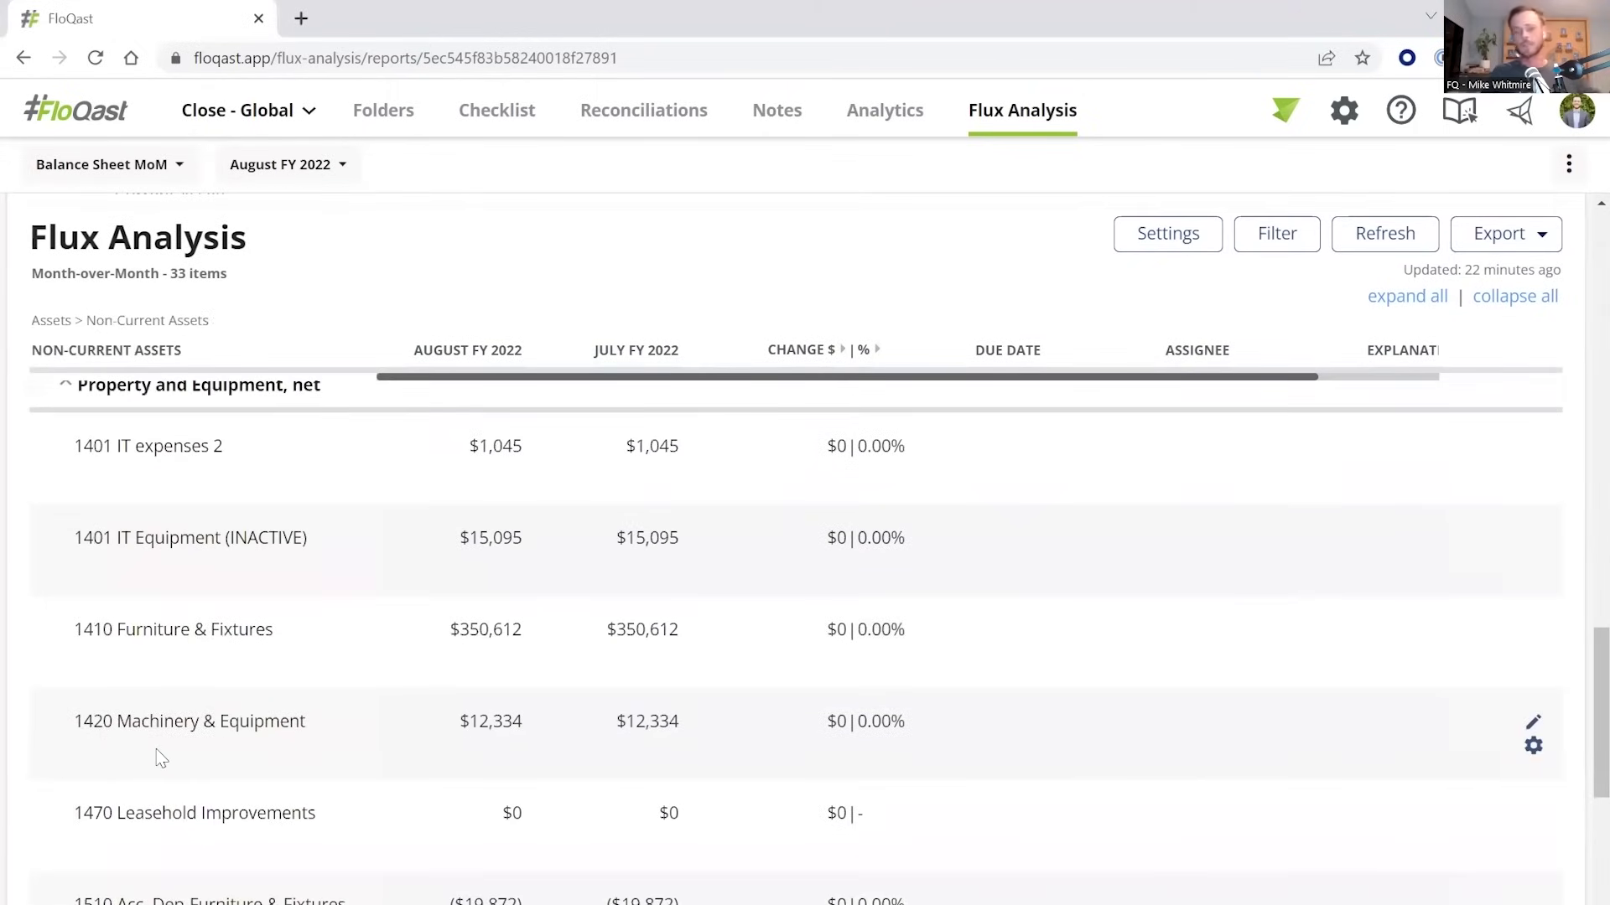
pyautogui.scroll(10, 156, 748)
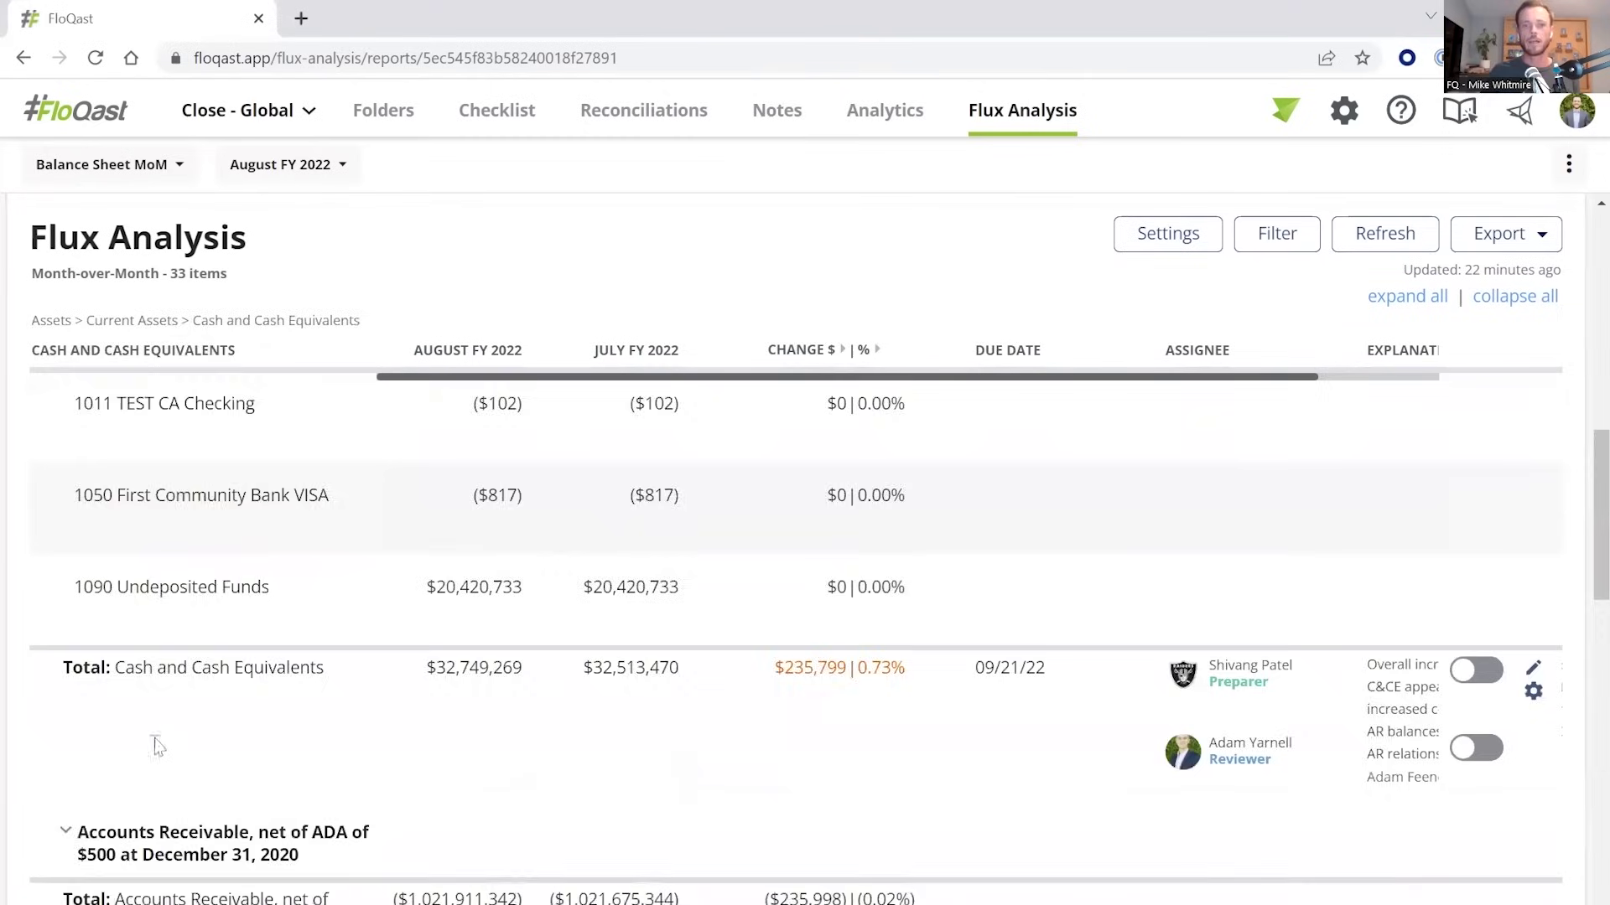
pyautogui.scroll(6, 156, 746)
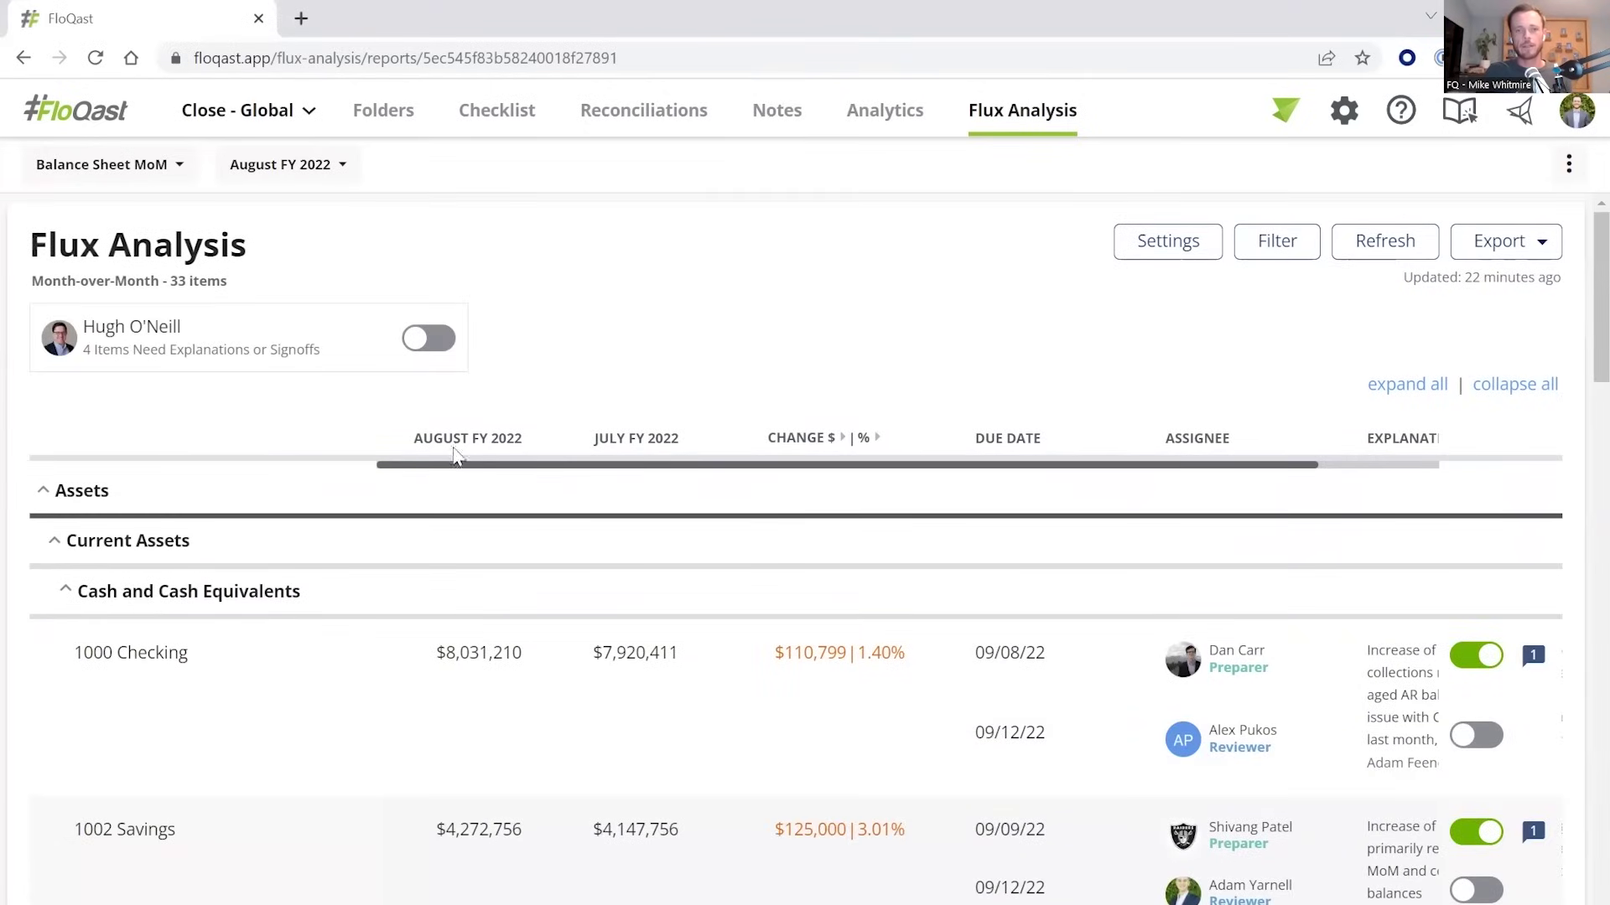
# Compare the August and July FY 2022 balances of 1000 Checking and examine its dollar and percentage change.
pyautogui.moveTo(453, 453); pyautogui.dragTo(692, 444)
pyautogui.click(526, 652)
pyautogui.click(692, 444)
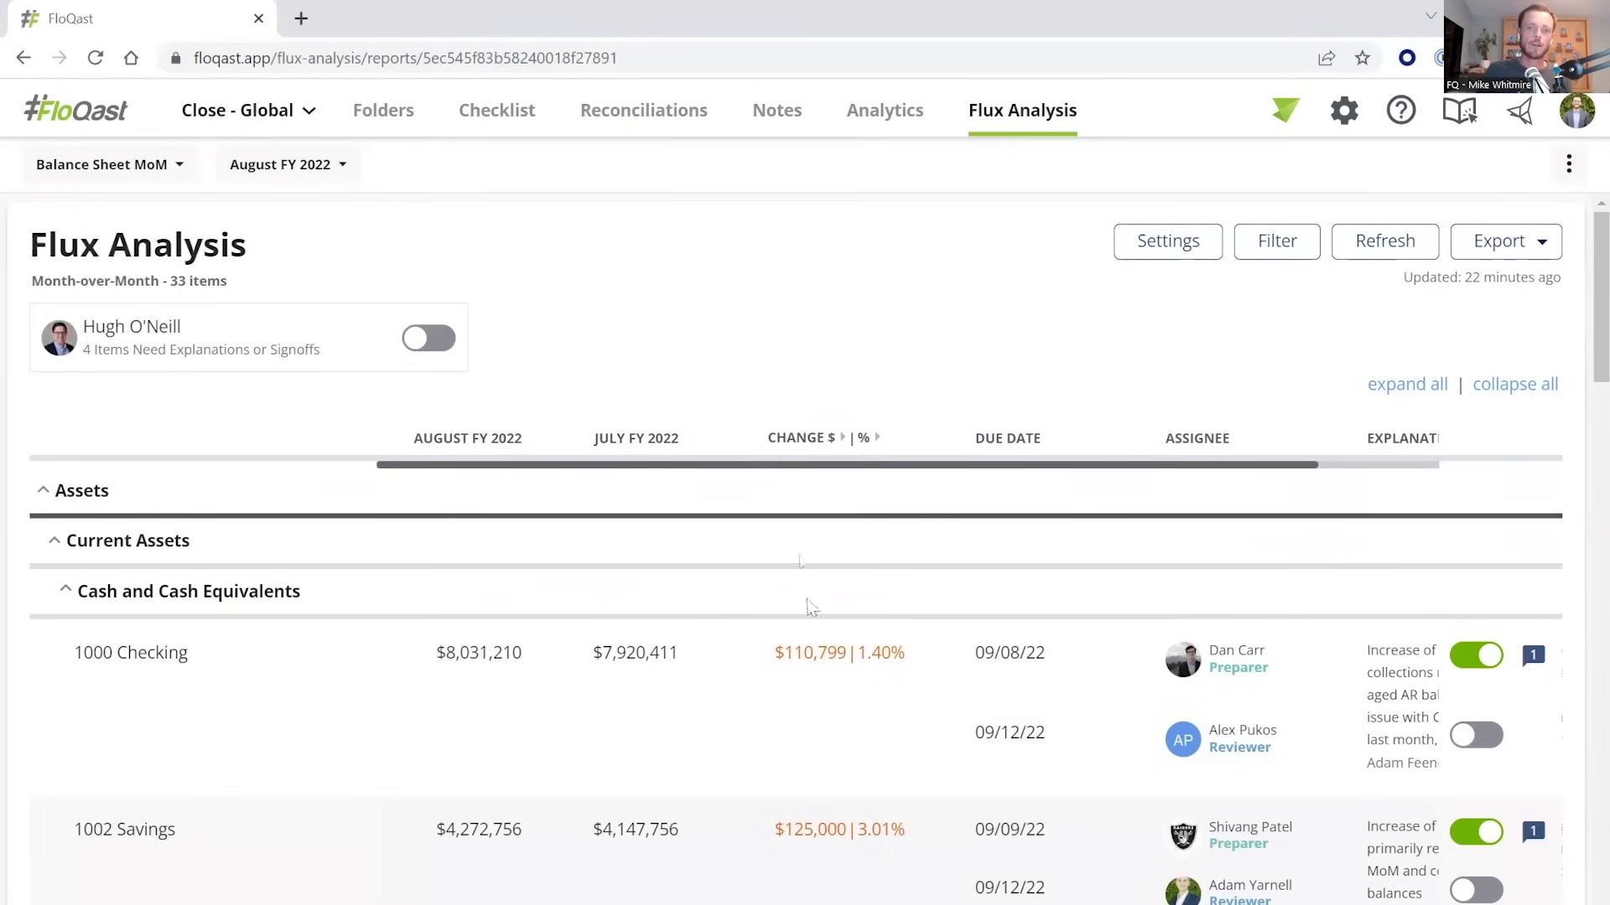
pyautogui.moveTo(773, 652); pyautogui.dragTo(856, 654)
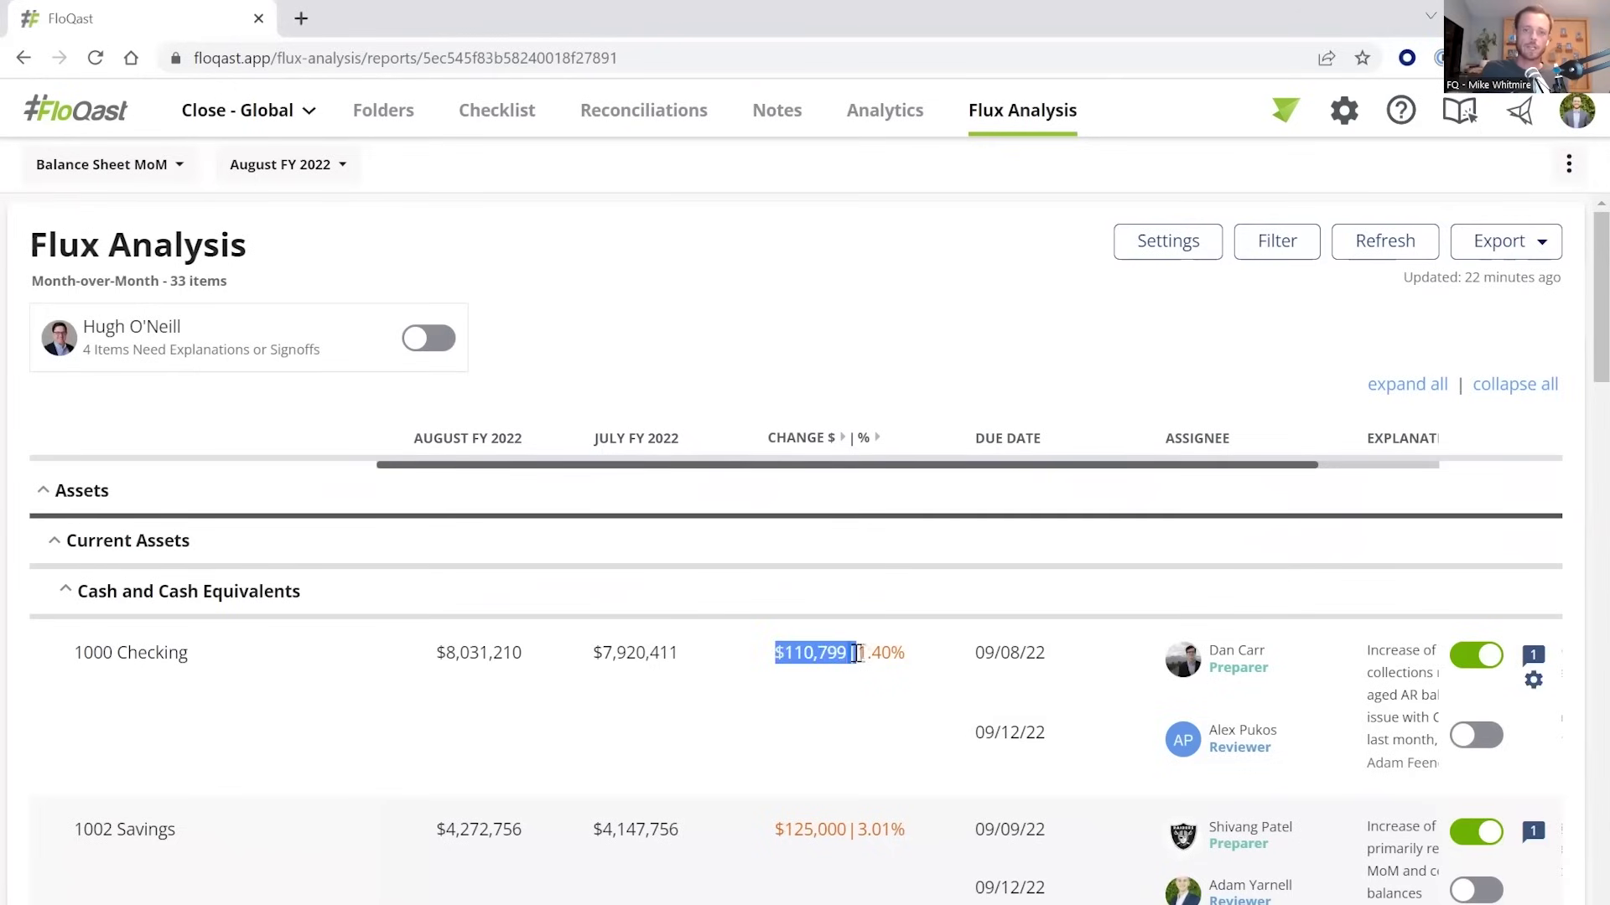
pyautogui.click(909, 656)
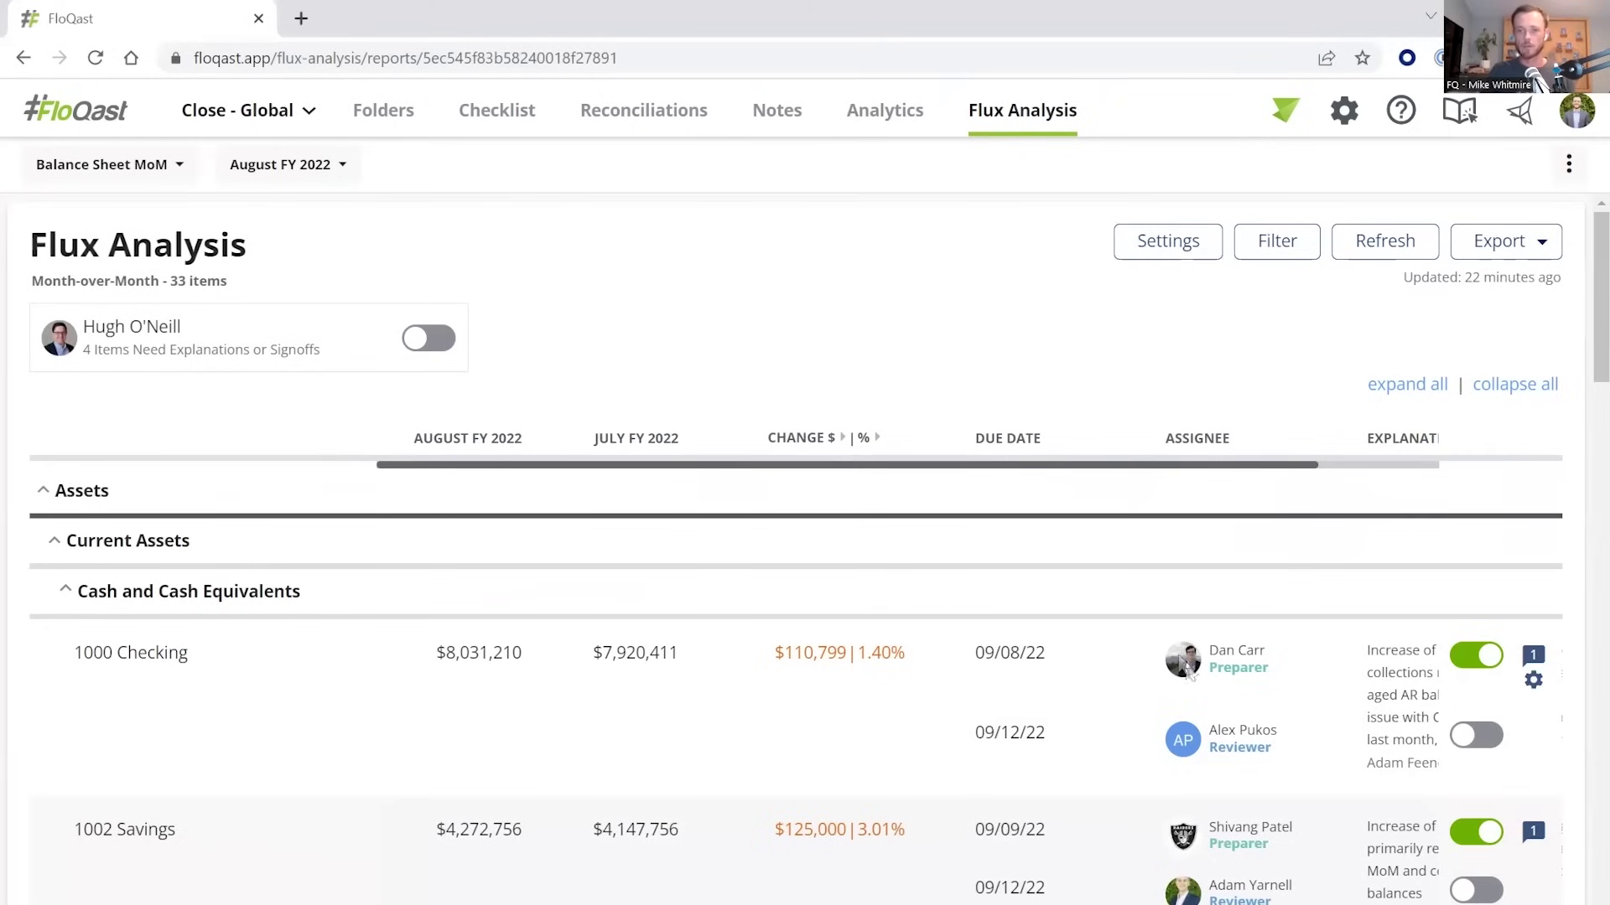
# Read the full explanation for 1000 Checking in the flux analysis and turn on its reviewer sign-off.
pyautogui.moveTo(1062, 465); pyautogui.dragTo(1103, 466)
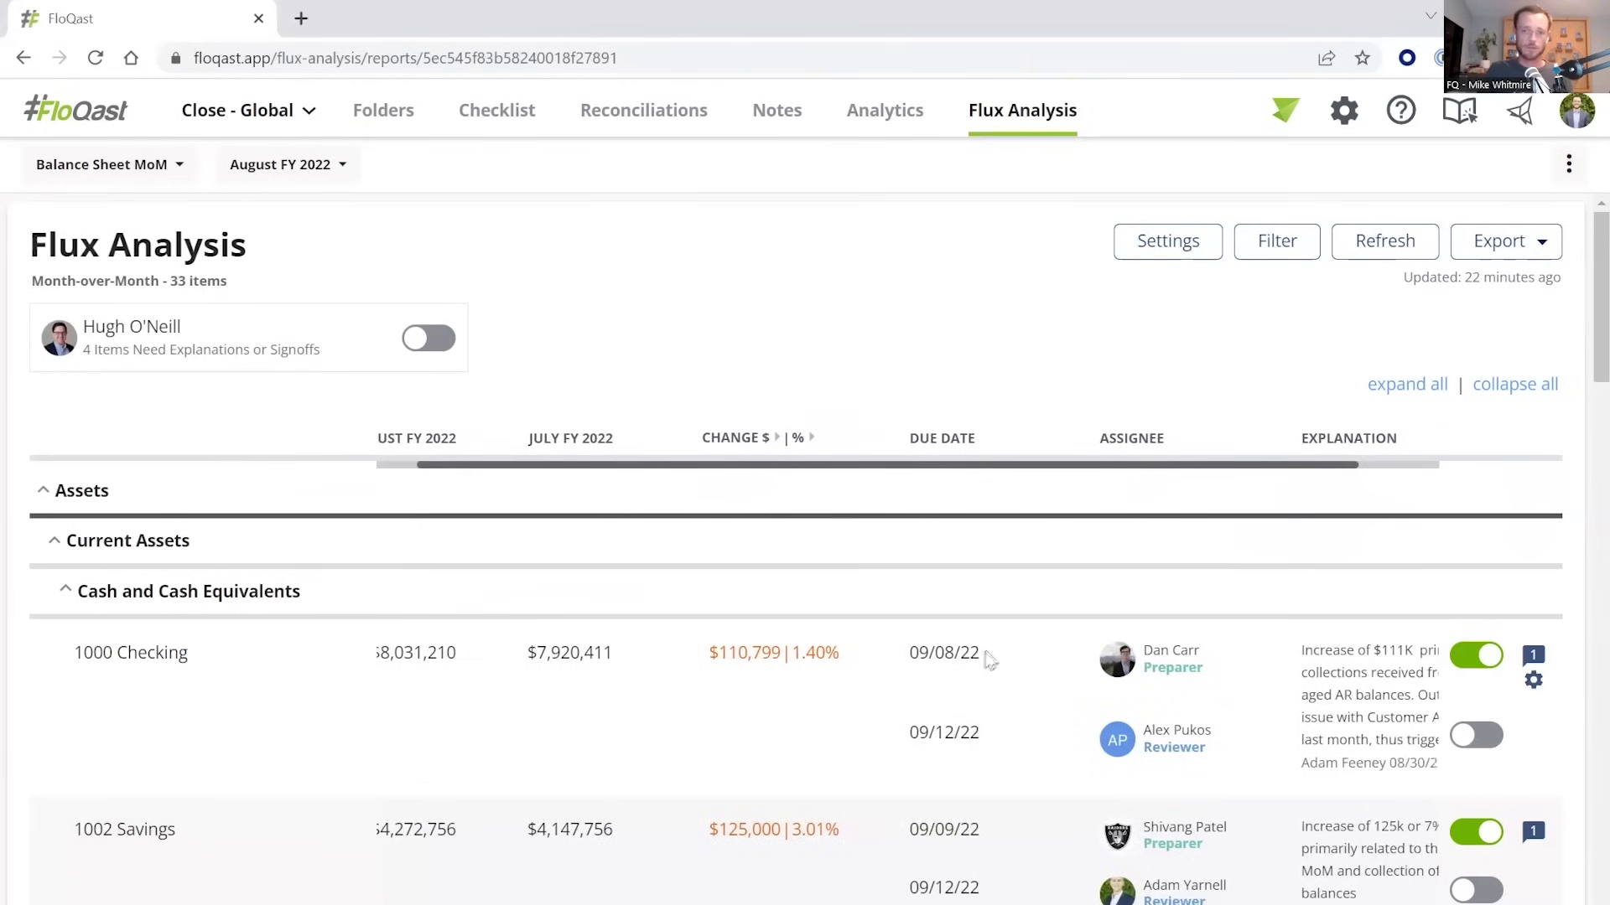
pyautogui.moveTo(963, 467); pyautogui.dragTo(1064, 474)
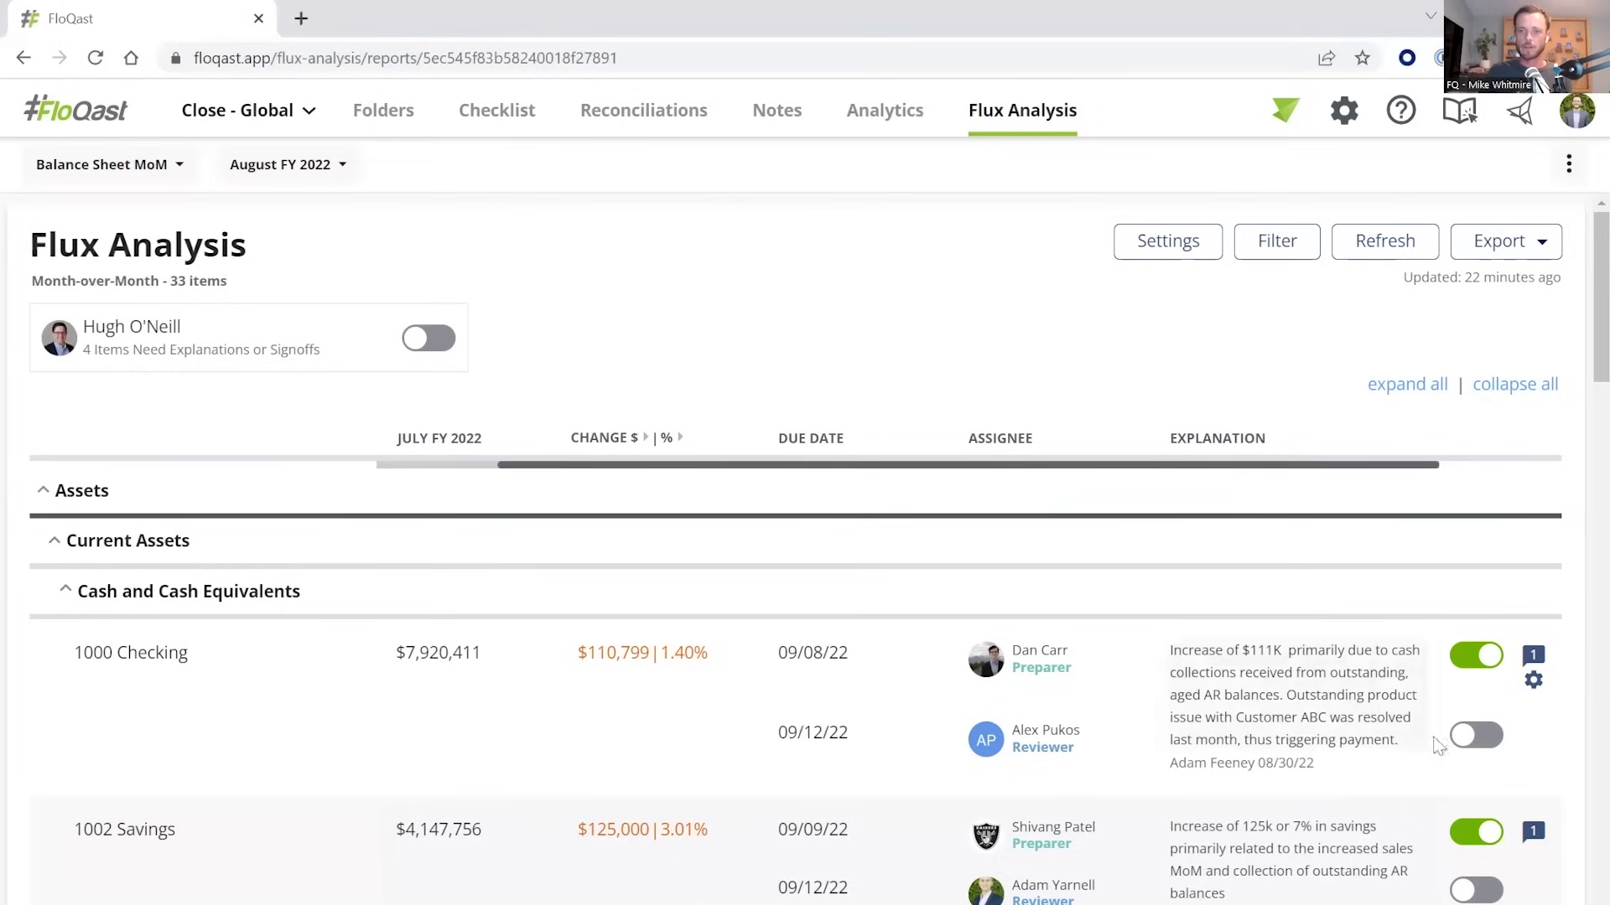
pyautogui.click(1473, 735)
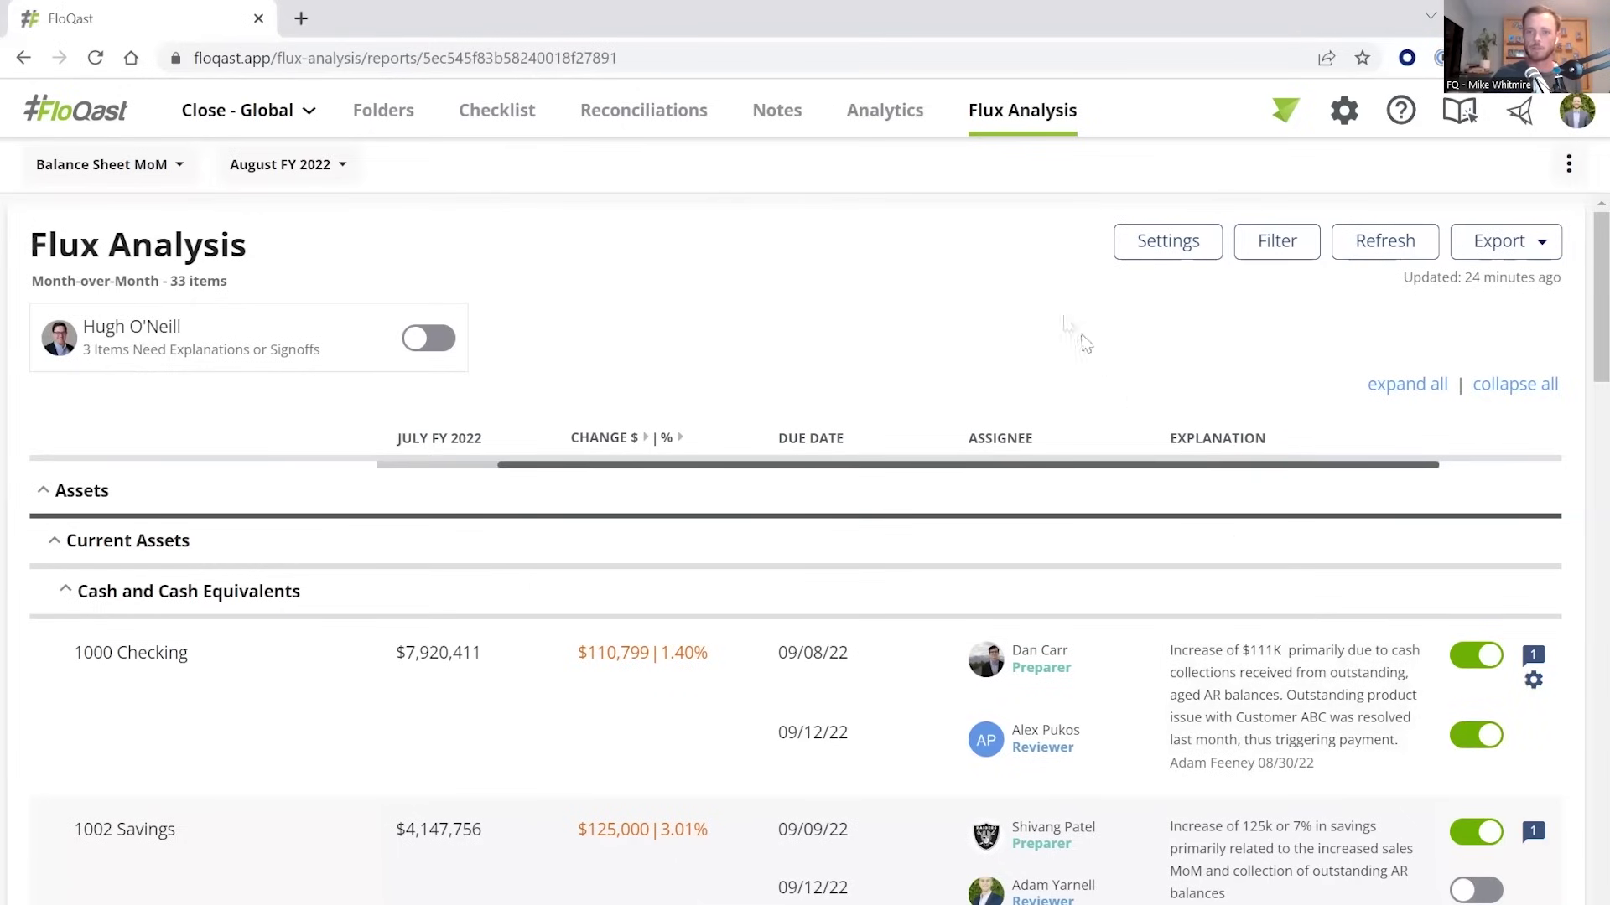